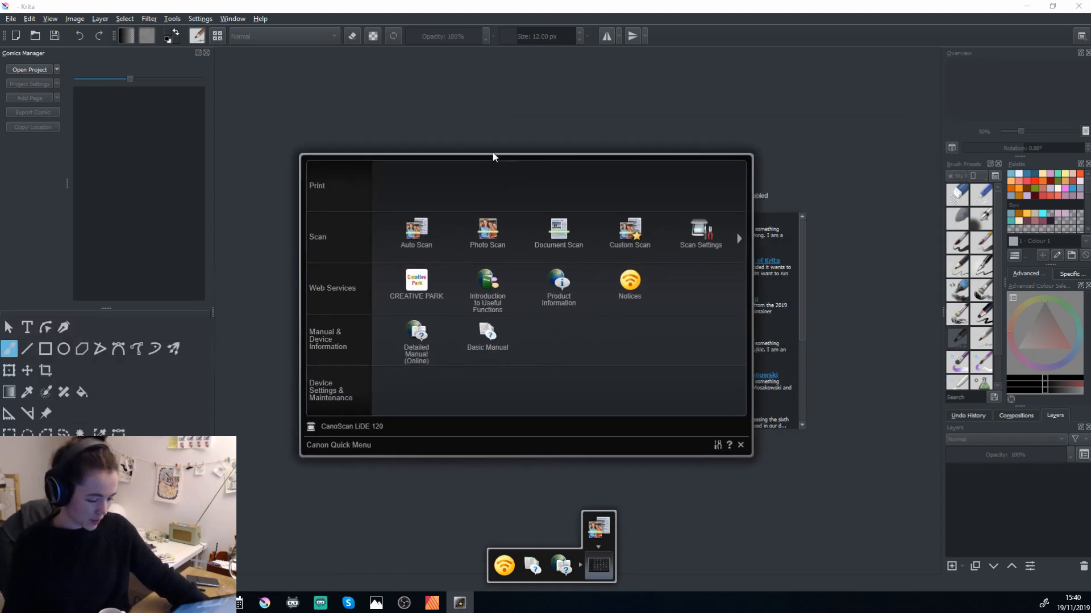
Open the scan settings for Photo Scan and set the resolution to 300 dpi.
left_click(704, 229)
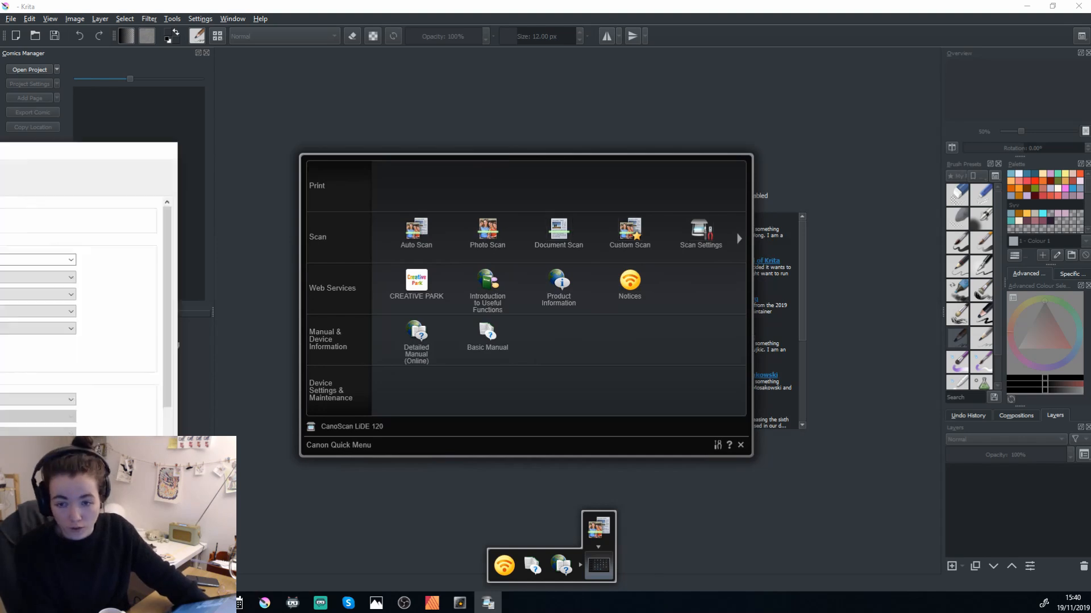
left_click(392, 219)
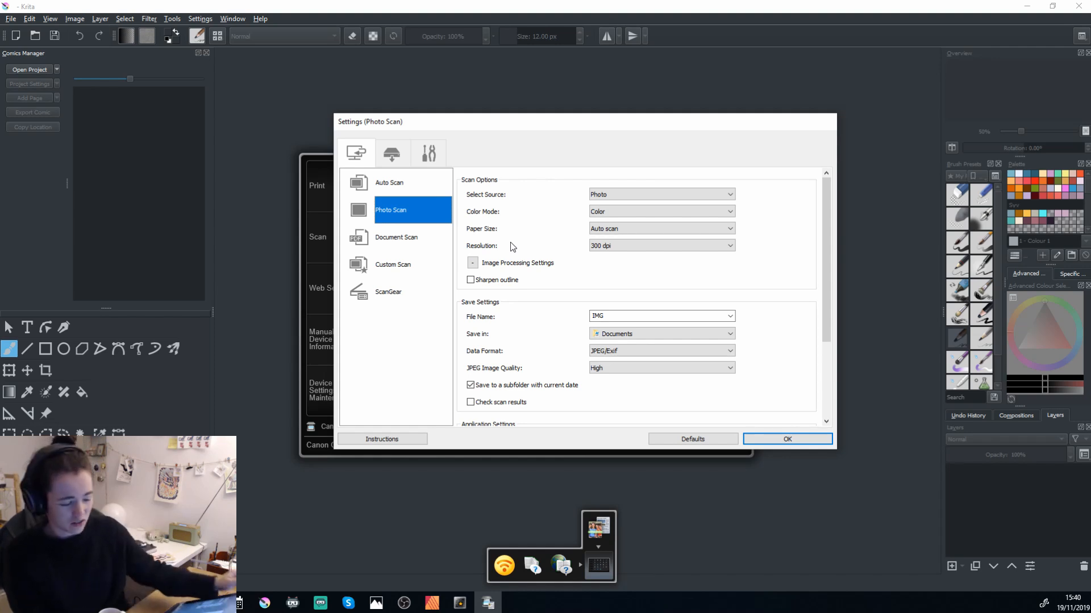
left_click(604, 248)
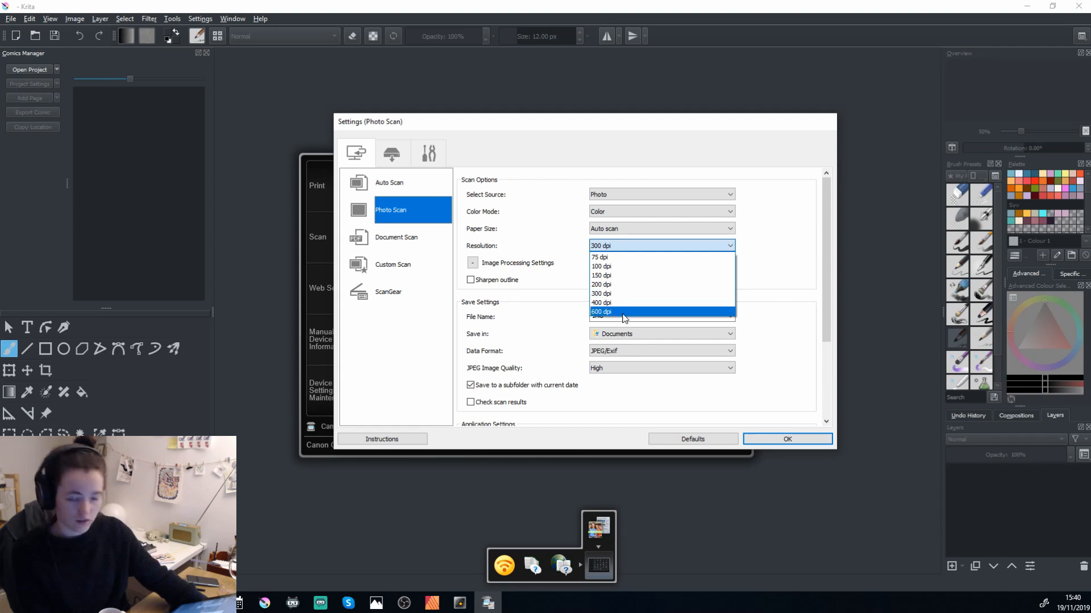
left_click(612, 294)
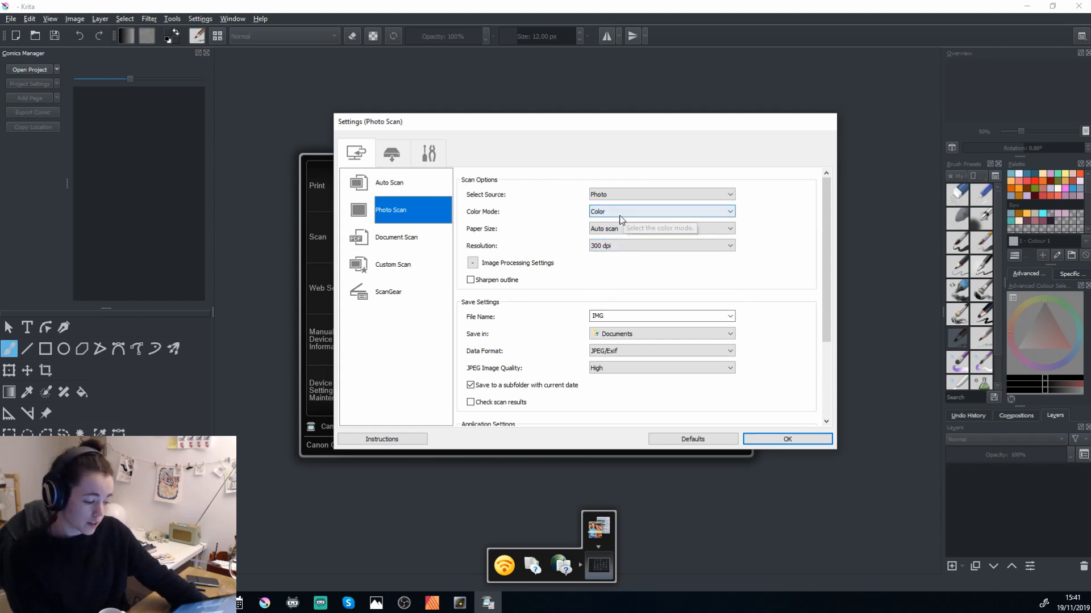
Review the Photo Scan paper sizes, save settings and application settings, and accept them.
left_click(618, 230)
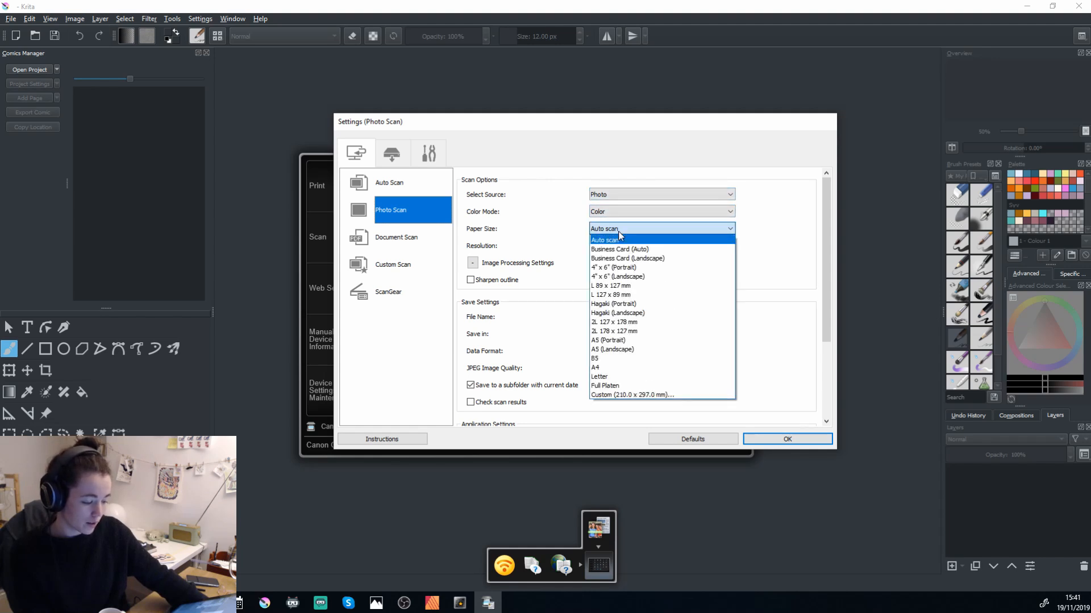
left_click(545, 222)
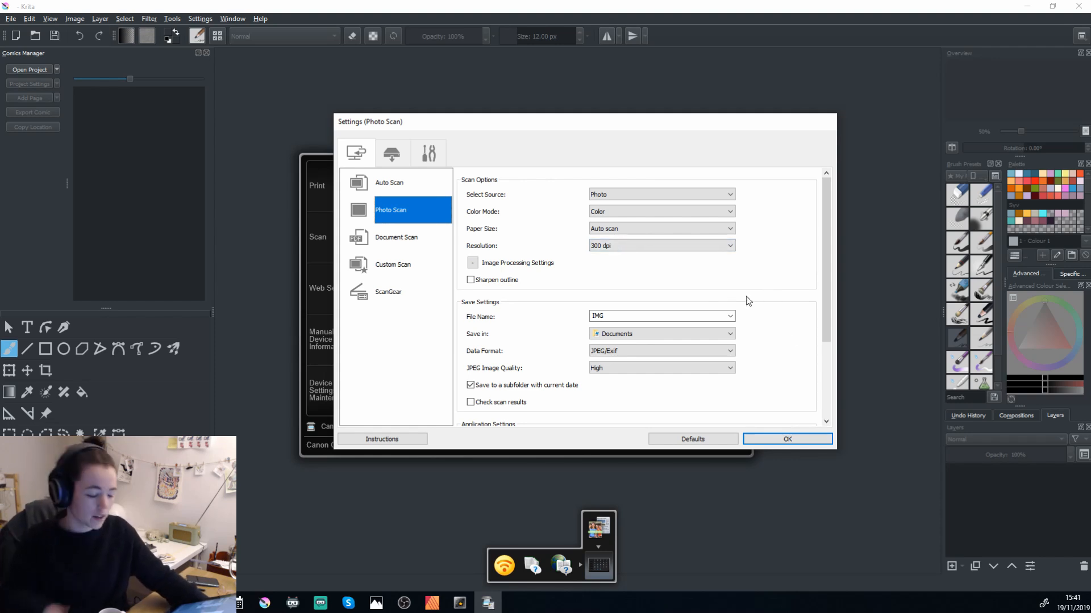
scroll(748, 301, "down", 2)
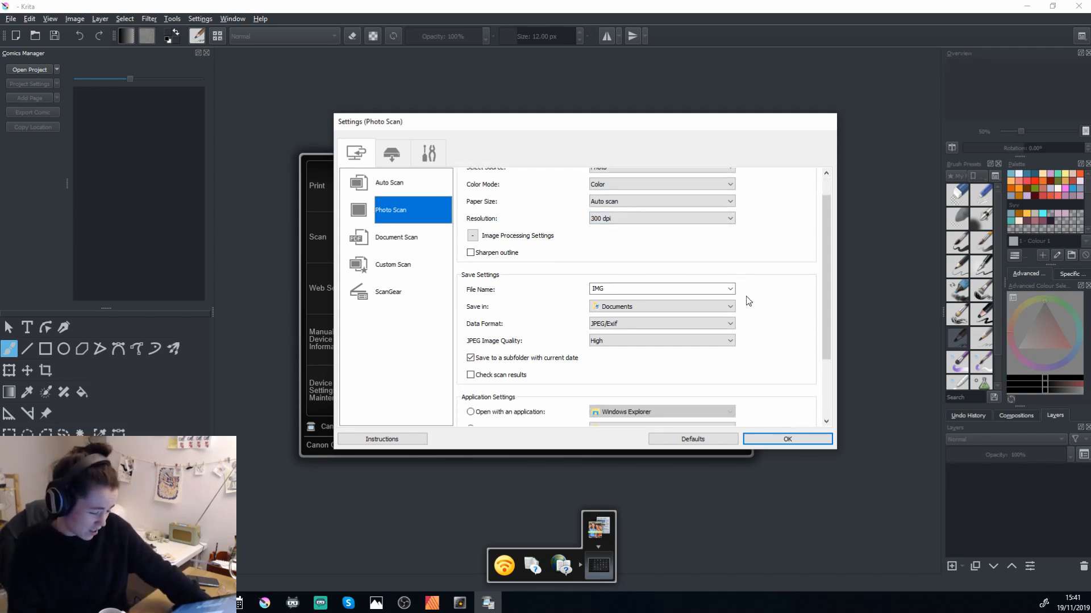
scroll(749, 301, "down", 5)
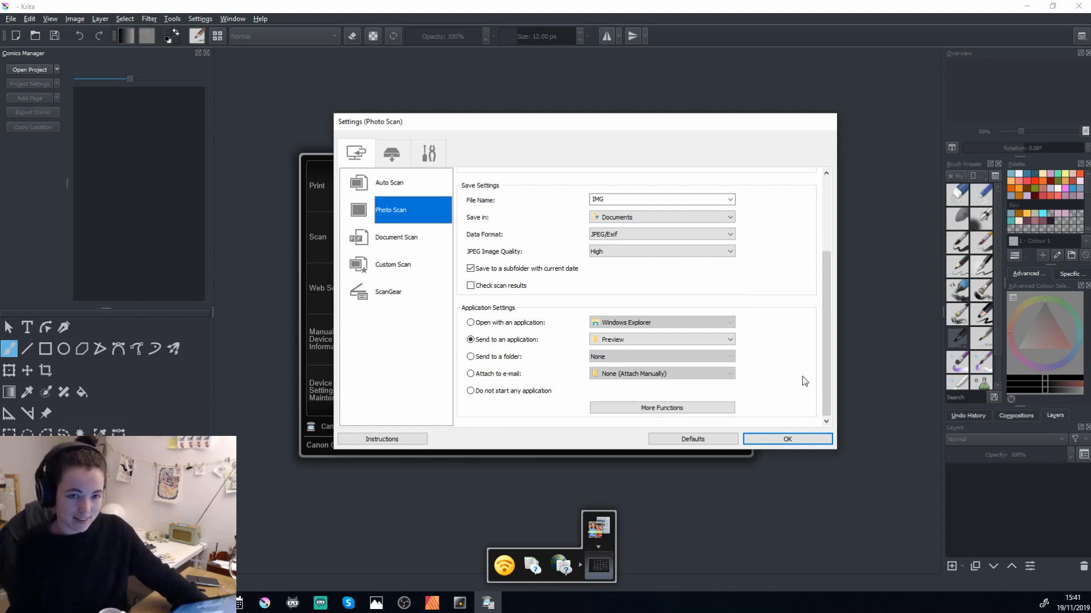
left_click(784, 440)
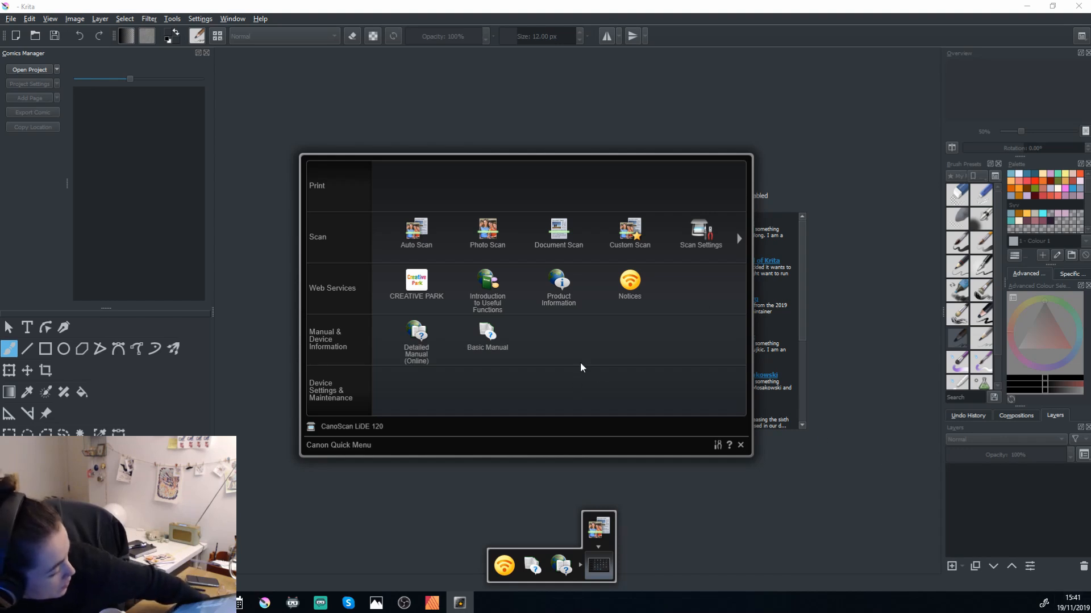
Run a photo scan of the painting and rotate the resulting image until the cat stands upright.
left_click(490, 234)
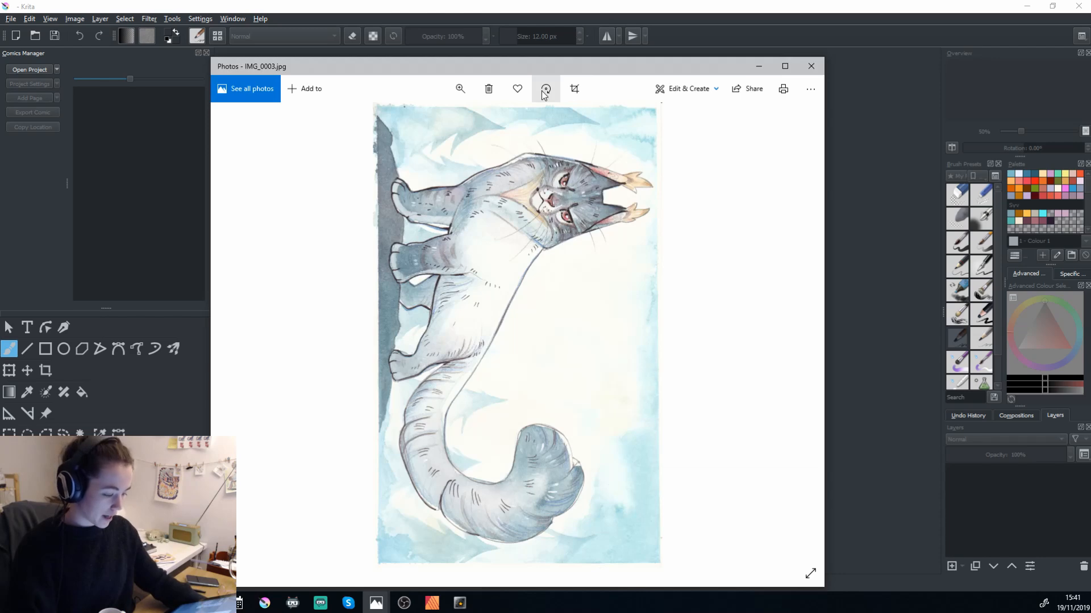
left_click(544, 96)
left_click(545, 95)
left_click(544, 95)
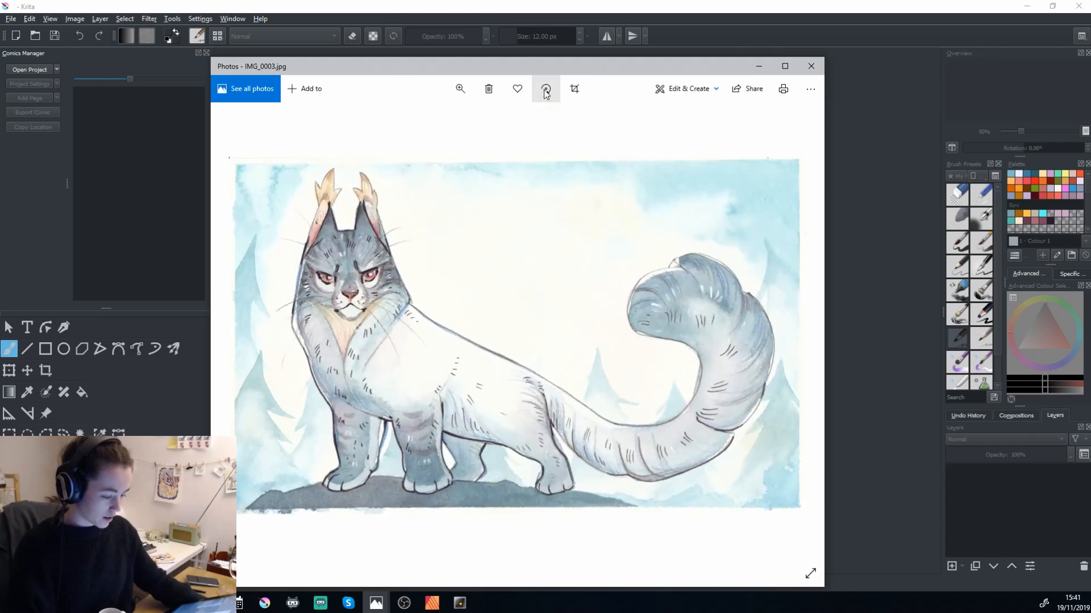
left_click_drag(473, 64, 488, 43)
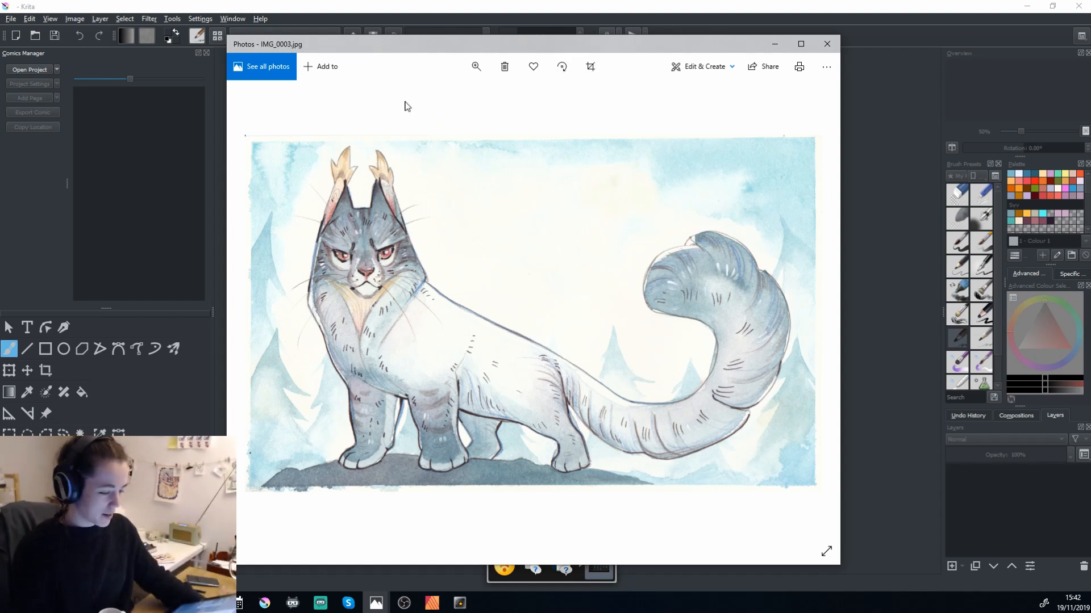
Close the photo preview and open the scan IMG_0003 from the 2019_11_19 documents folder in Krita.
right_click(289, 45)
left_click(833, 43)
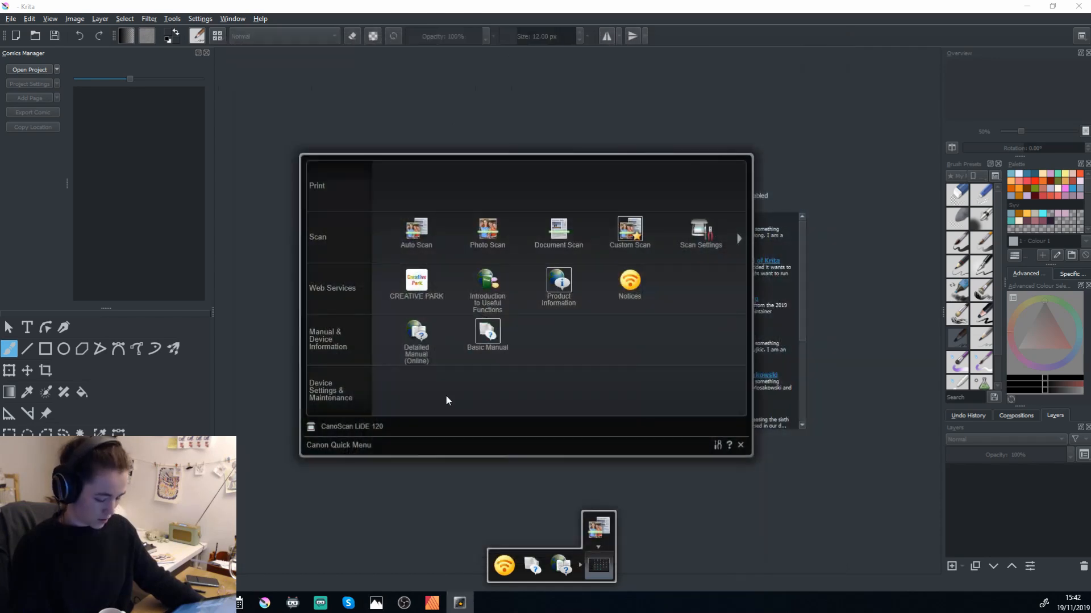
left_click(800, 156)
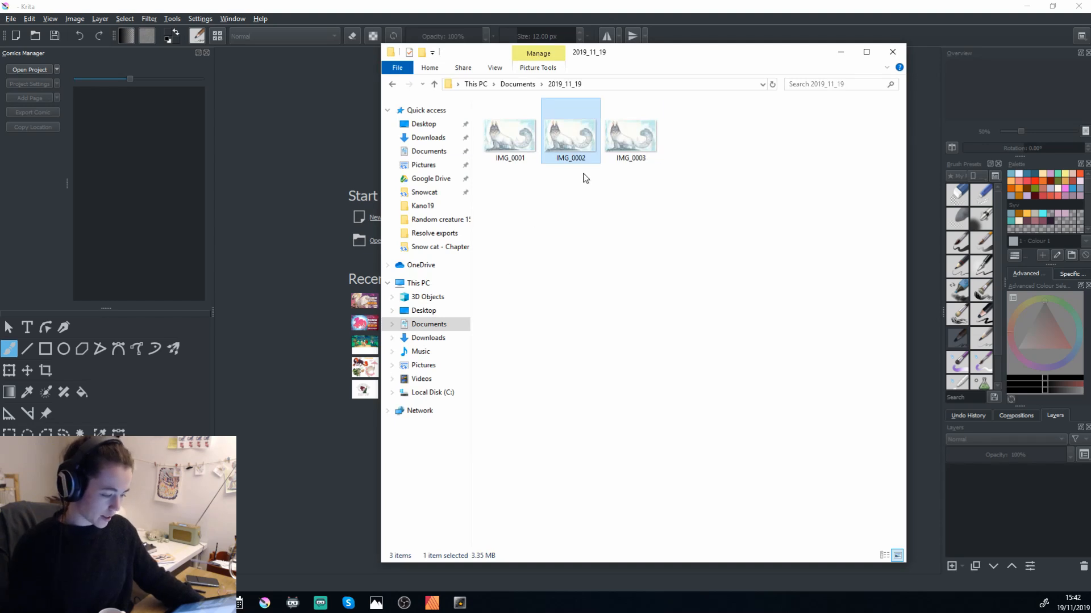
left_click(621, 150)
right_click(623, 152)
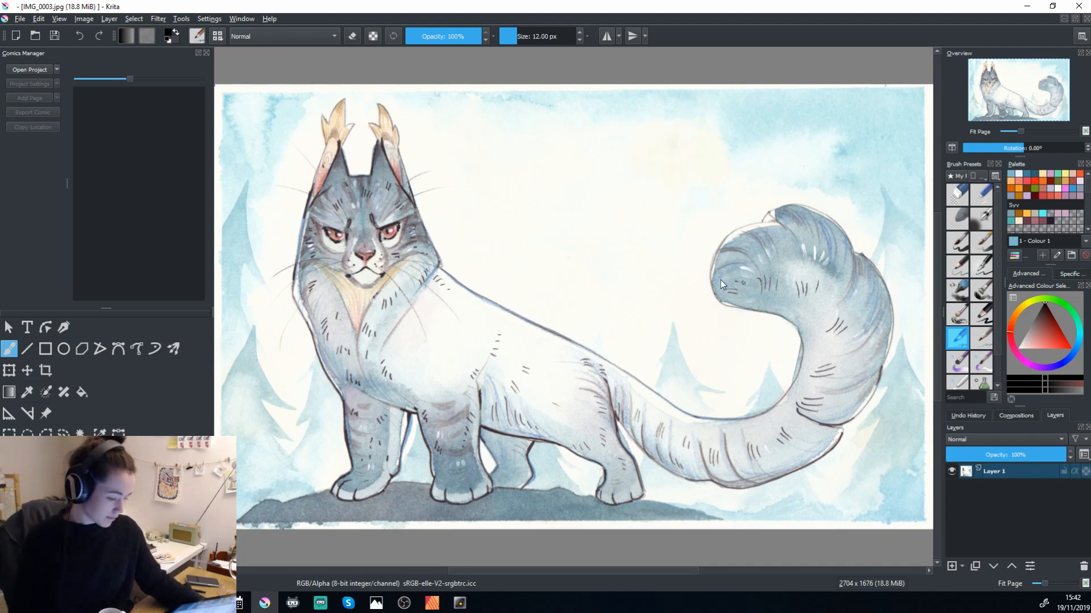
left_click_drag(503, 287, 523, 292)
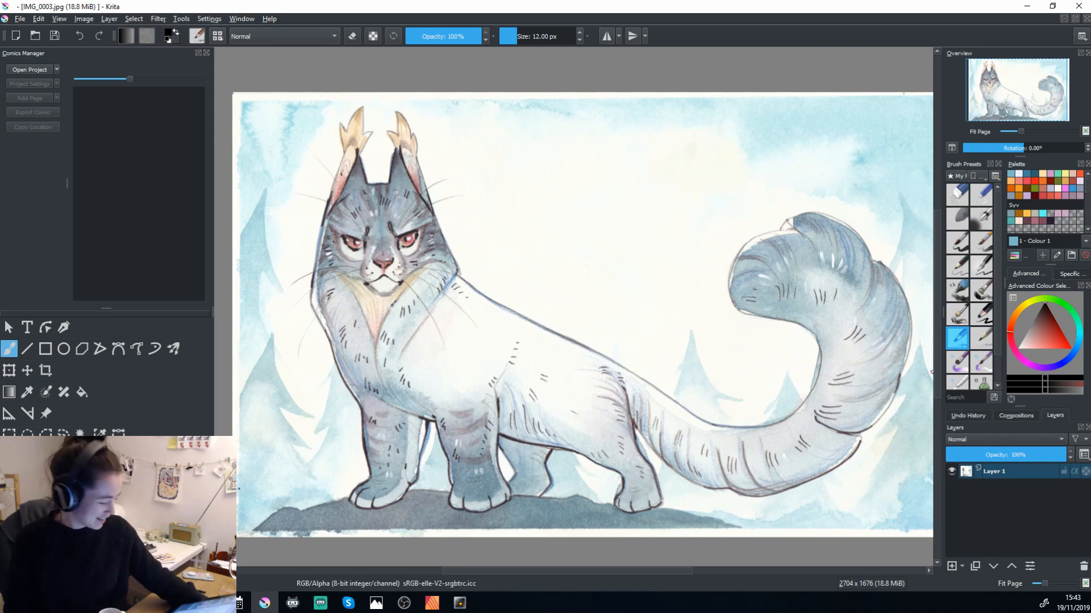
Add a new filter layer above Layer 1 and choose the Levels filter for it.
left_click(1019, 472)
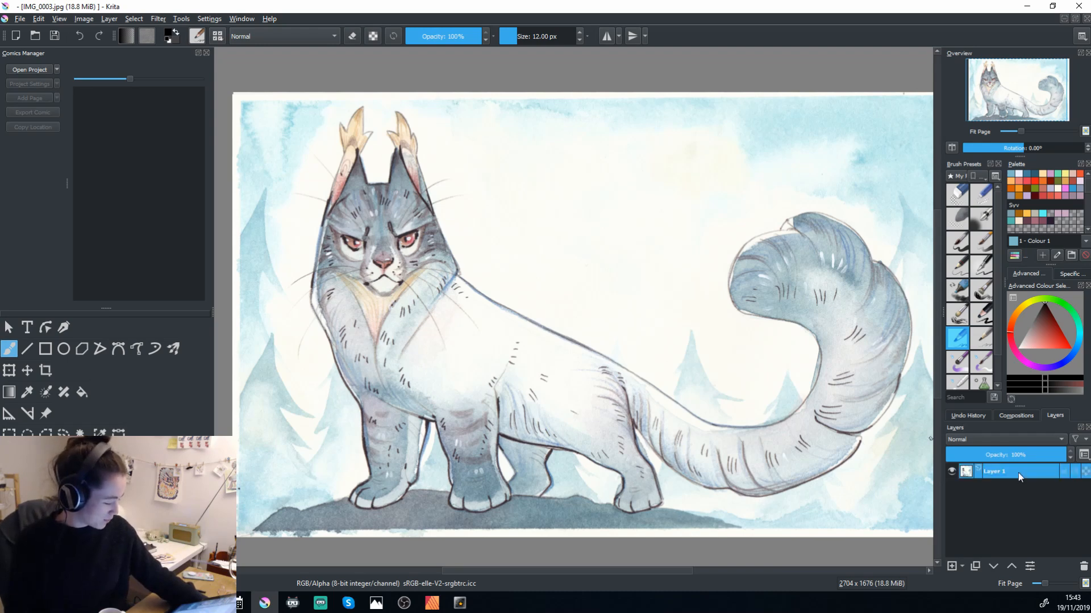
left_click(963, 568)
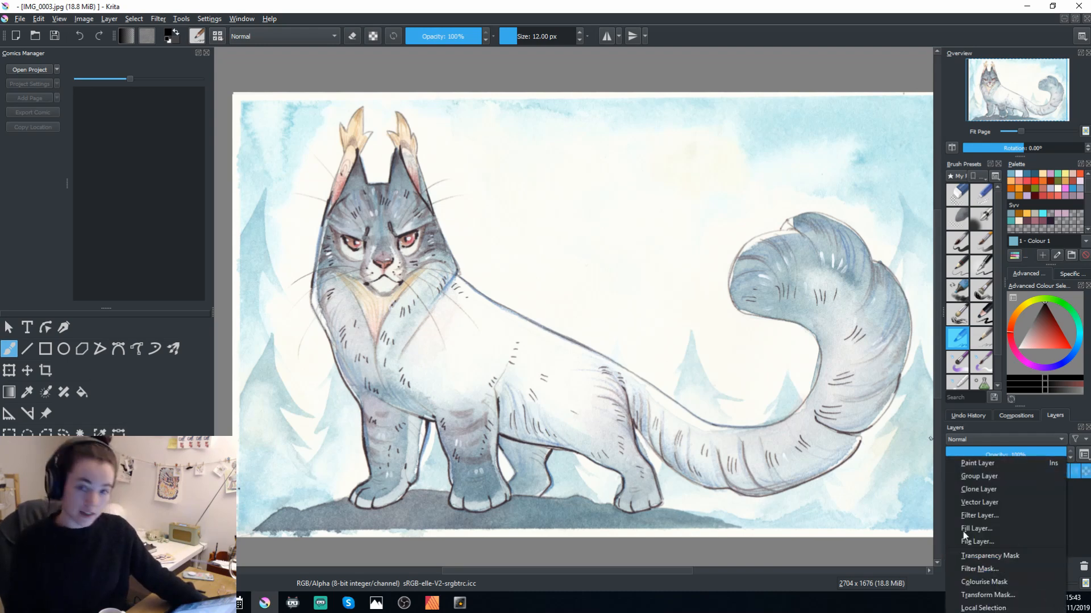
left_click(1082, 512)
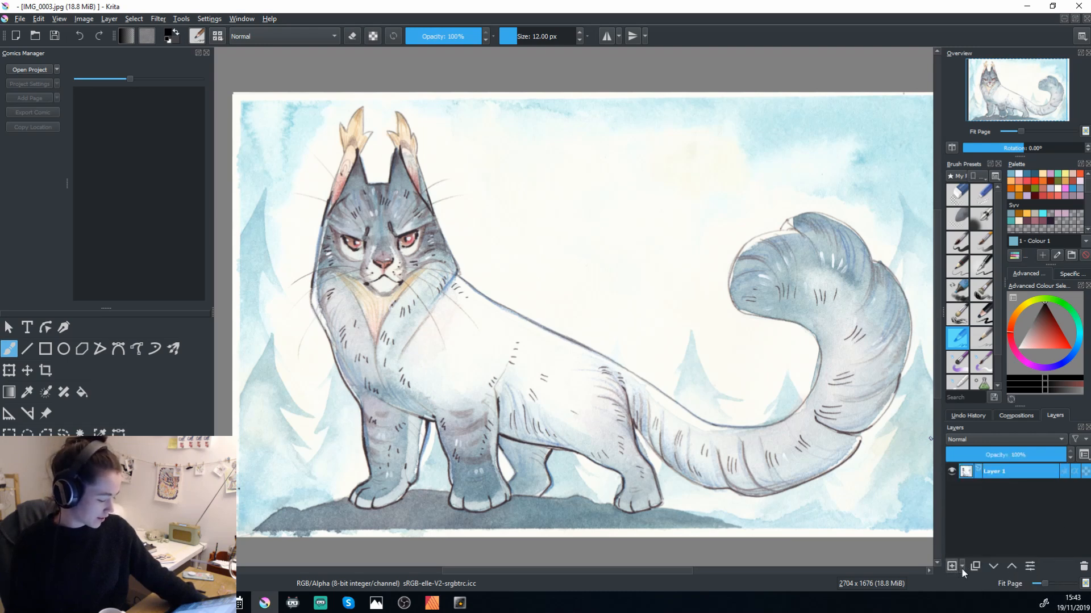
left_click(962, 567)
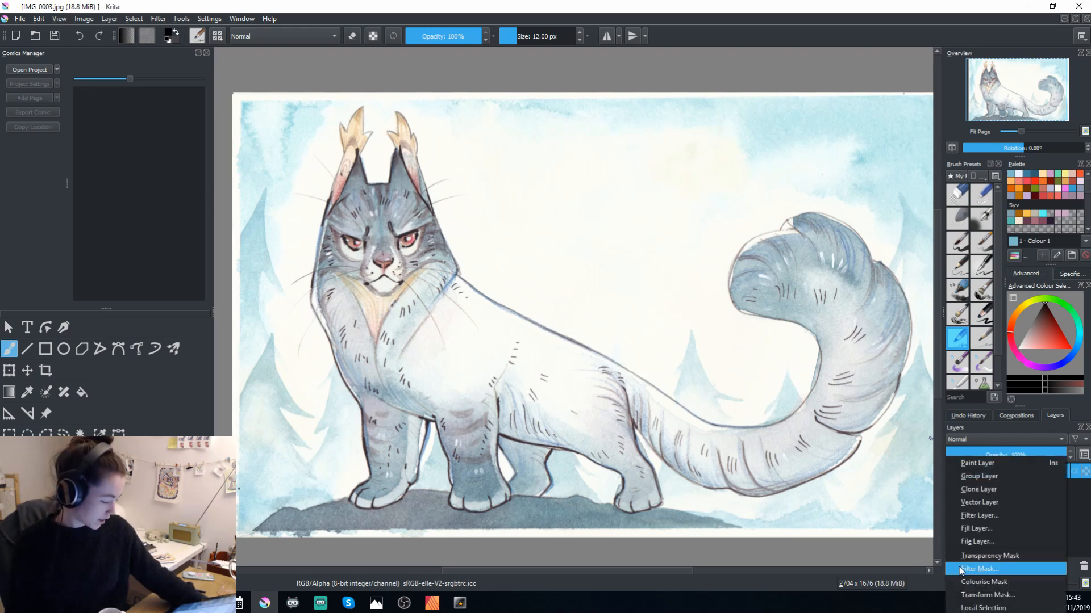
left_click(1005, 514)
left_click_drag(555, 242, 756, 103)
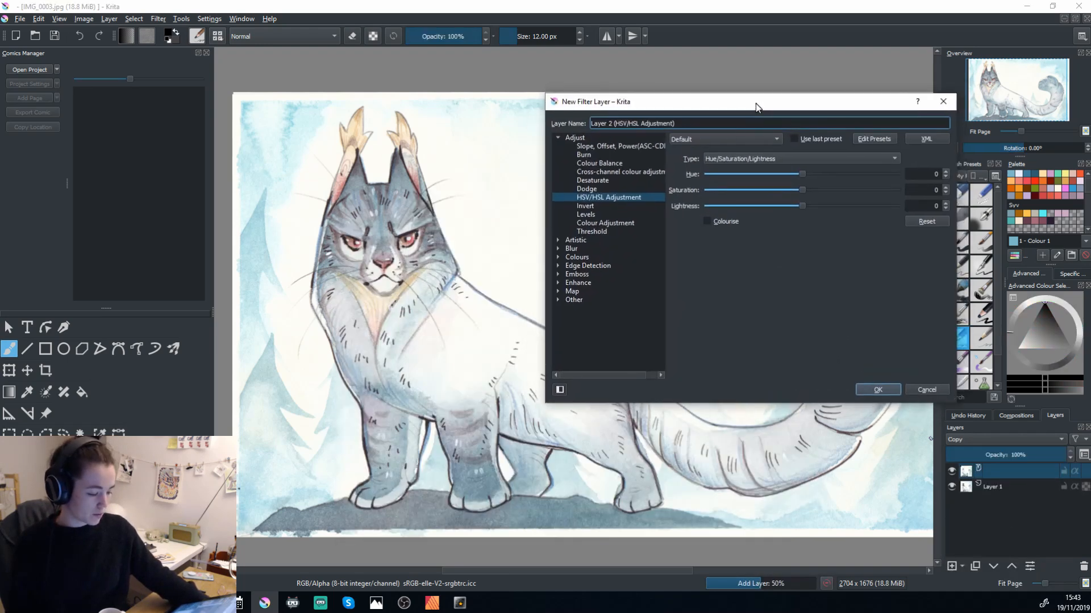
left_click(591, 214)
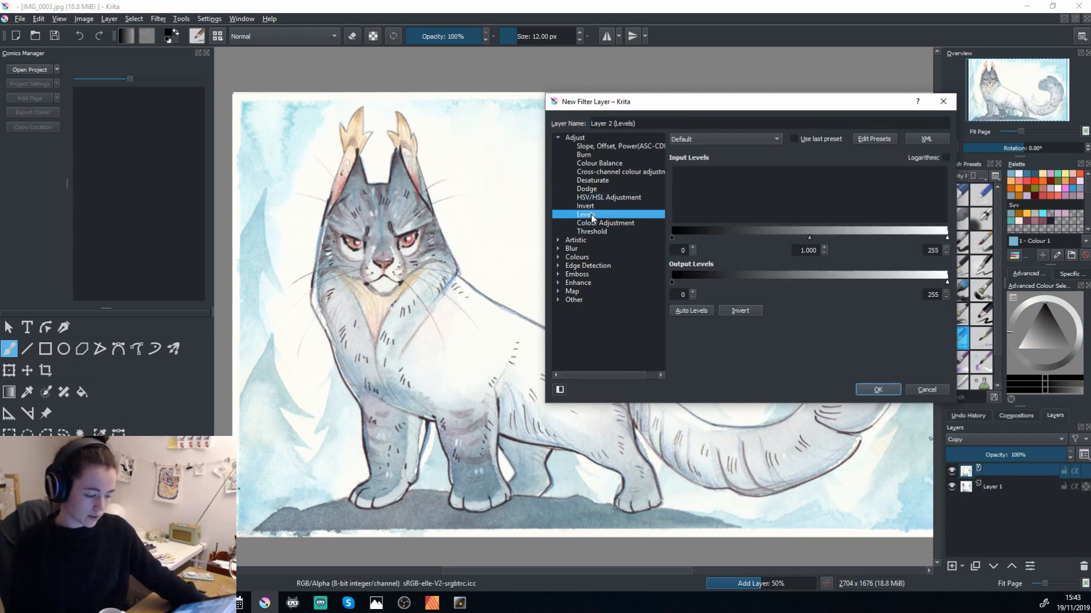
left_click_drag(641, 107, 671, 85)
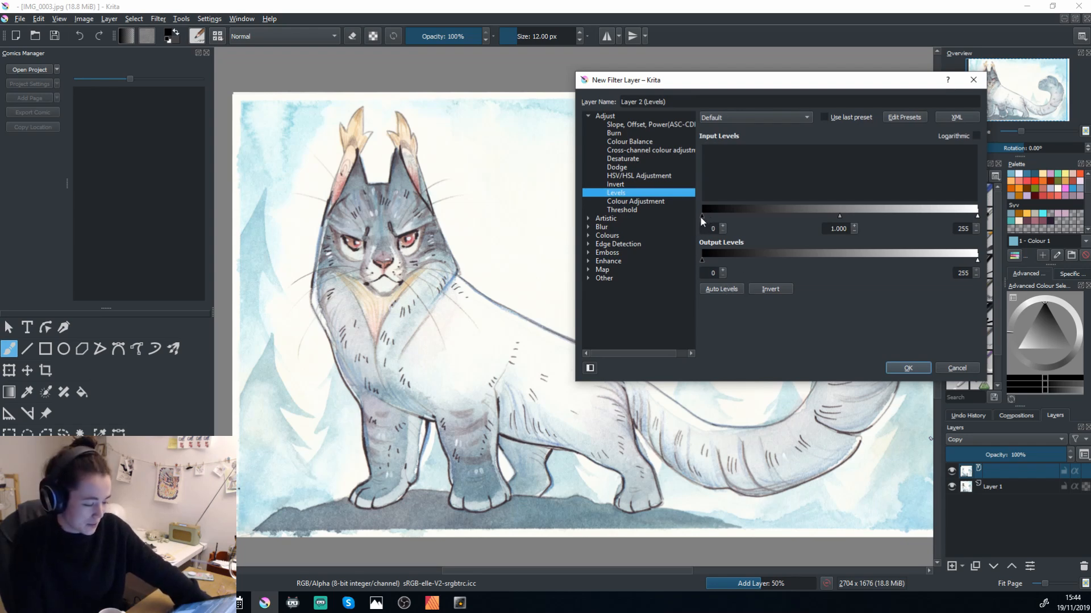
Raise the black point of the Levels input to 55.
left_click_drag(700, 215, 704, 215)
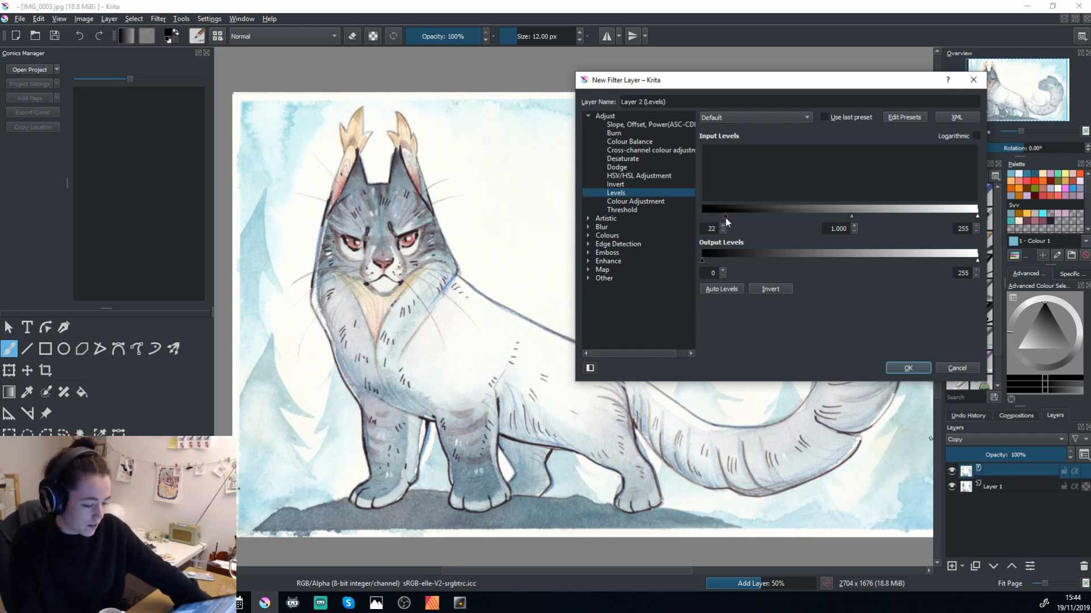
left_click_drag(728, 216, 748, 217)
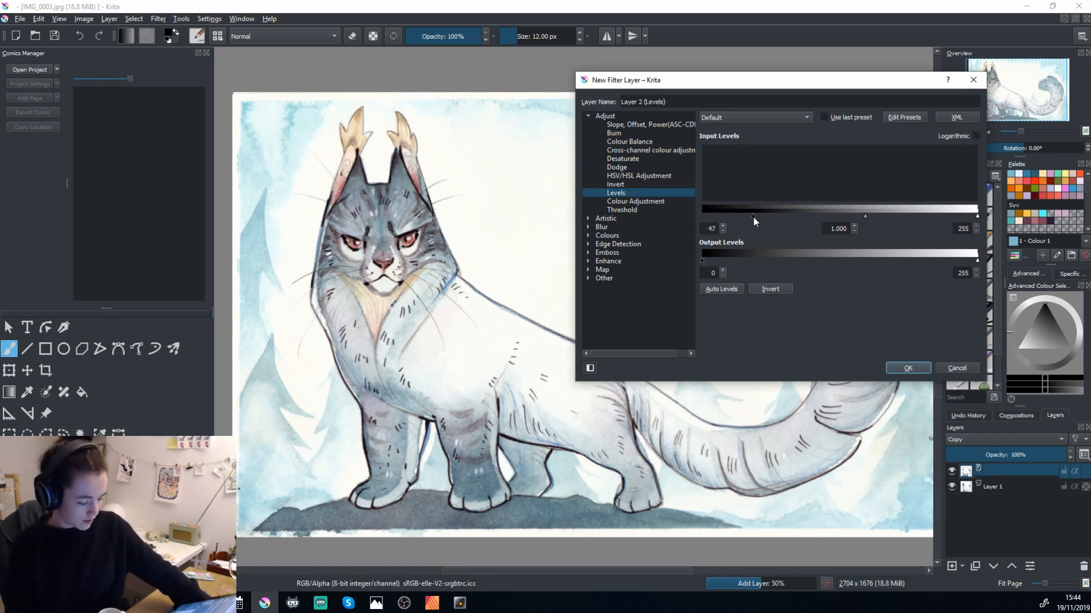
left_click_drag(752, 216, 755, 218)
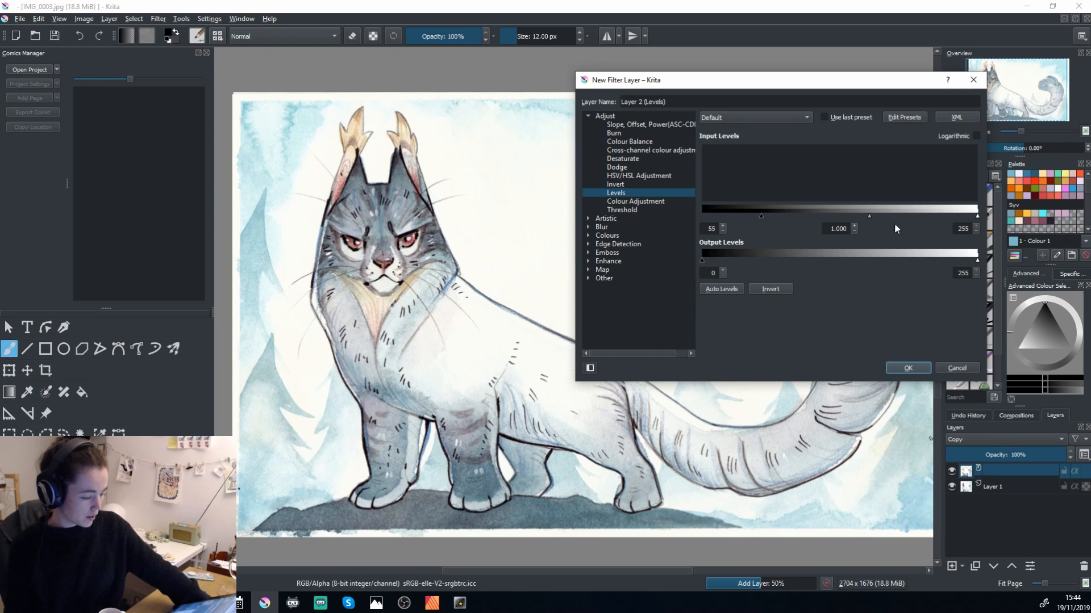
Try an input midtone value of 0.177, and invert the output levels and back.
left_click_drag(869, 216, 950, 215)
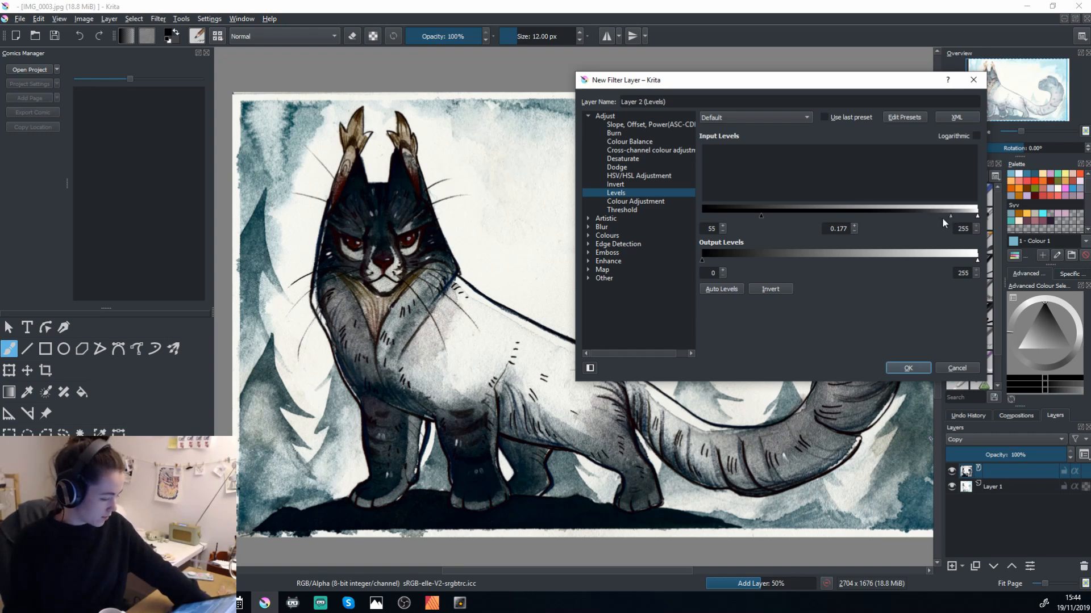
left_click(781, 286)
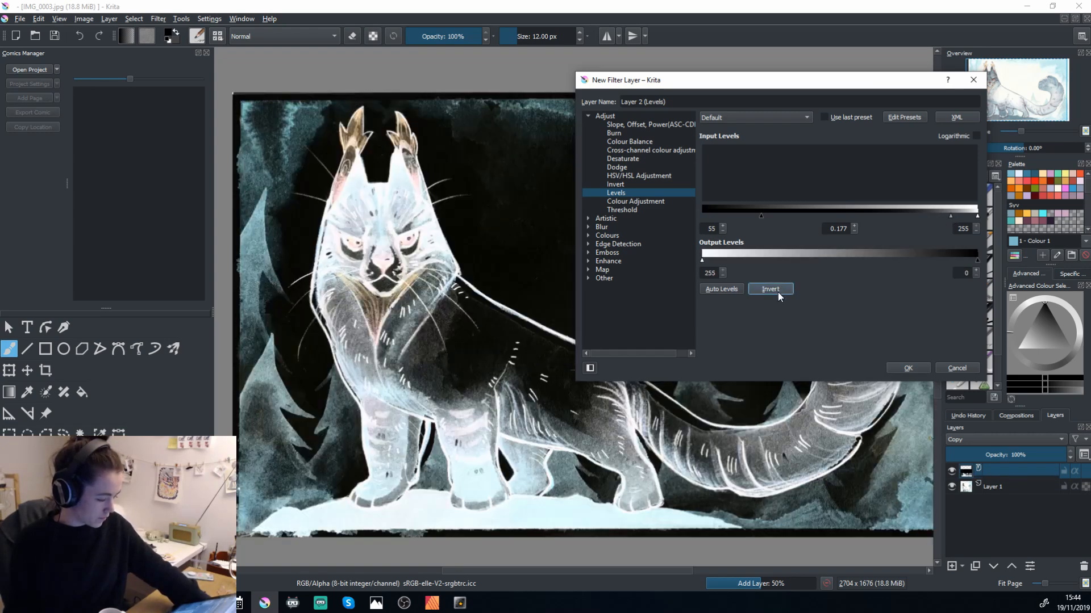
left_click(778, 289)
Set the input black point to 58 and the midtone to 1.006, and create the Levels filter layer.
left_click_drag(755, 216, 755, 217)
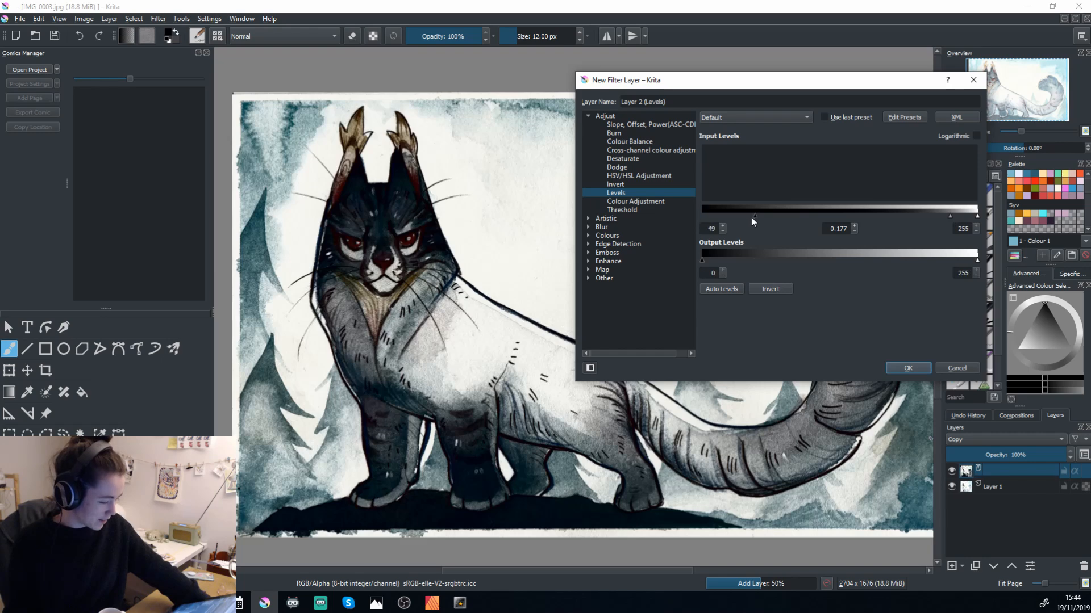
left_click_drag(947, 217, 854, 217)
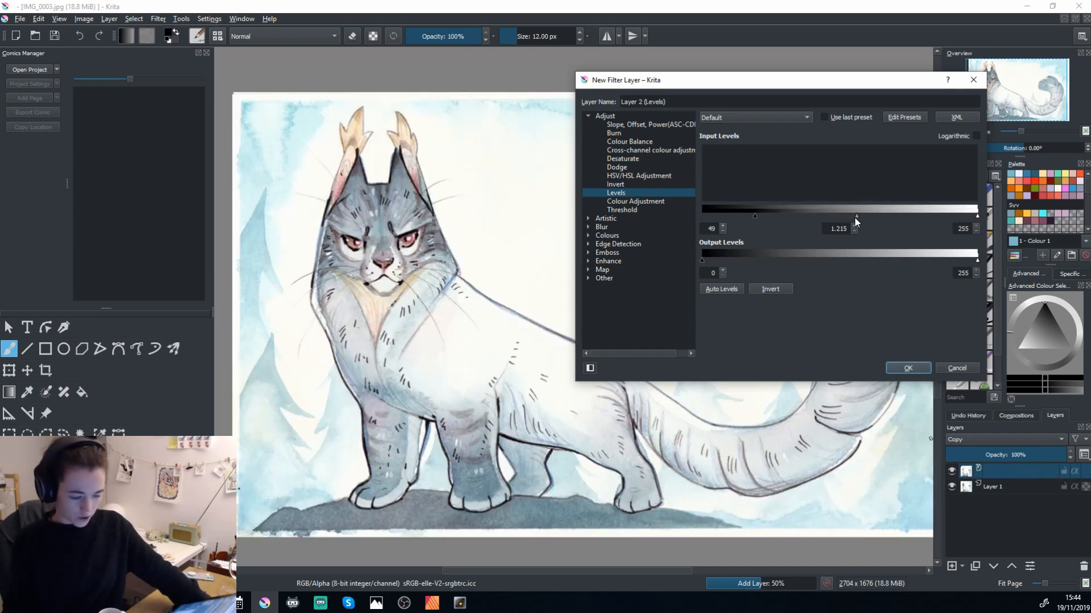
left_click_drag(858, 216, 861, 216)
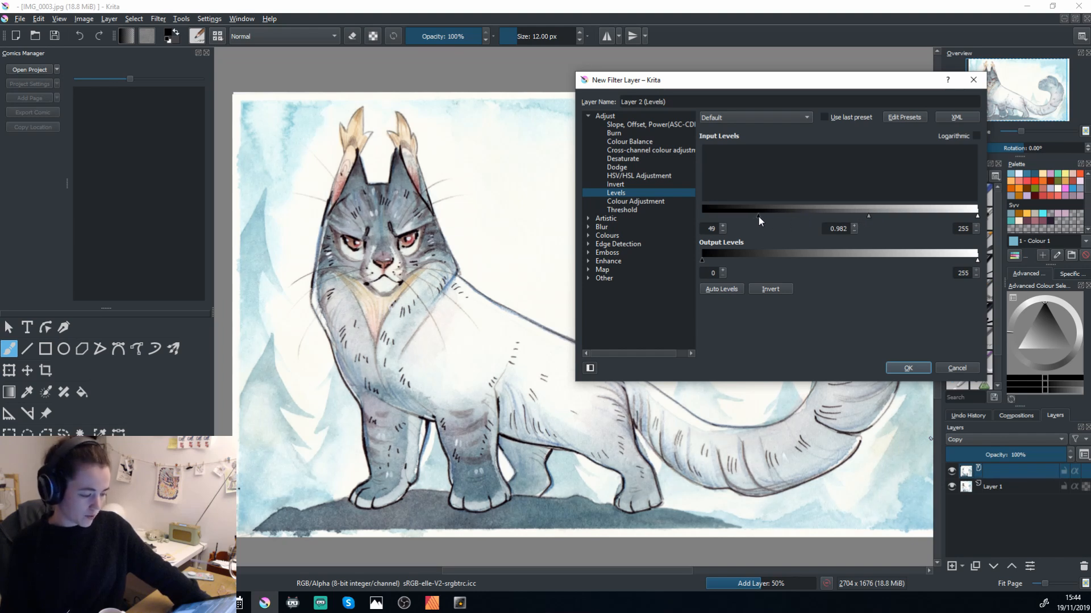
left_click_drag(759, 216, 765, 217)
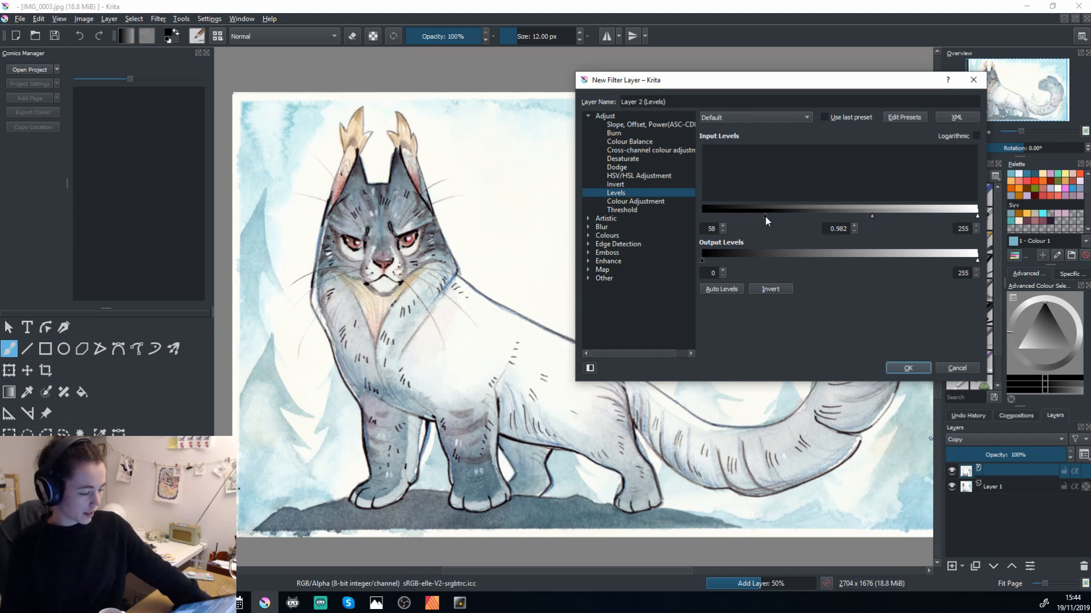
left_click_drag(873, 215, 878, 216)
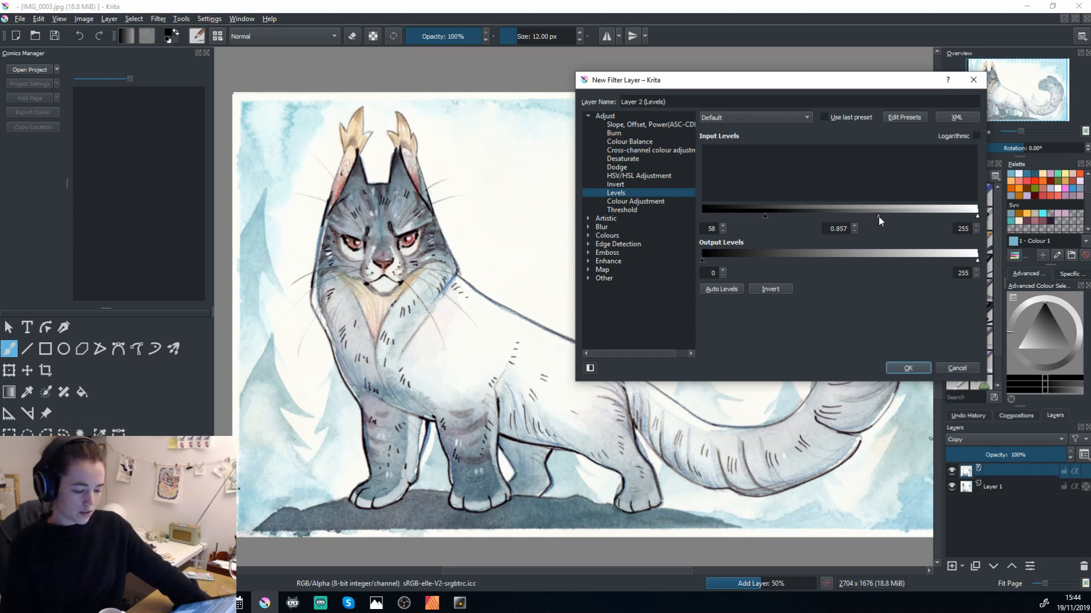
left_click(870, 214)
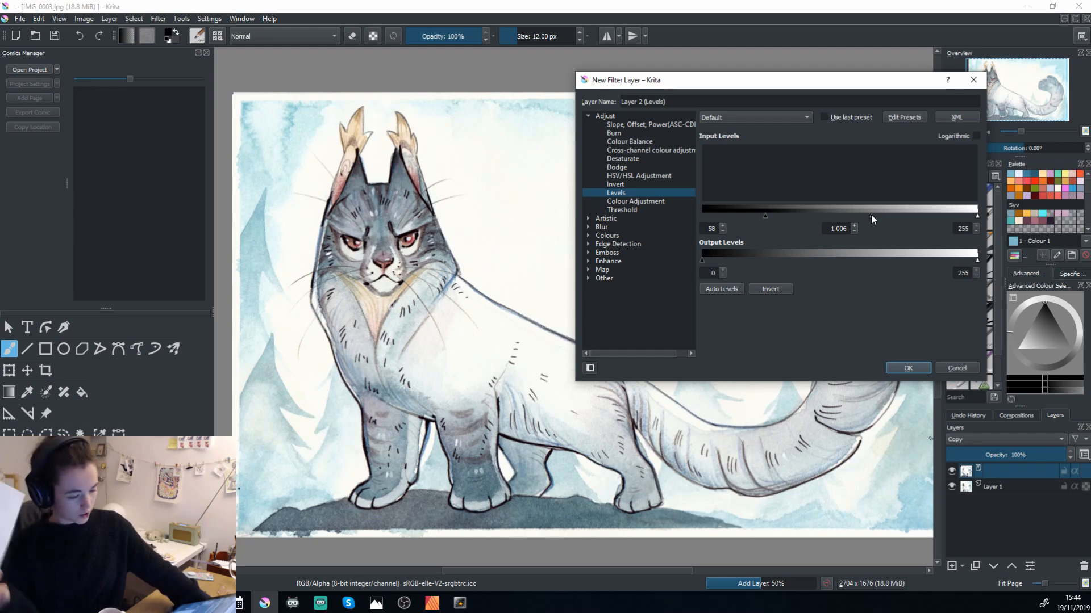
left_click(908, 369)
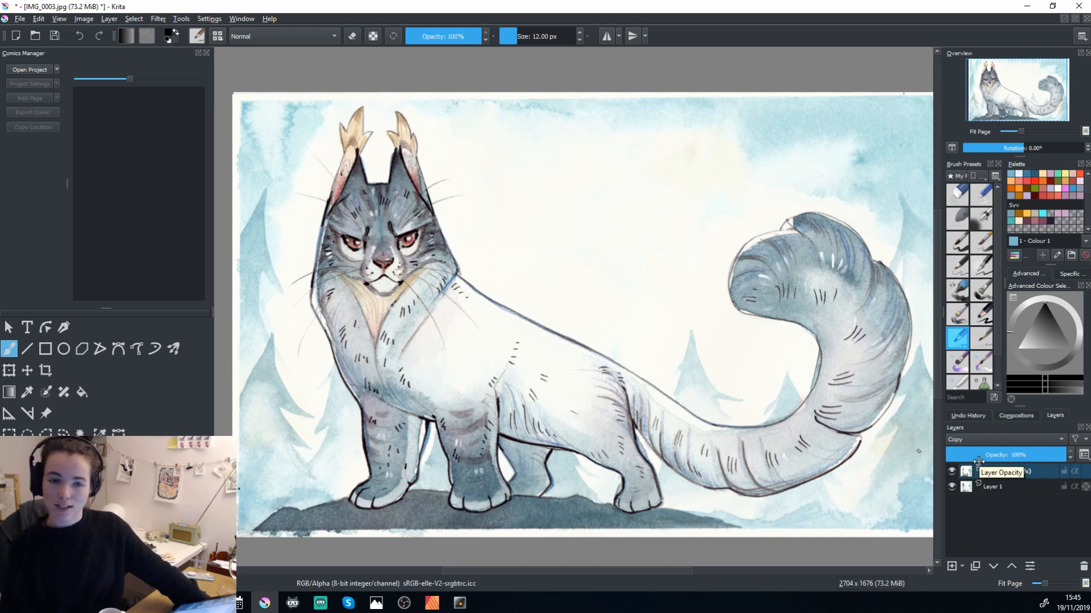
Add another filter layer above the Levels layer and choose the HSV/HSL Adjustment filter for it.
left_click(961, 566)
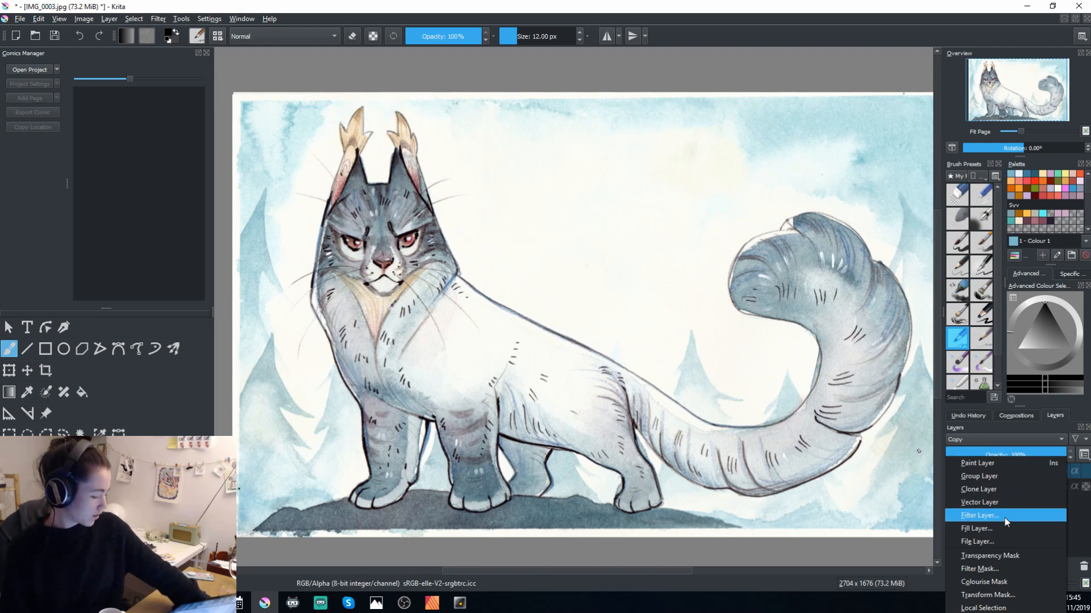
left_click(993, 515)
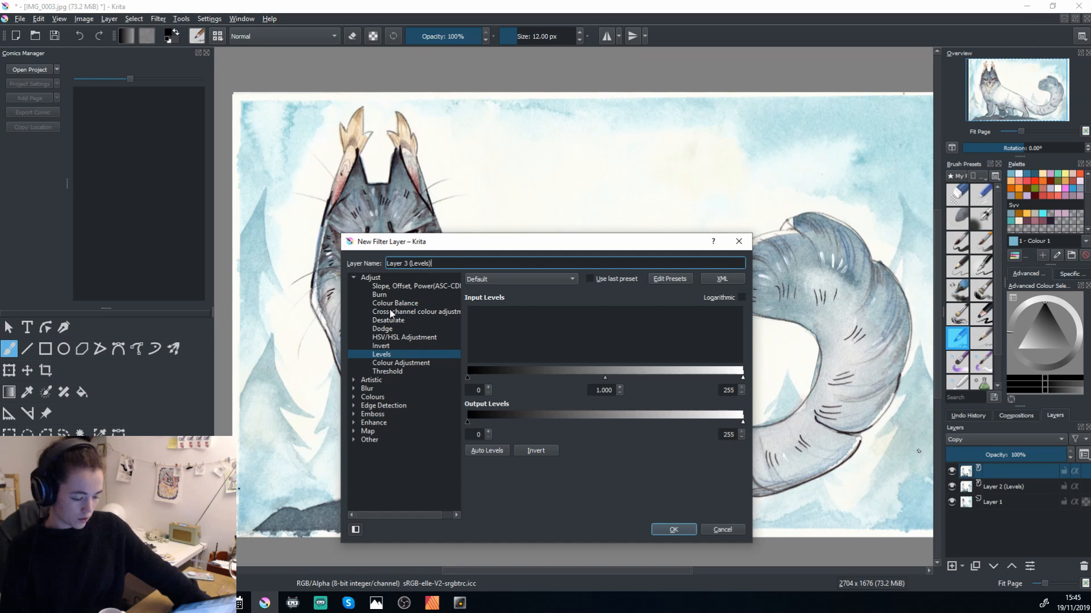
left_click(392, 288)
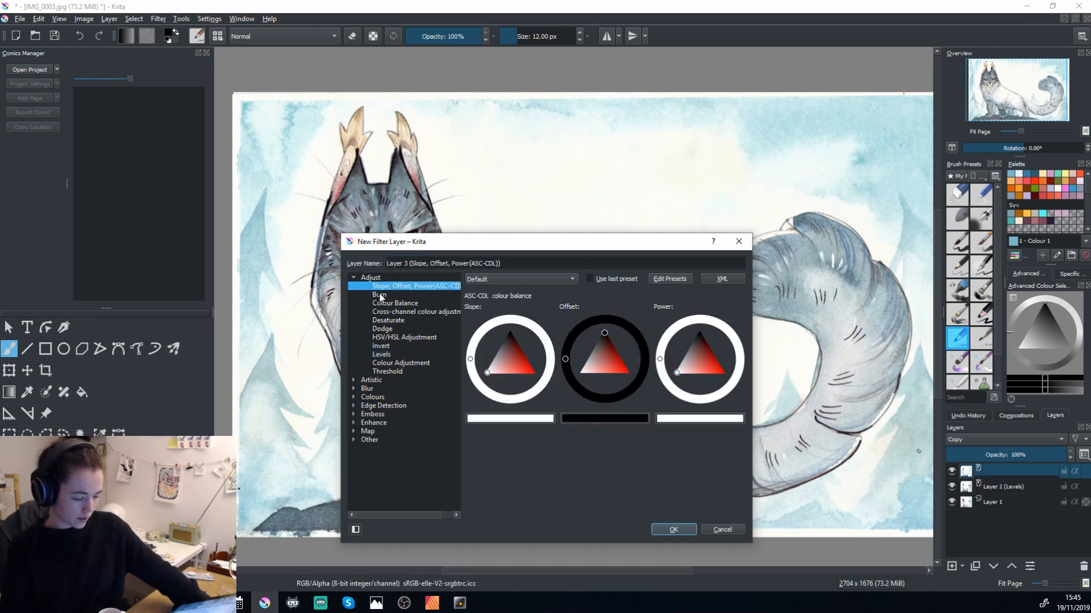
left_click(380, 295)
left_click(393, 304)
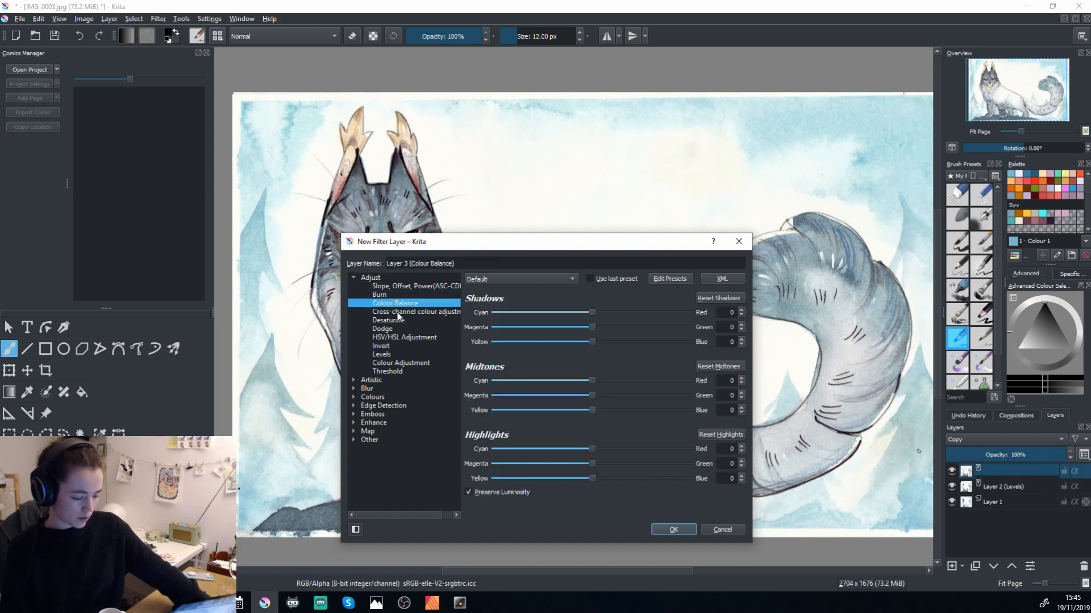
left_click(387, 296)
left_click(389, 304)
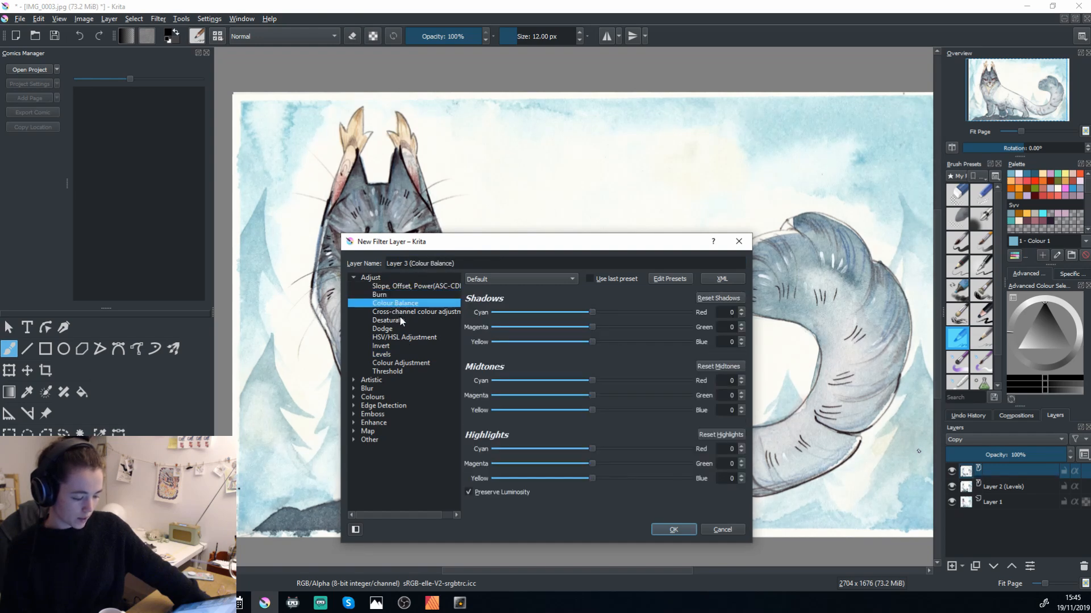
left_click(401, 320)
left_click(403, 313)
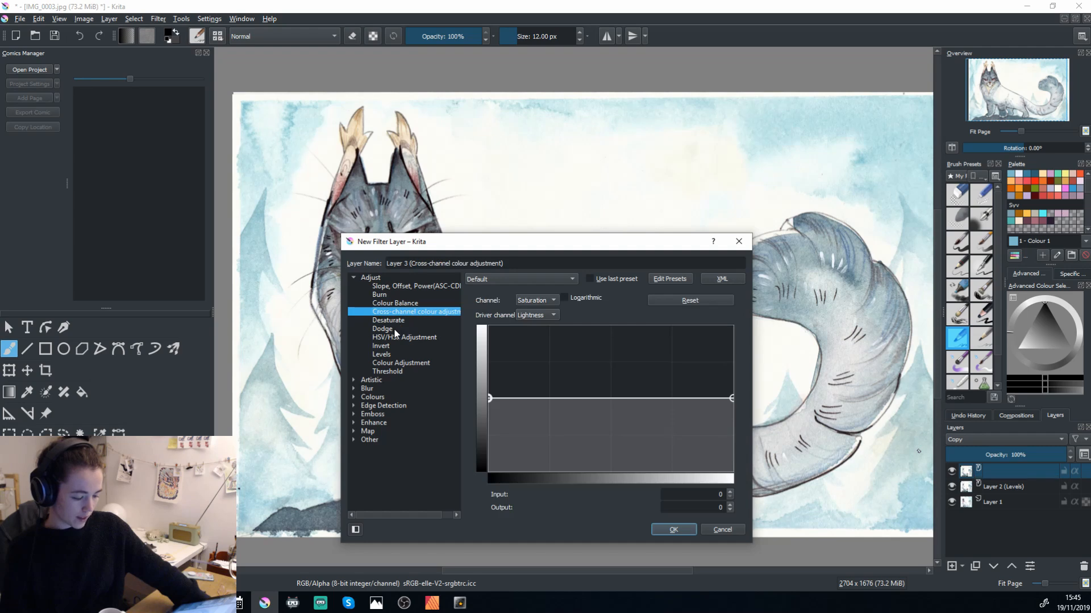
left_click(395, 330)
left_click(397, 339)
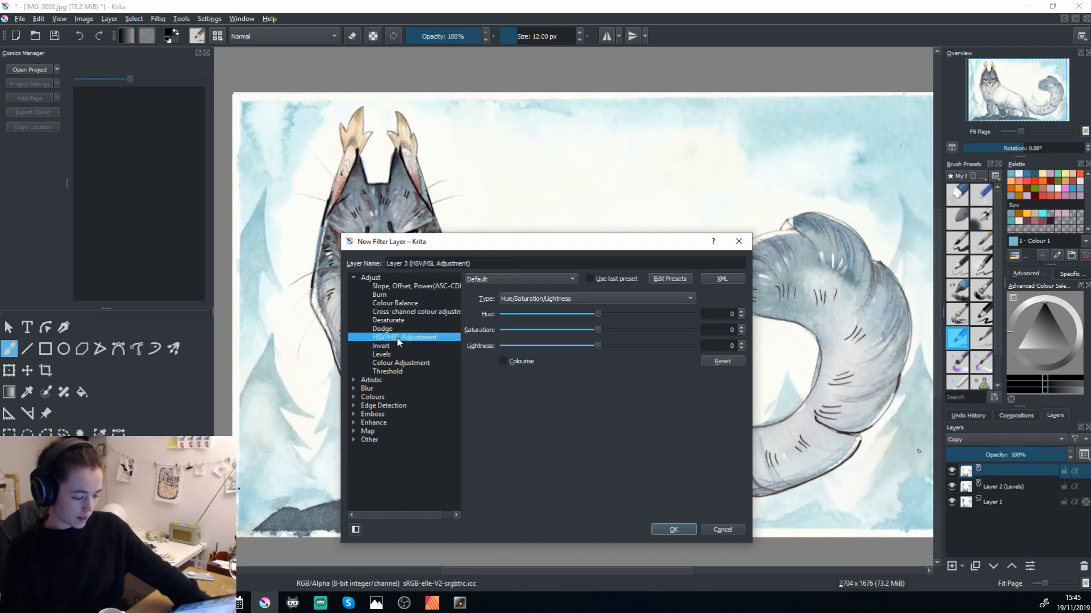
Try the Hue/Saturation/Intensity, Hue/Saturation/Luma and Blue Chroma/Red Chroma/Luma types with the third value at -5, and return to Hue/Saturation/Lightness.
left_click(523, 298)
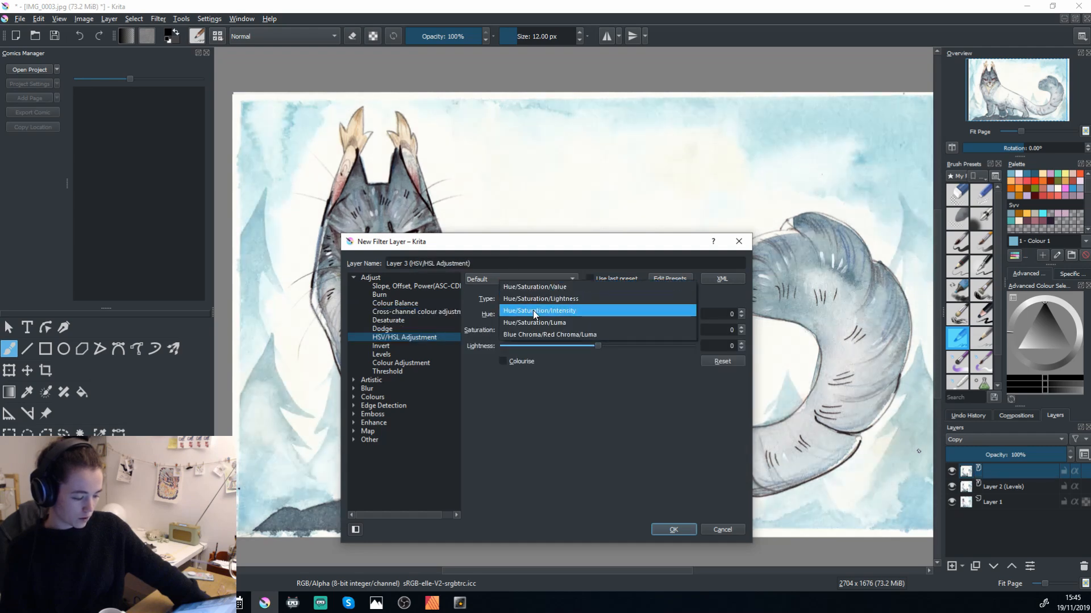
left_click(533, 310)
left_click(526, 297)
left_click(526, 298)
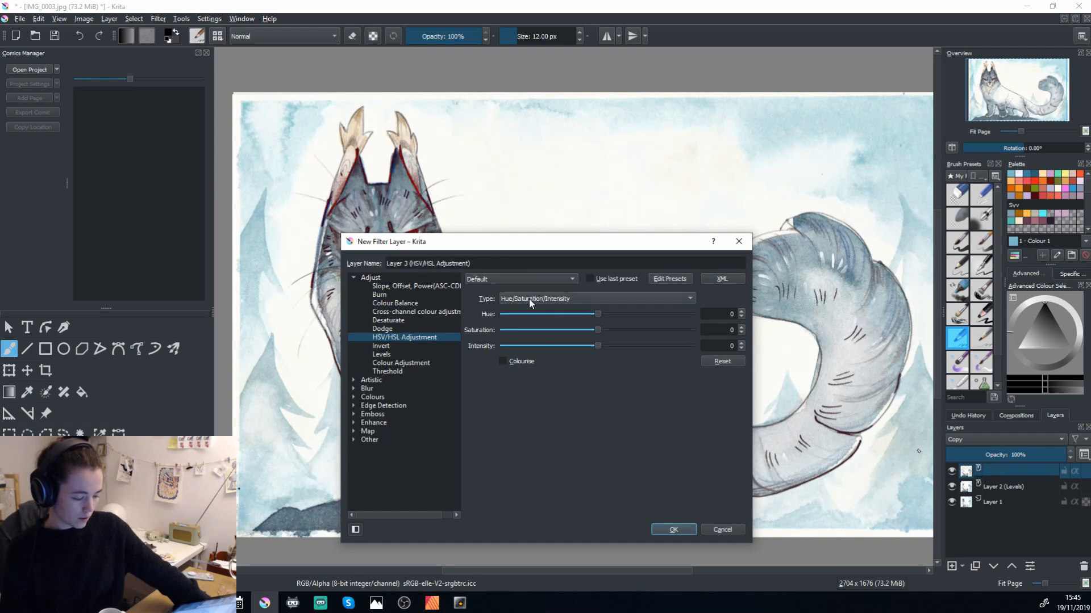
mouse_move(590, 346)
left_mouse_down()
mouse_move(616, 345)
mouse_move(592, 346)
left_mouse_up()
left_click(545, 301)
left_click(543, 311)
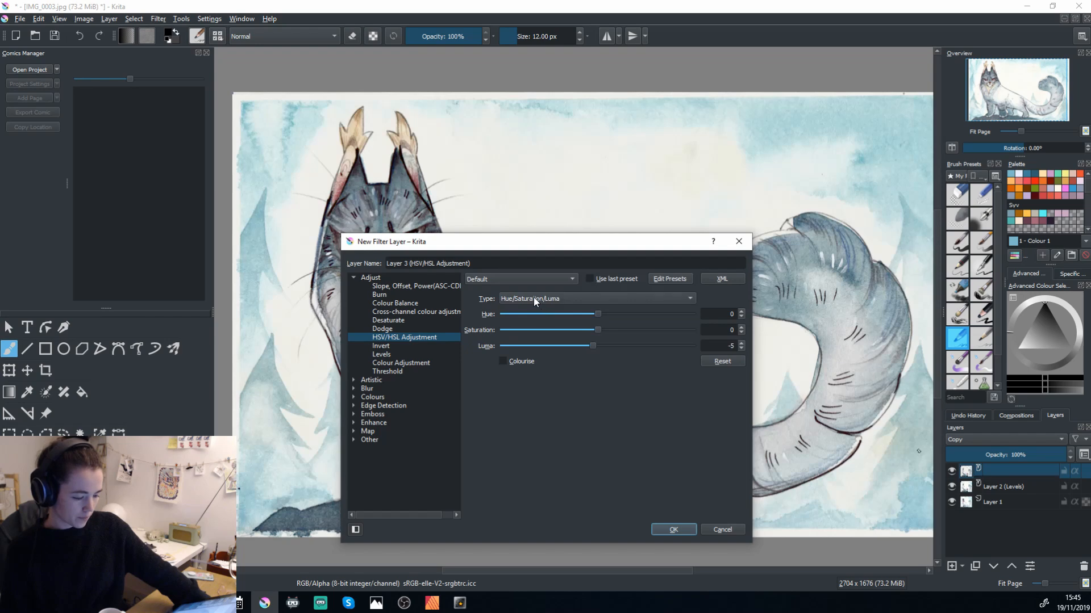
left_click(528, 296)
left_click(533, 309)
left_click(522, 299)
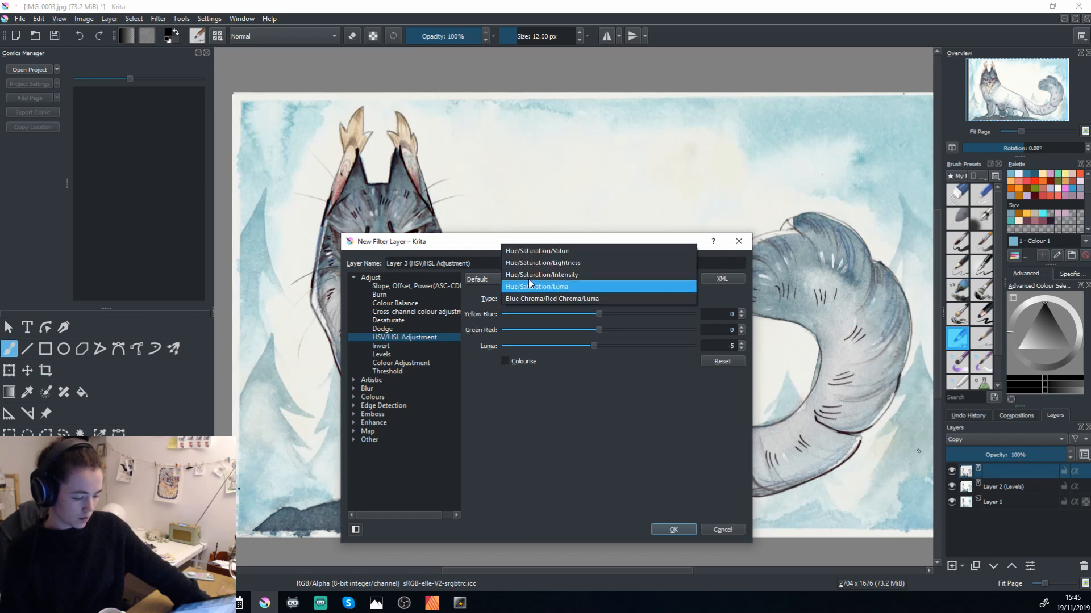
left_click(573, 263)
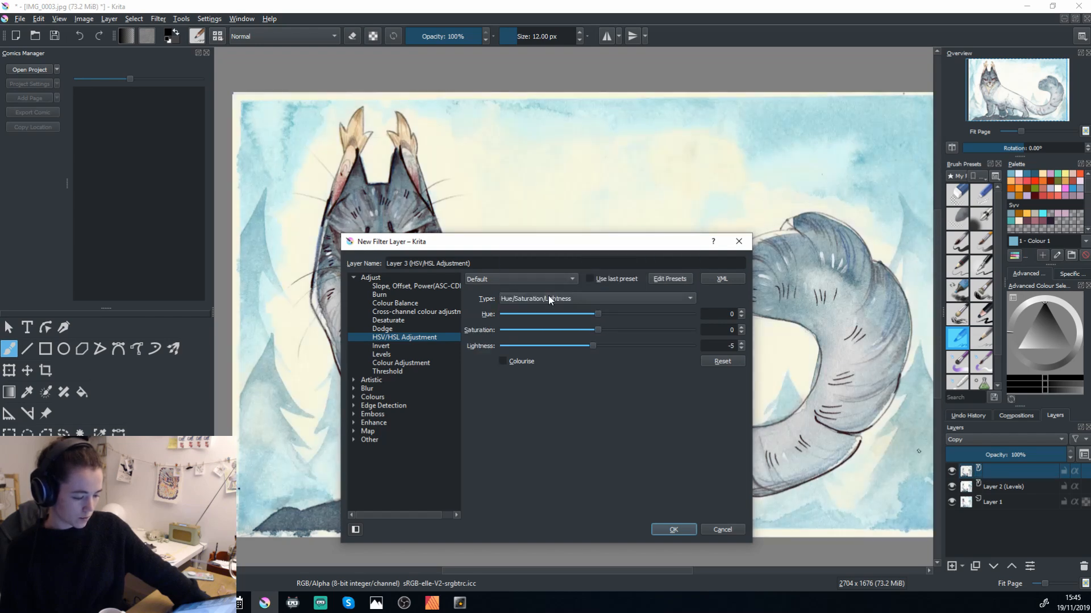
Set the saturation to 39 and the lightness to -1, and create the HSV/HSL Adjustment filter layer.
left_click_drag(508, 248, 749, 155)
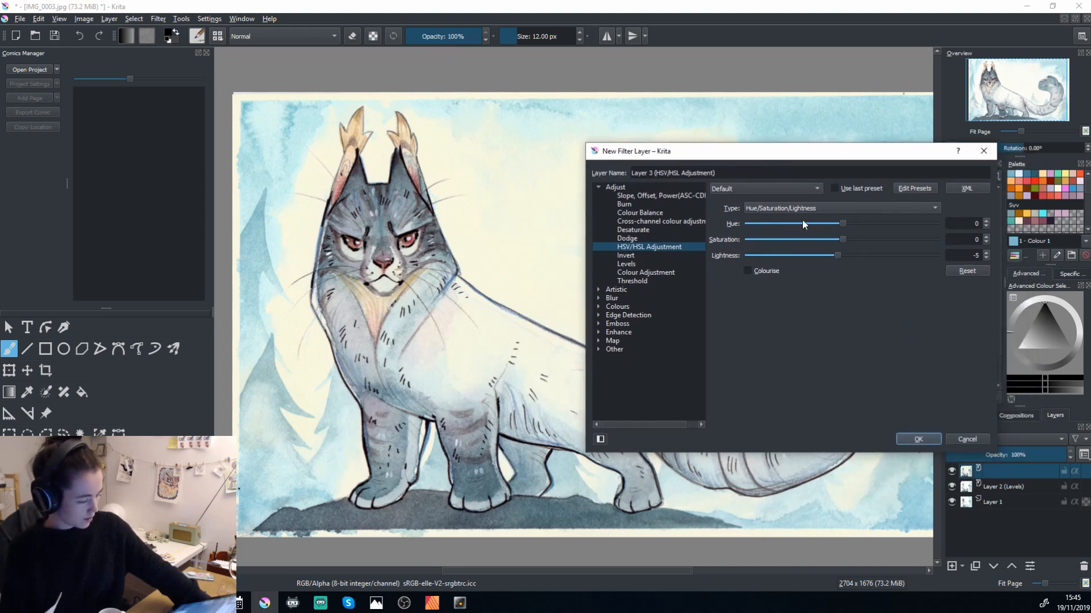
left_click_drag(843, 241, 877, 239)
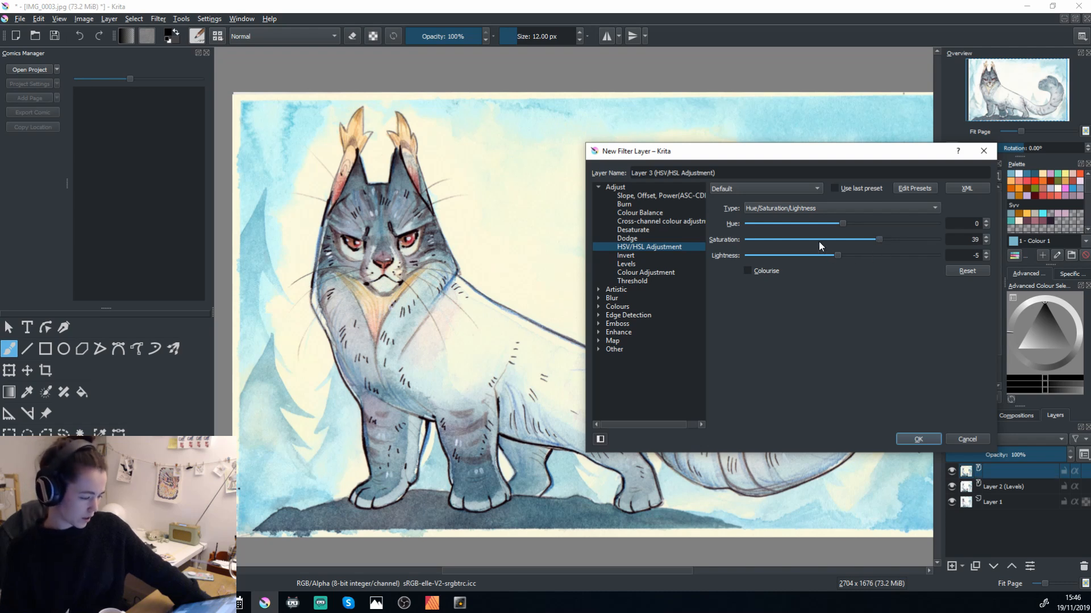
left_click_drag(837, 256, 842, 260)
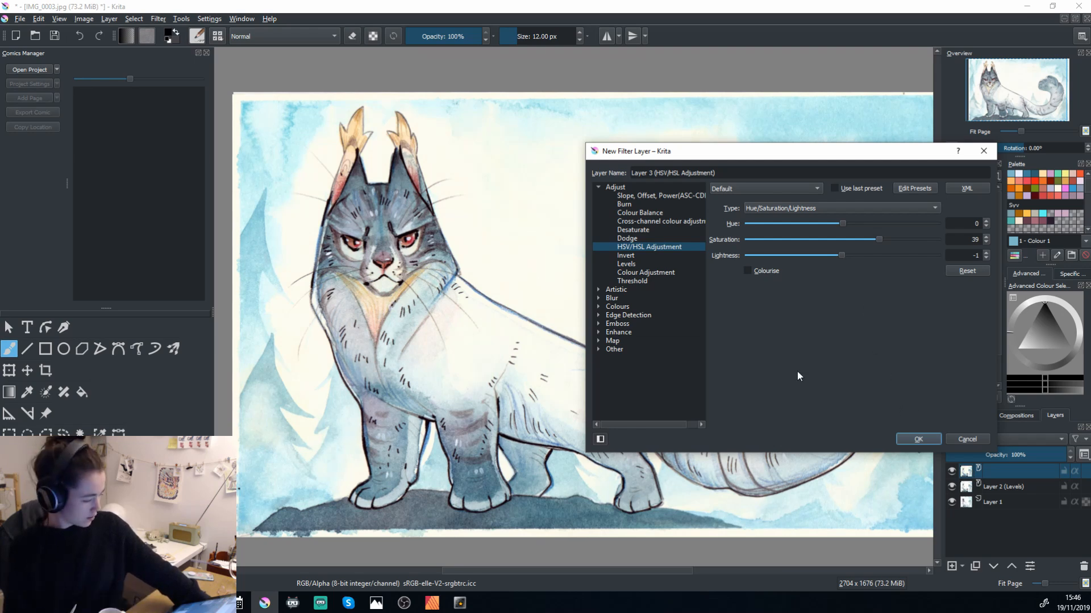
left_click(923, 443)
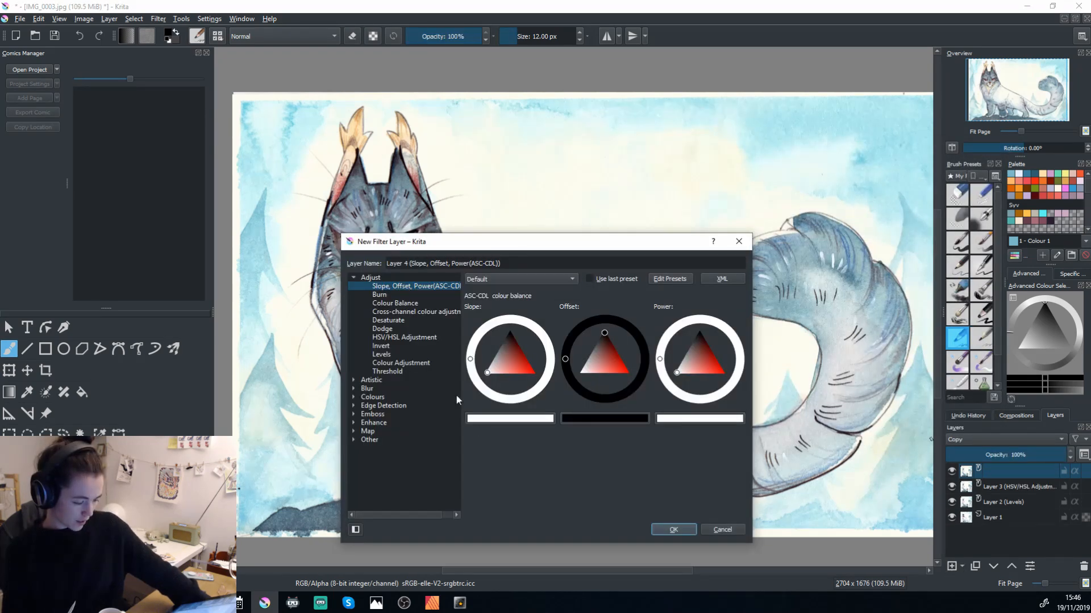
left_click(391, 296)
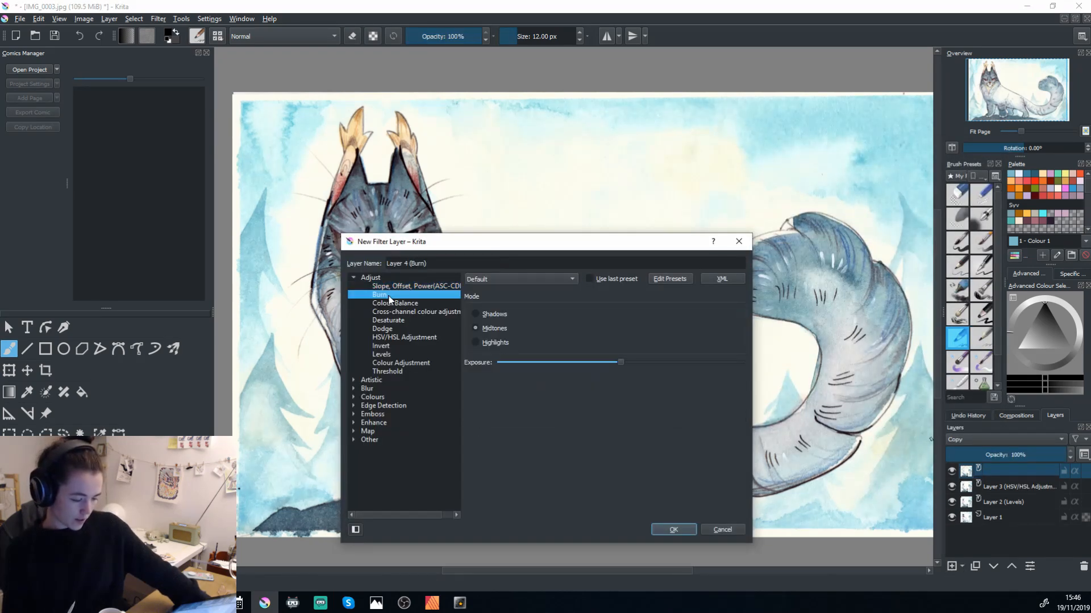
left_click(397, 303)
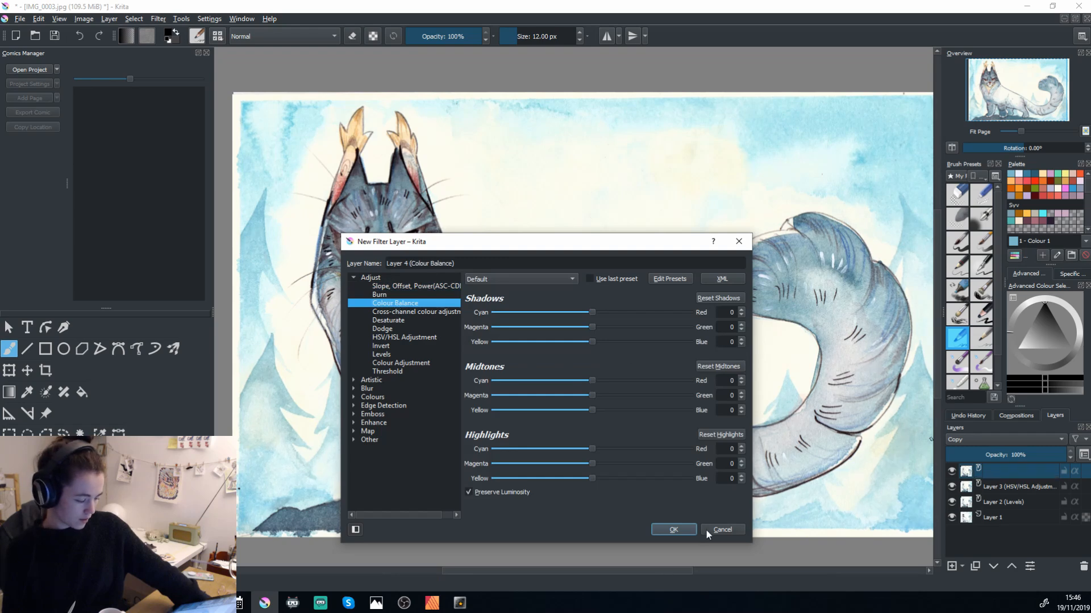
left_click(719, 529)
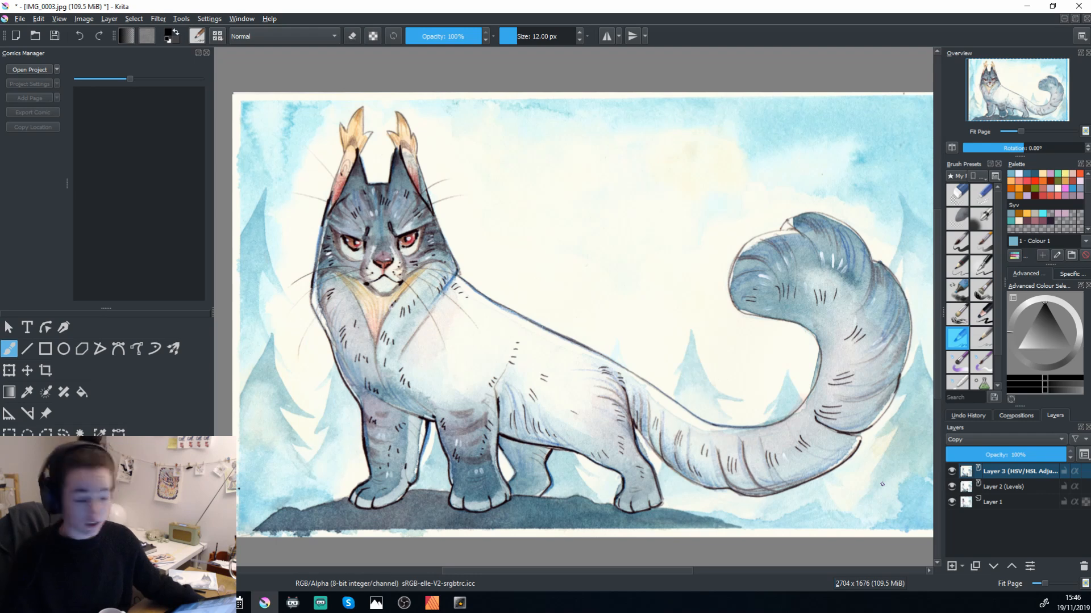
Select Layer 1 and toggle the visibility of the filter layers to compare their effect.
left_click(986, 502)
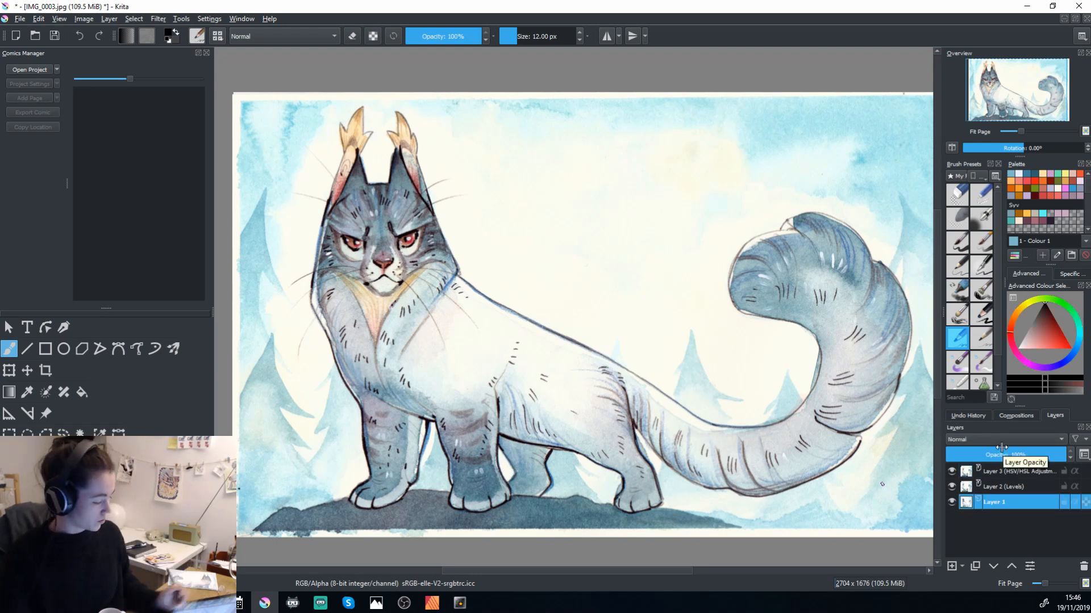
left_click(951, 472)
left_click(950, 473)
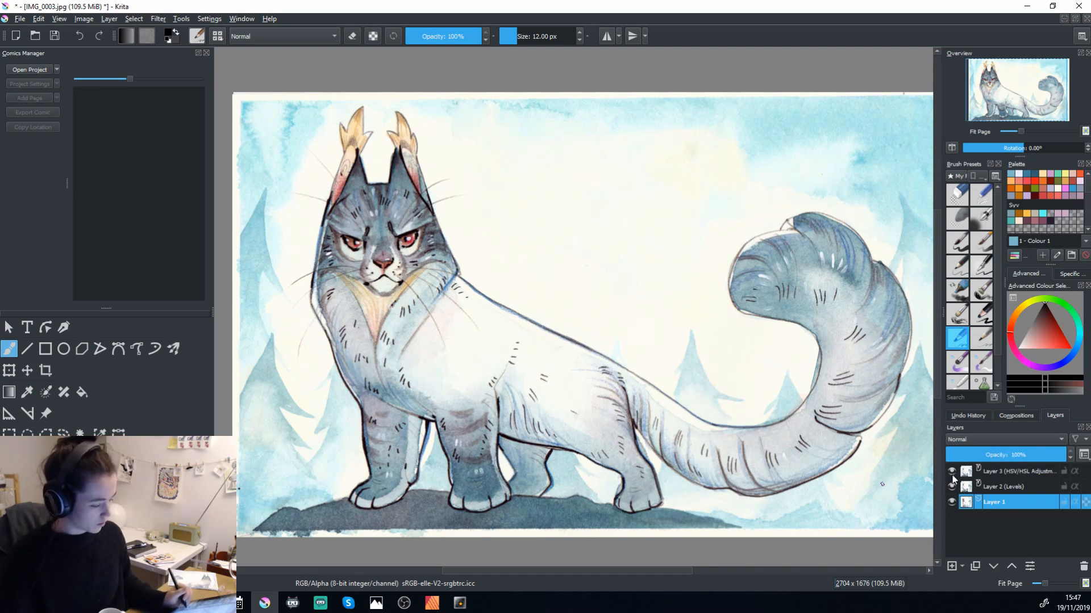
left_click(952, 485)
left_click(952, 485)
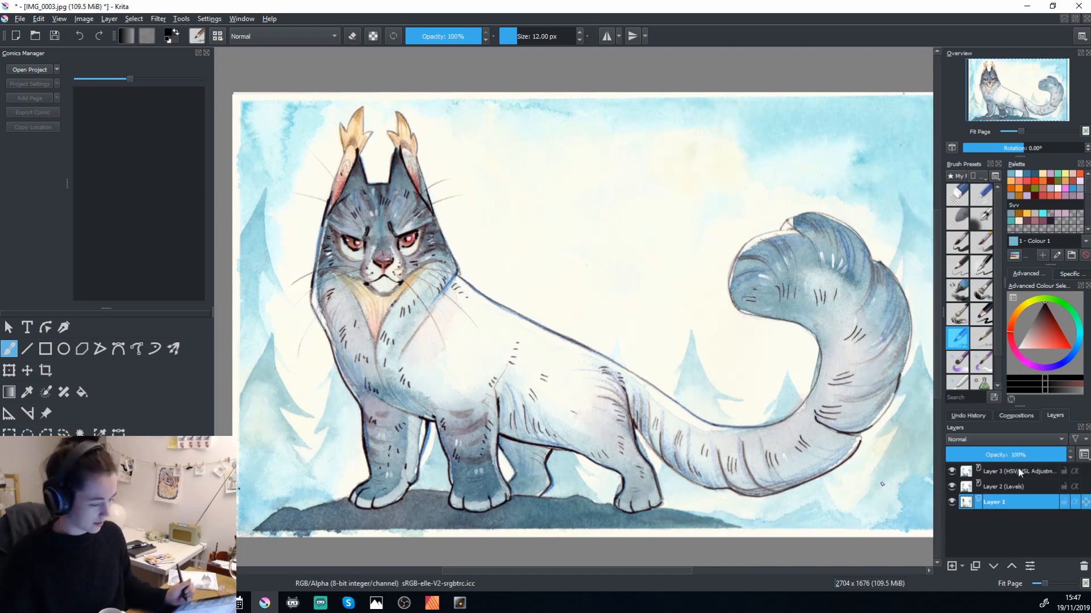
Set the brush size to 19.07 px and remove the dark speck in the blank background above the cat's back with the Smart Patch Tool.
key("ctrl+plus")
key("ctrl+plus")
key("ctrl+plus")
key("ctrl+plus")
key("ctrl+plus")
key("ctrl+plus")
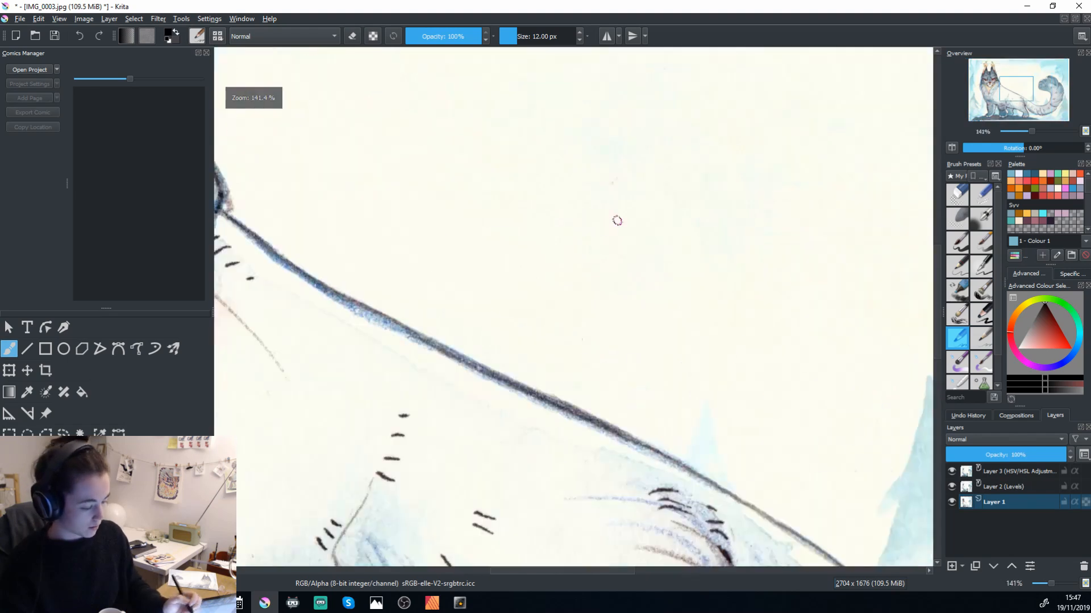
left_click_drag(633, 227, 614, 504)
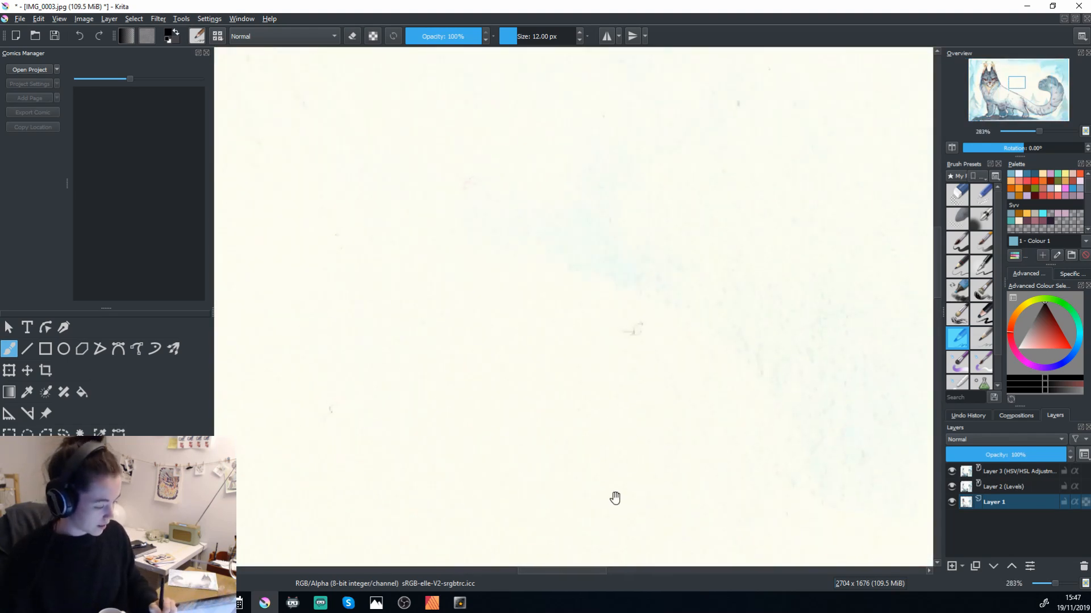
left_click(625, 340)
left_click_drag(633, 340, 673, 324, "shift")
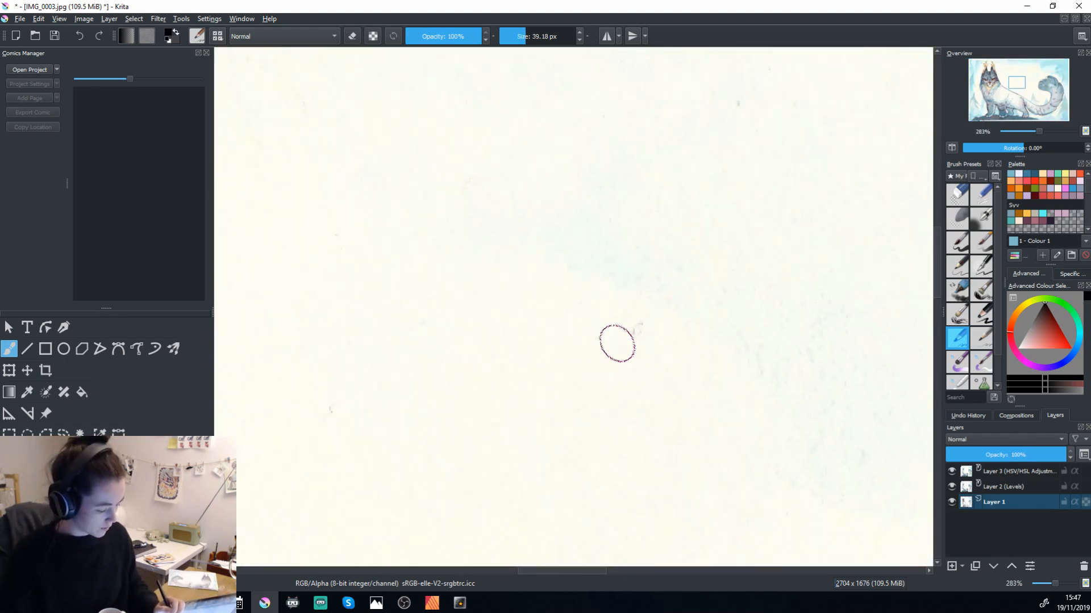
left_click_drag(608, 352, 577, 365, "shift")
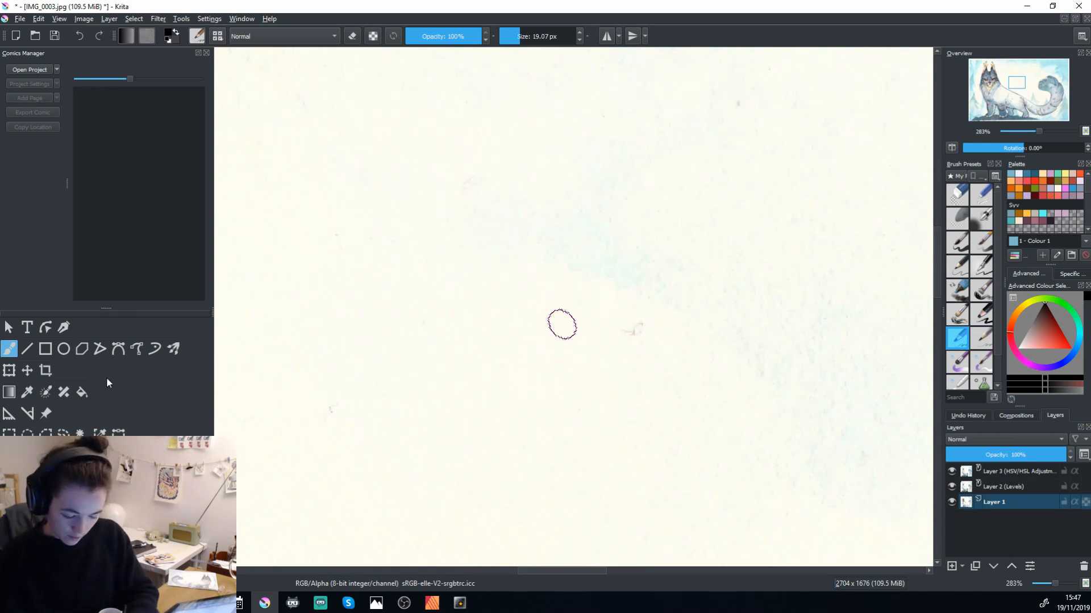
left_click(46, 391)
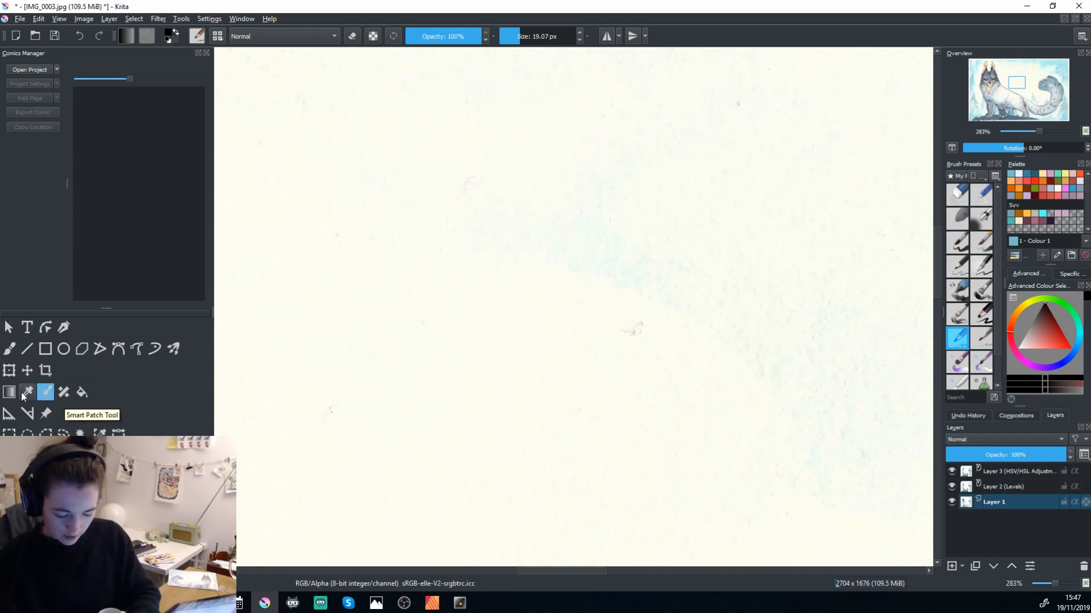
left_click(64, 392)
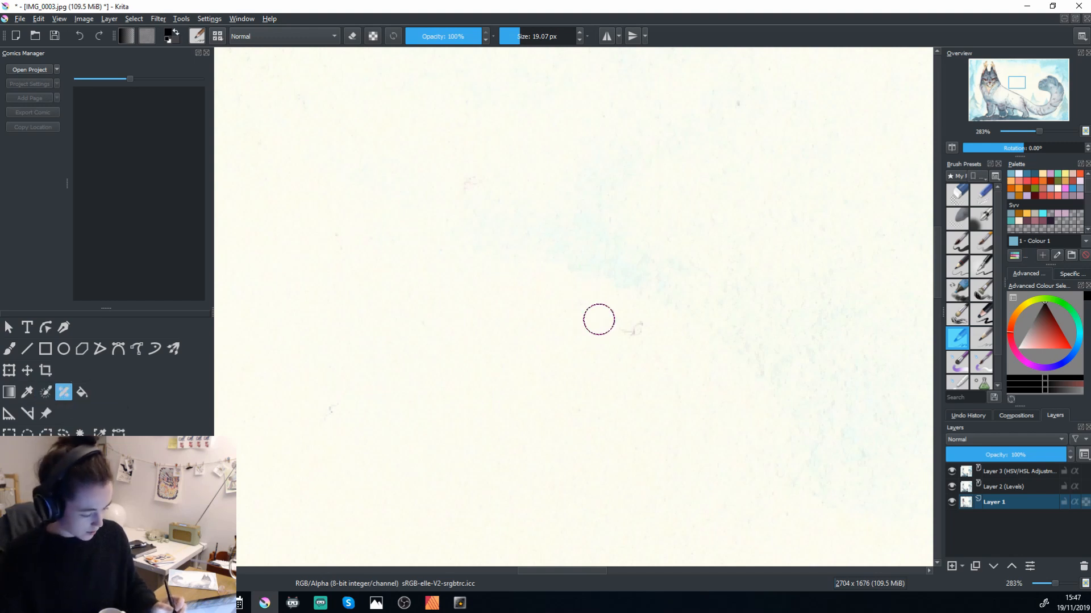
left_click(635, 333)
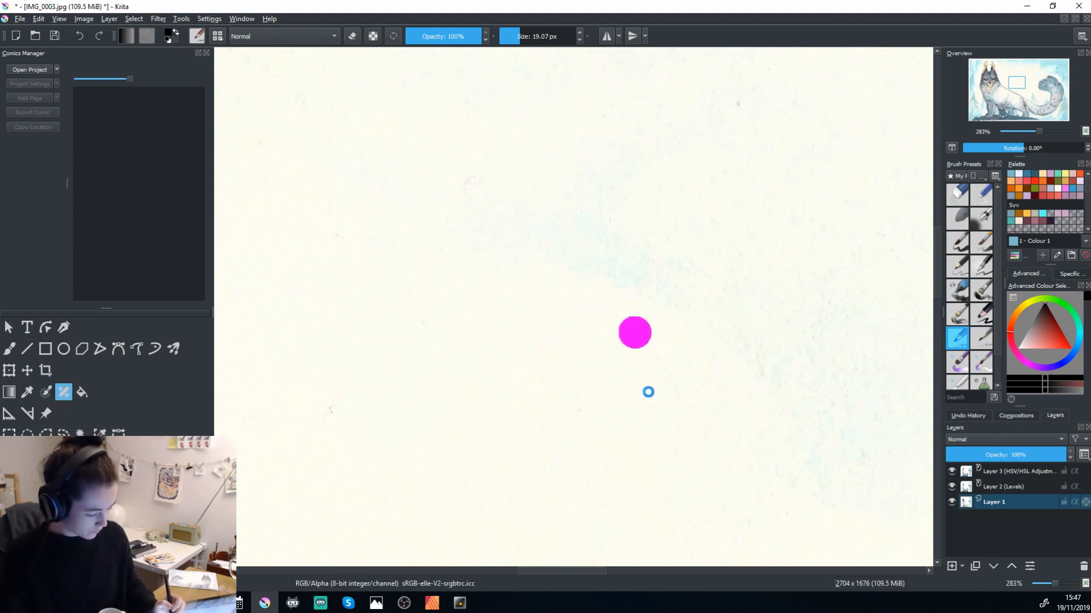
Patch the remaining small specks in the pale background between the cat's head and its raised tail.
key("minus")
key("minus")
left_click_drag(586, 401, 539, 521)
left_click(608, 327)
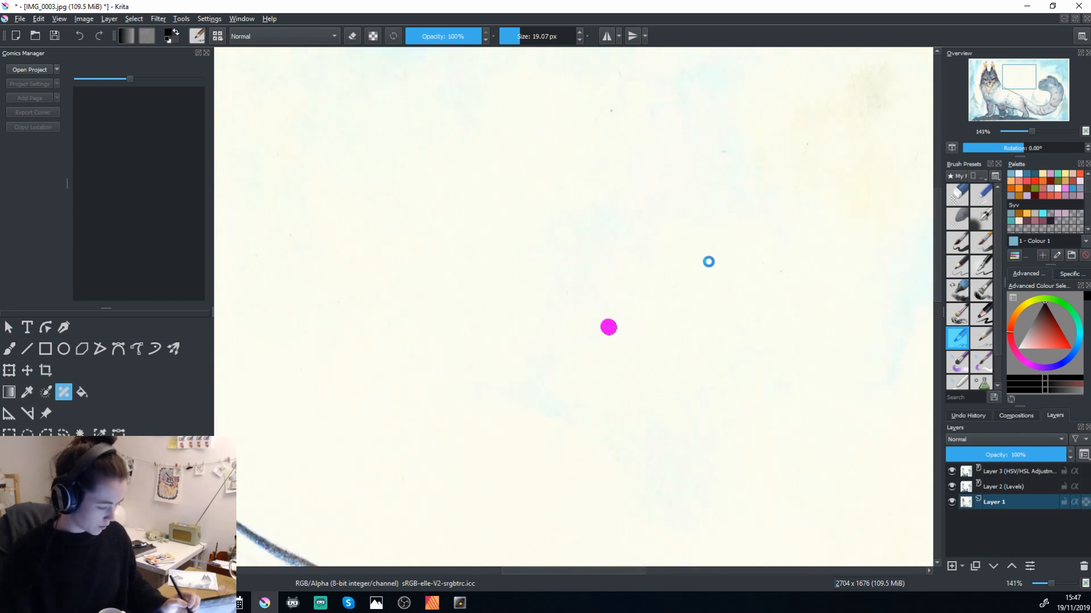
scroll(696, 352, "up", 3)
left_click(605, 268)
left_click(714, 308)
left_click(798, 302)
left_click(608, 232)
Patch the specks in the background between the cat's ears and beside the horn tips.
left_click_drag(407, 409, 771, 337)
mouse_move(449, 288)
left_mouse_down()
mouse_move(718, 360)
mouse_move(714, 388)
left_mouse_up()
left_click(552, 305)
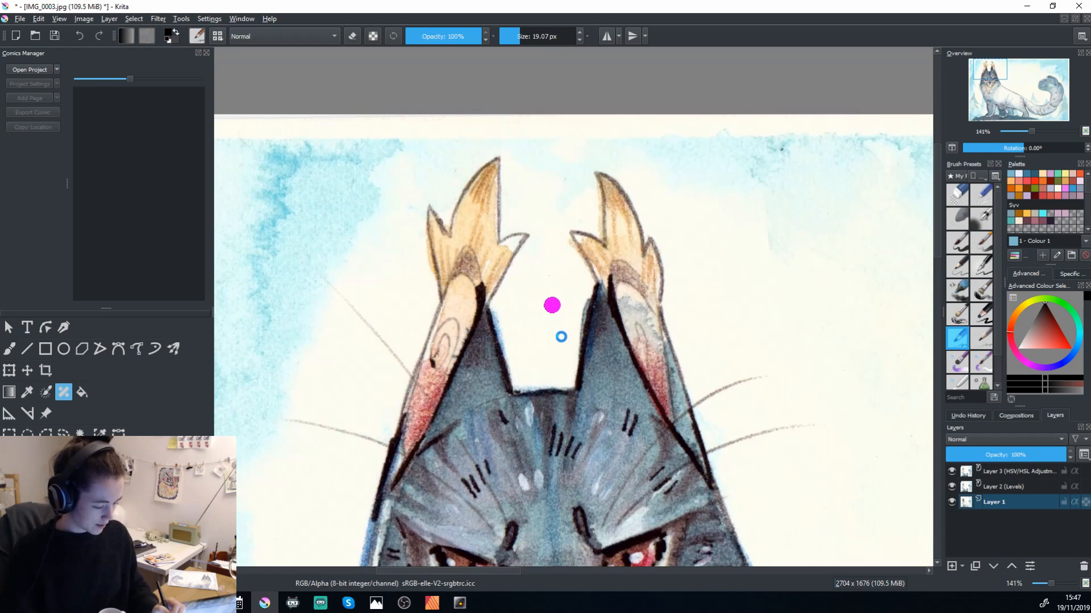
left_click(551, 275)
left_click(562, 183)
left_click(455, 169)
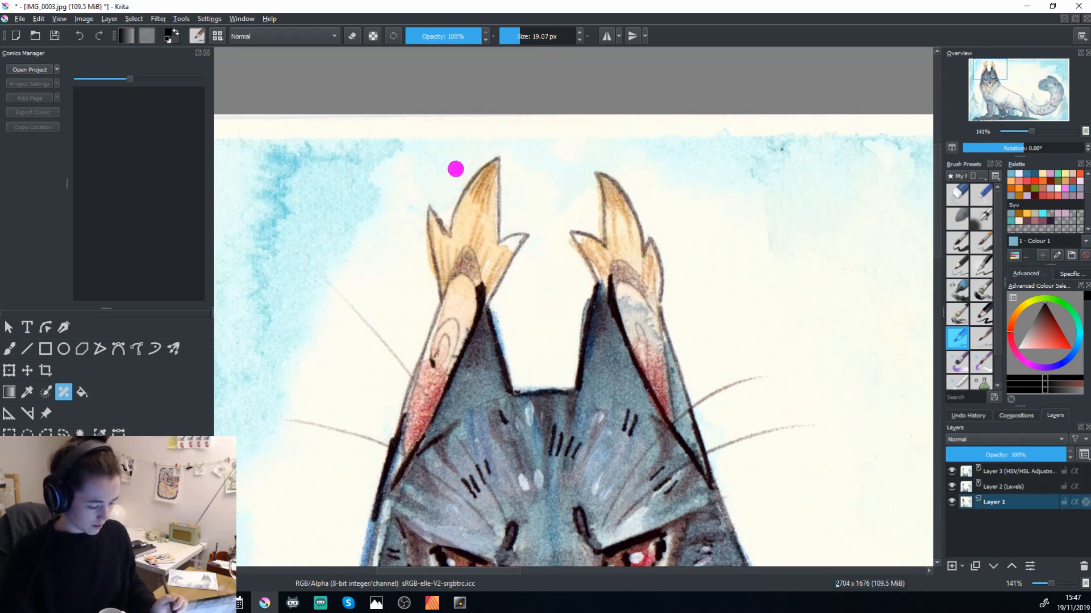
Patch the specks in the background along the lower left part of the painting.
scroll(668, 441, "down", 5)
left_click_drag(665, 433, 716, 371)
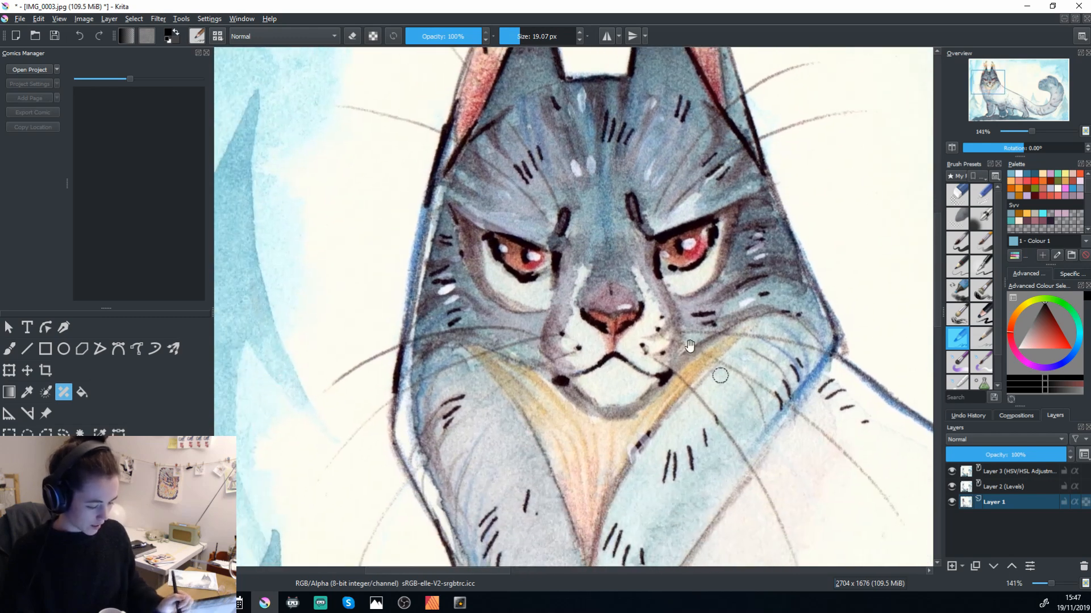
left_click_drag(546, 426, 608, 192)
left_click_drag(702, 335, 653, 524)
mouse_move(738, 310)
left_mouse_down()
mouse_move(580, 365)
mouse_move(864, 243)
mouse_move(847, 218)
left_mouse_up()
scroll(710, 426, "down", 8)
left_click(427, 300)
mouse_move(799, 410)
left_mouse_down()
mouse_move(765, 400)
mouse_move(740, 411)
left_mouse_up()
left_click(382, 305)
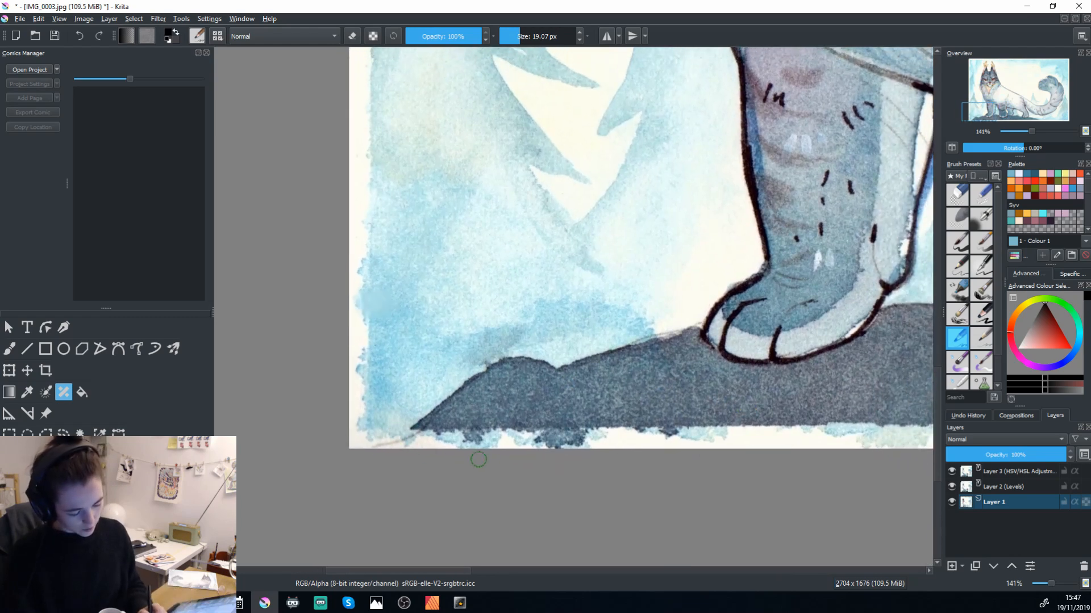
Inspect the painting's lower edge, lower right corner and the background around the raised tail for remaining specks.
left_click_drag(746, 443, 694, 426)
left_click_drag(884, 398, 619, 446)
left_click_drag(856, 378, 446, 384)
left_click_drag(887, 356, 690, 488)
left_click_drag(801, 398, 537, 396)
left_click_drag(869, 429, 638, 415)
left_click_drag(896, 407, 557, 436)
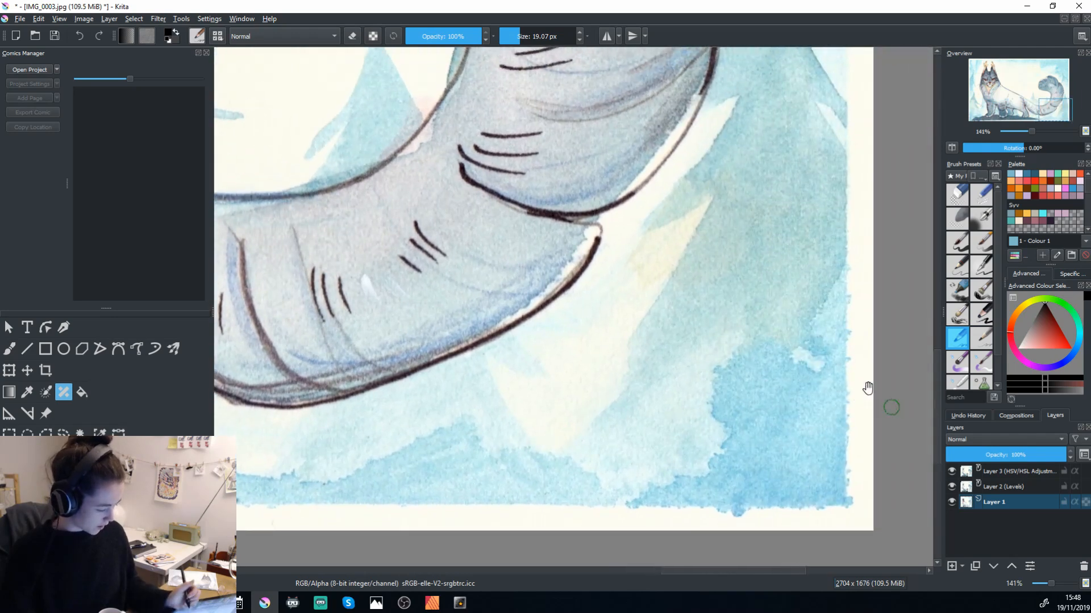
left_click_drag(883, 304, 816, 382)
left_click_drag(611, 187, 945, 444)
left_click_drag(635, 349, 881, 461)
mouse_move(608, 326)
left_mouse_down()
mouse_move(738, 509)
mouse_move(498, 494)
left_mouse_up()
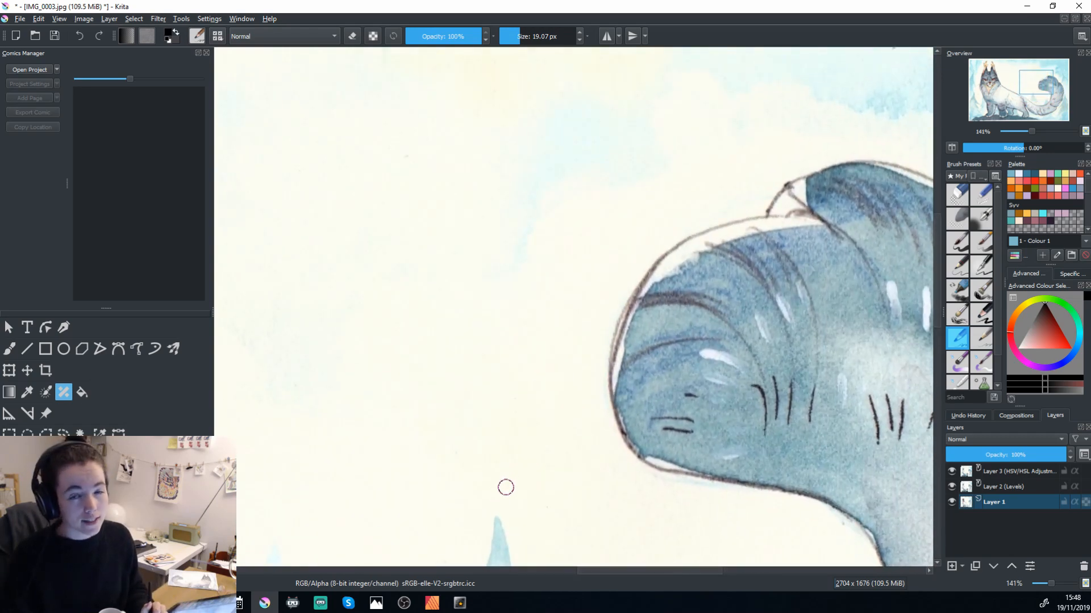
Group the painting layer together with the Levels and HSV/HSL adjustment filter layers.
left_click(989, 473)
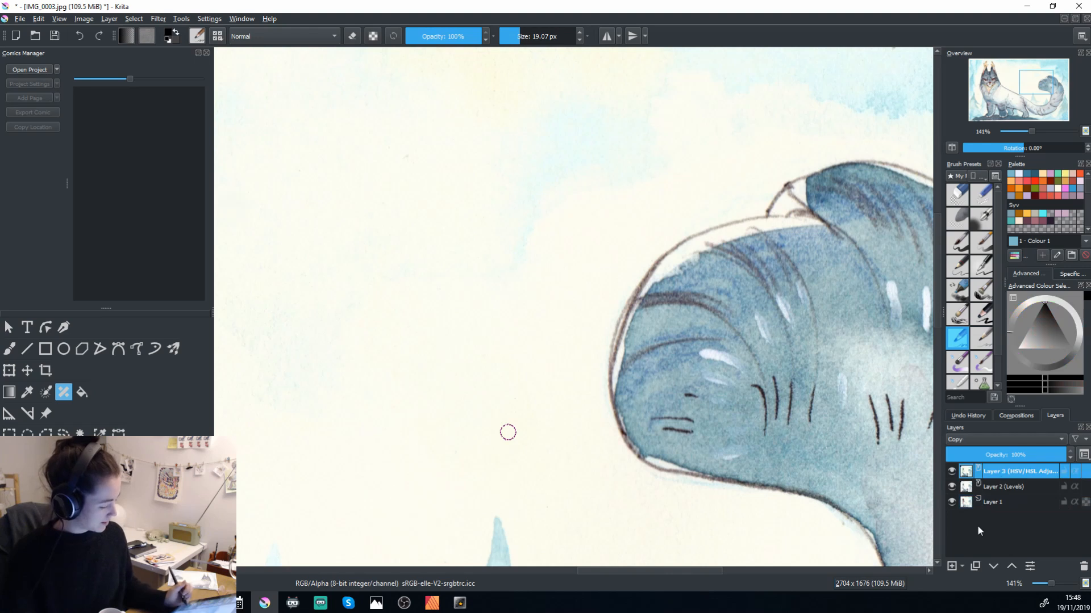
left_click(962, 568)
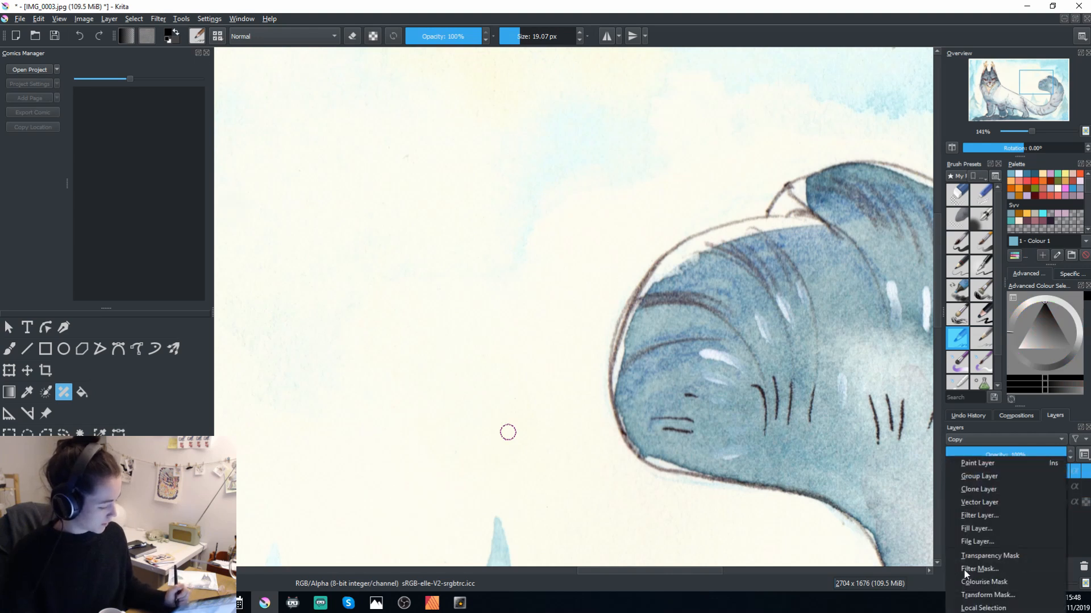
left_click(1058, 453)
left_click(1016, 507, "shift")
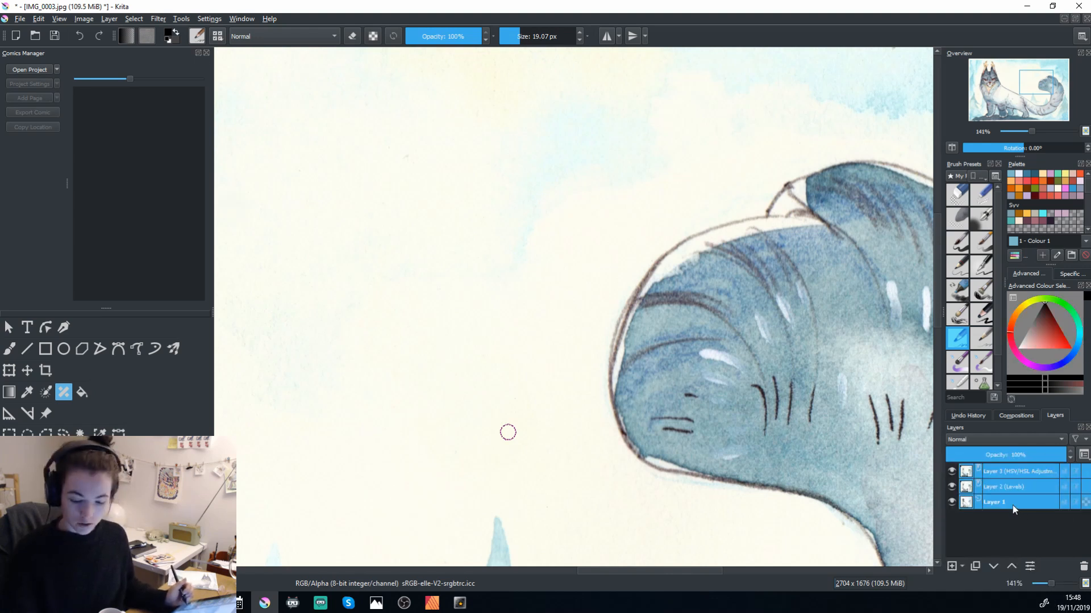
key("ctrl+e")
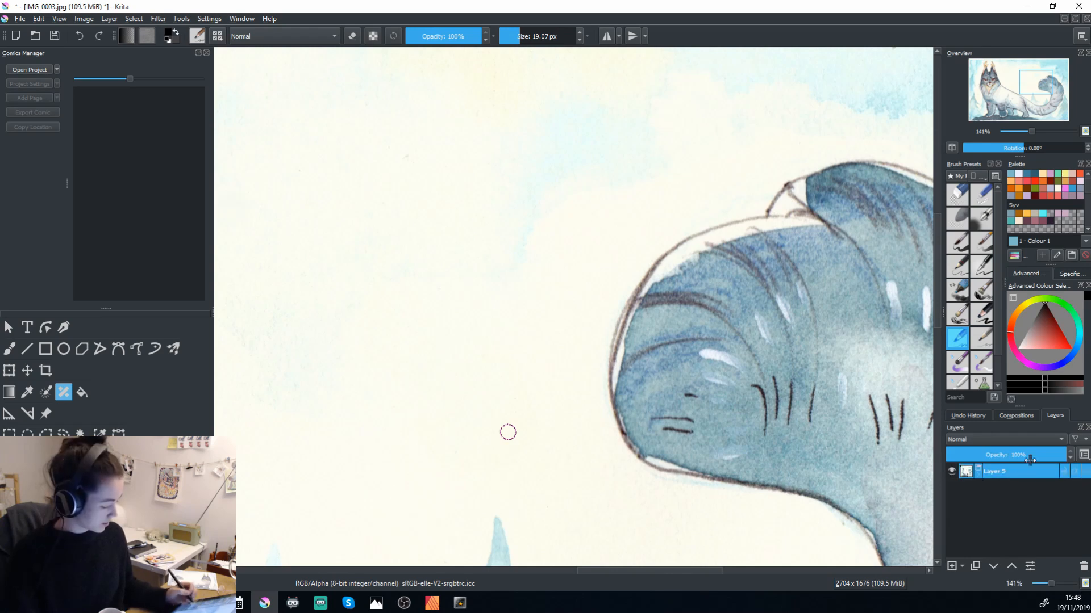
Duplicate the layer group, flatten the copy into a single layer and hide the original group.
right_click(1005, 475)
left_click(994, 348)
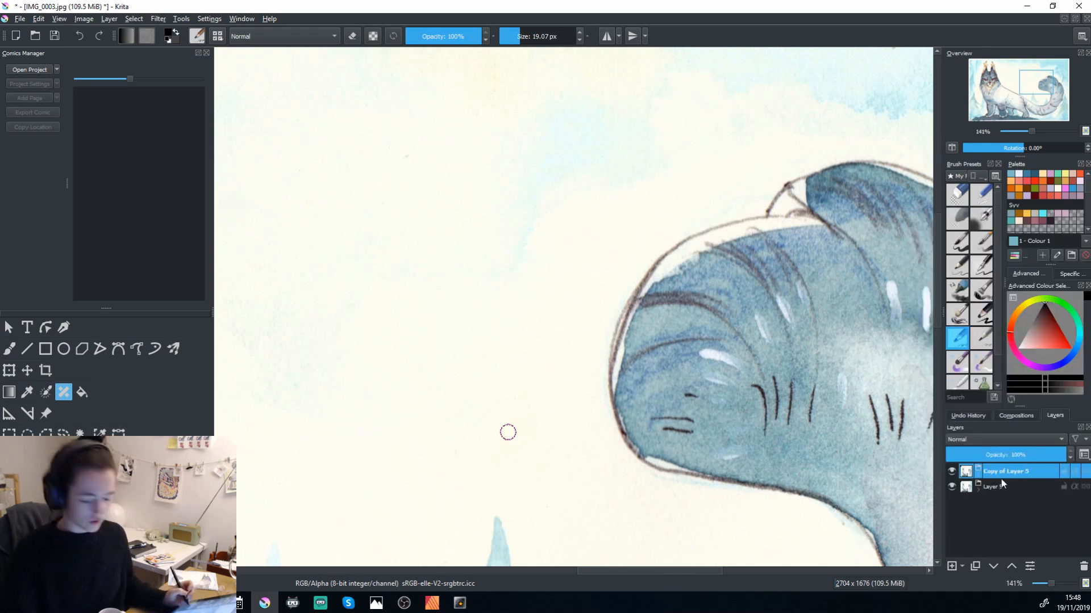
key("ctrl+e")
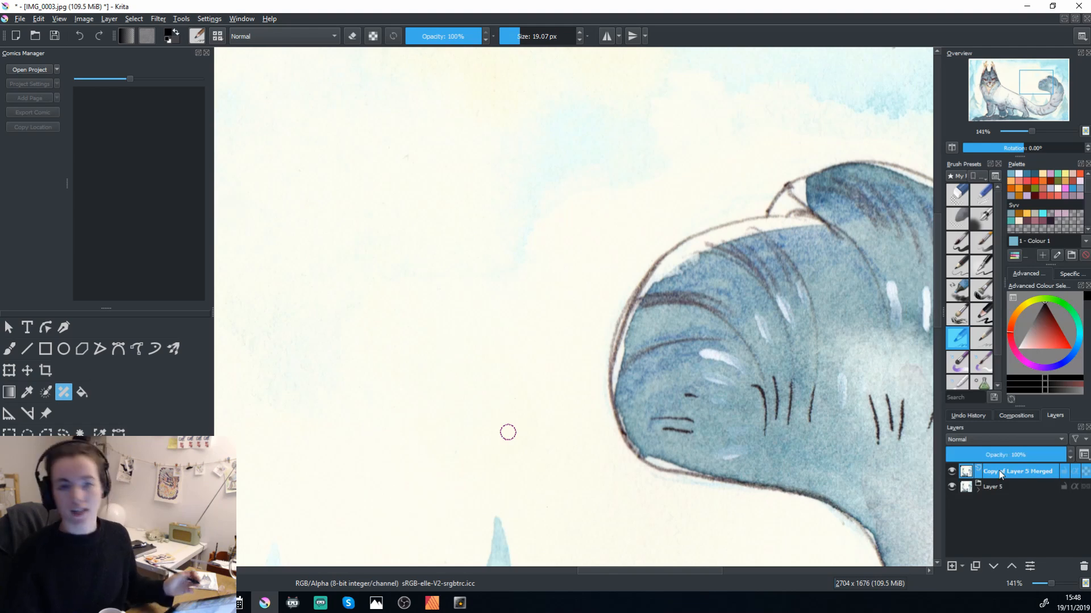
mouse_move(999, 472)
left_click(952, 487)
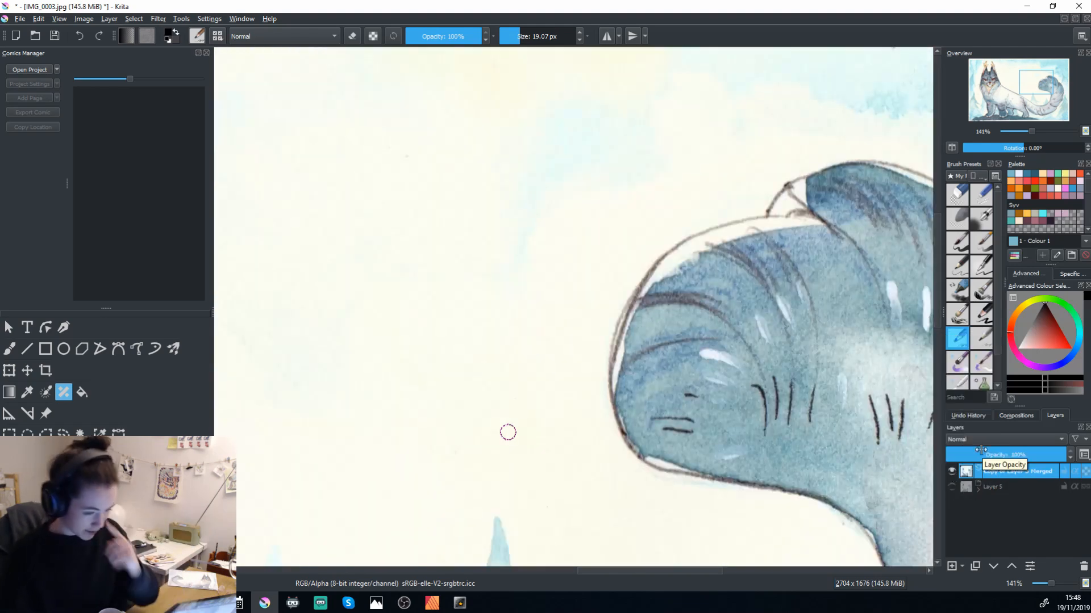
Apply the Sharpen enhancement filter to the flattened copy of the painting.
left_click(157, 19)
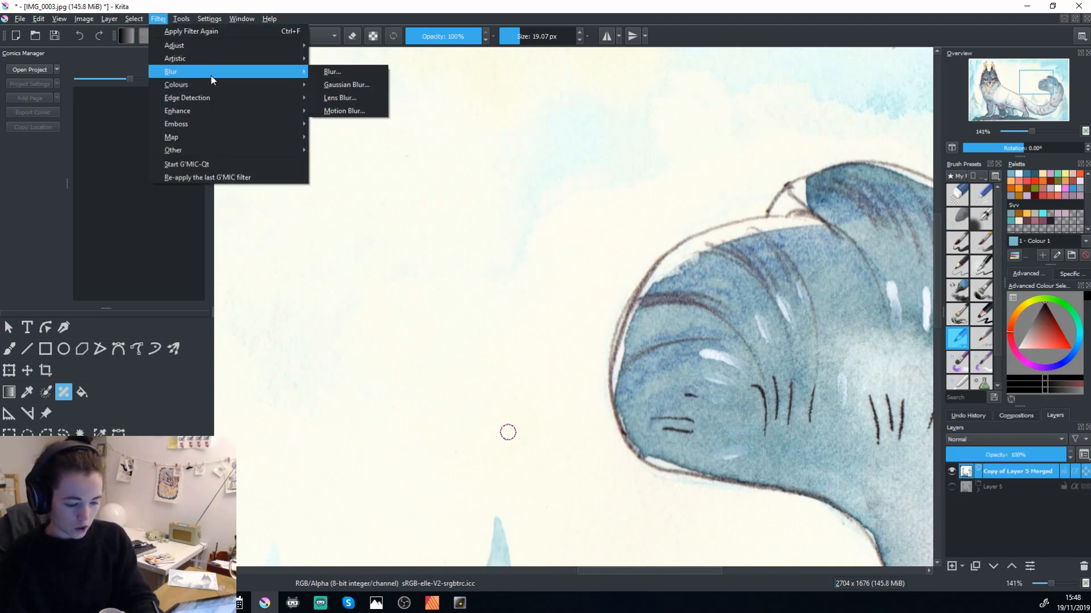
mouse_move(250, 114)
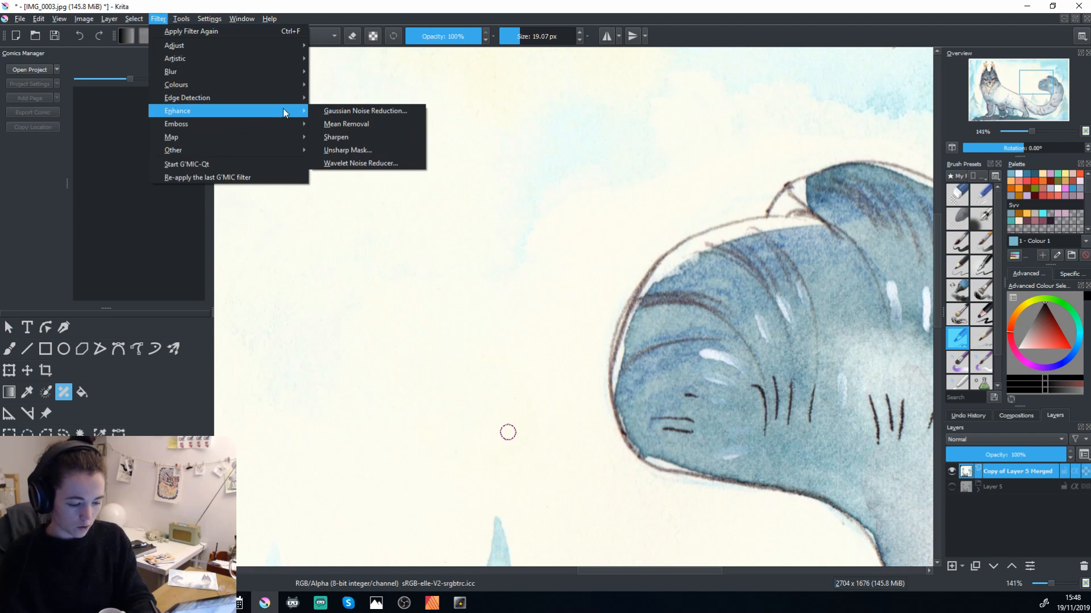
left_click(401, 137)
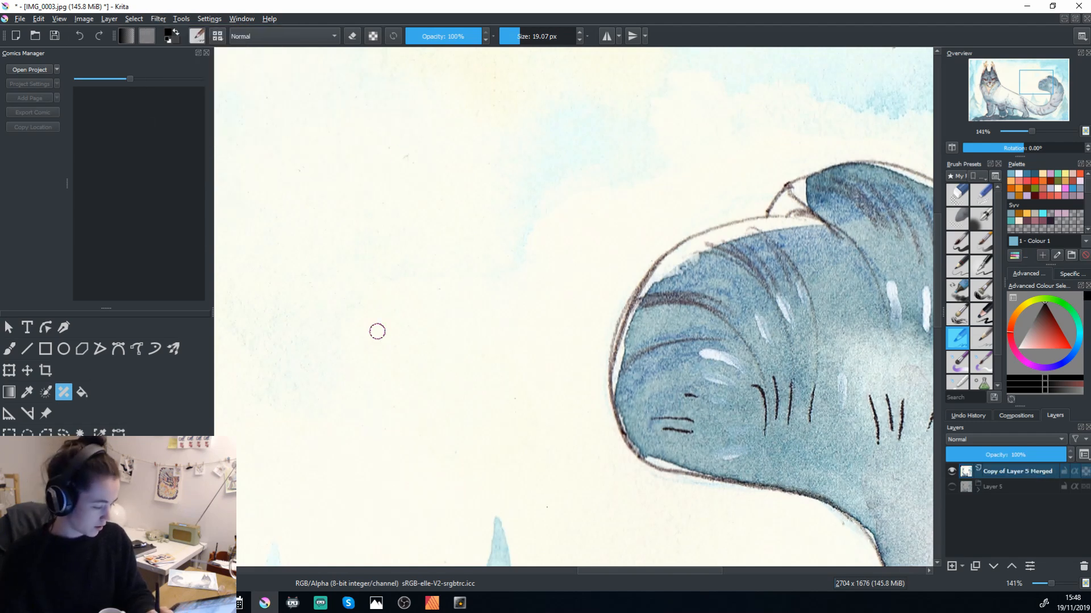
key("minus")
key("minus")
key("minus")
key("minus")
key("minus")
key("minus")
left_click_drag(543, 360, 565, 398)
key("plus")
key("plus")
key("plus")
key("plus")
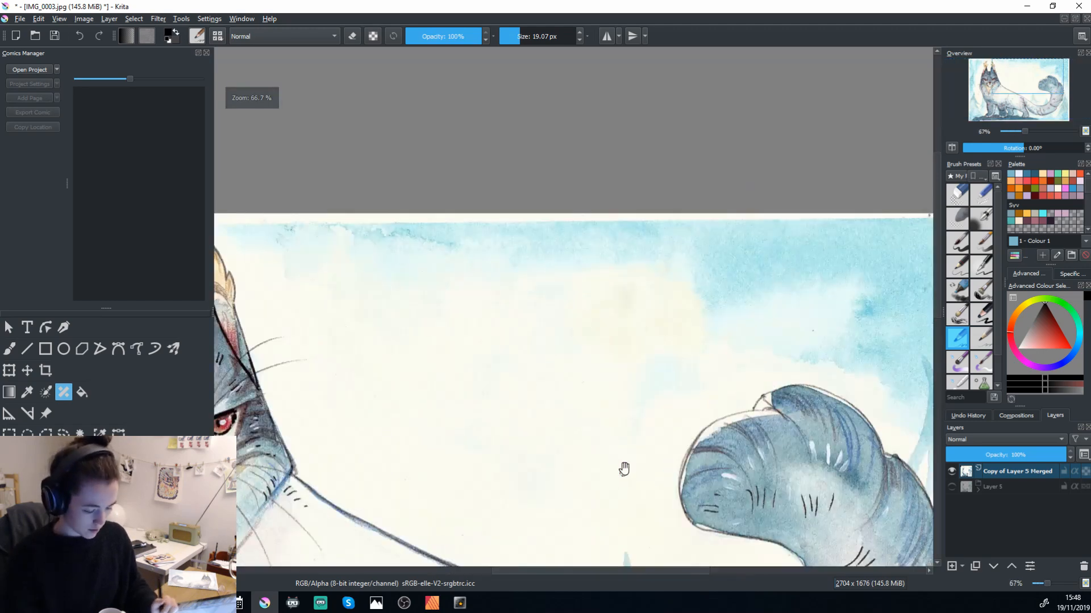
left_click_drag(623, 471, 840, 360)
Try the Mean Removal filter on the flattened copy and undo it.
left_click(216, 22)
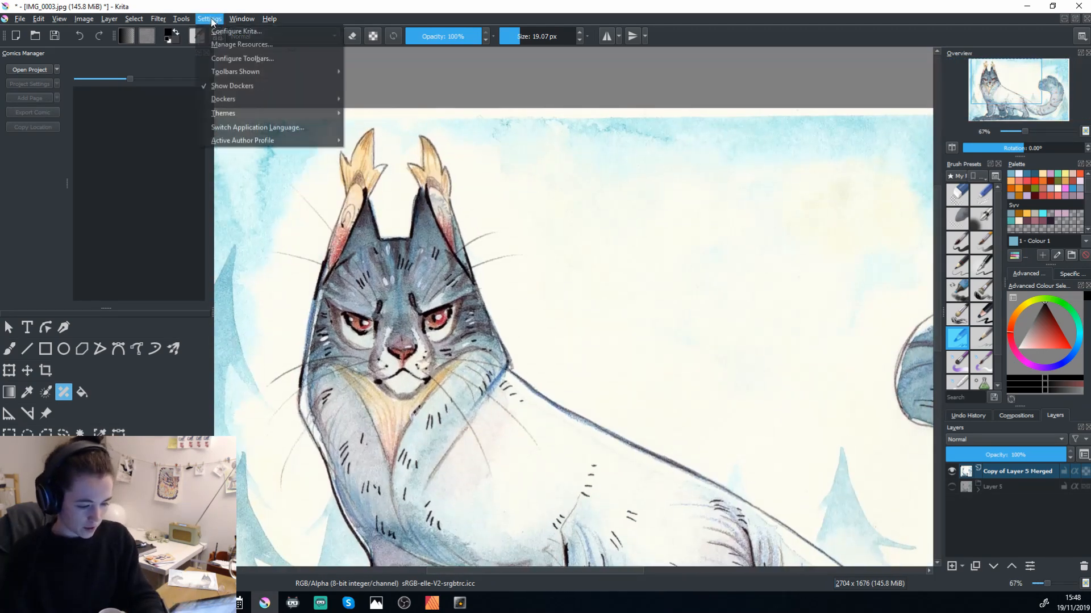
mouse_move(158, 19)
mouse_move(203, 110)
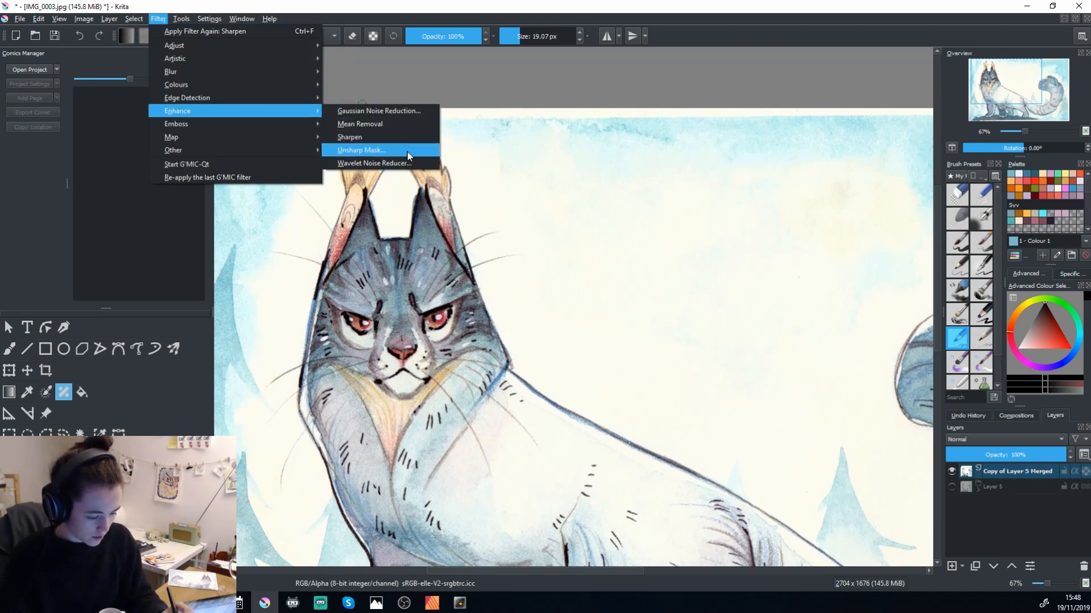
left_click(412, 122)
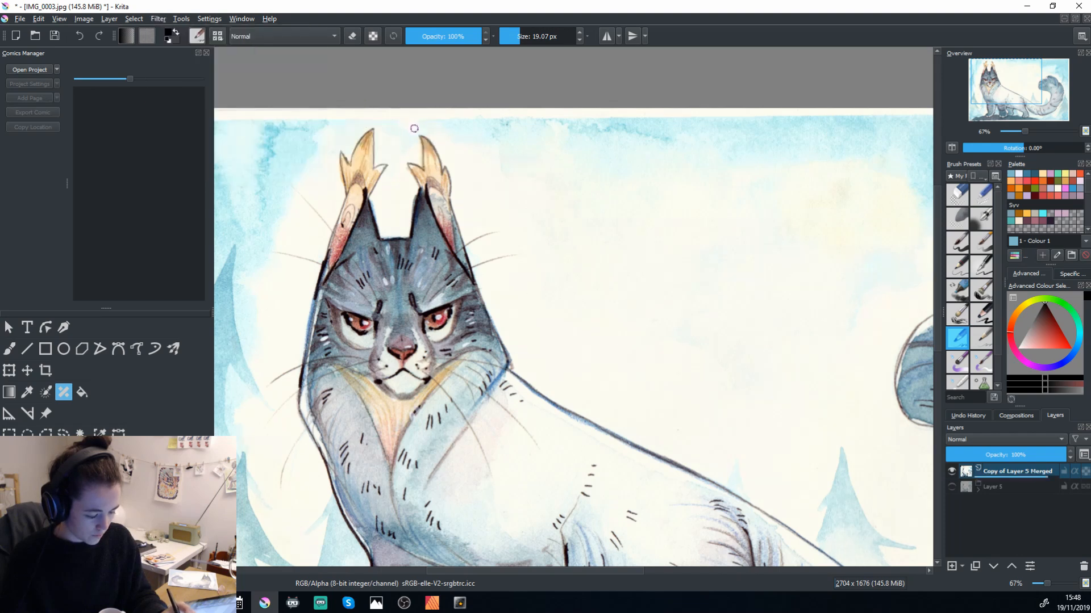
key("ctrl+z")
Start an Unsharp Mask filter on the flattened copy and try a radius of 7.00 with the preview.
left_click(158, 19)
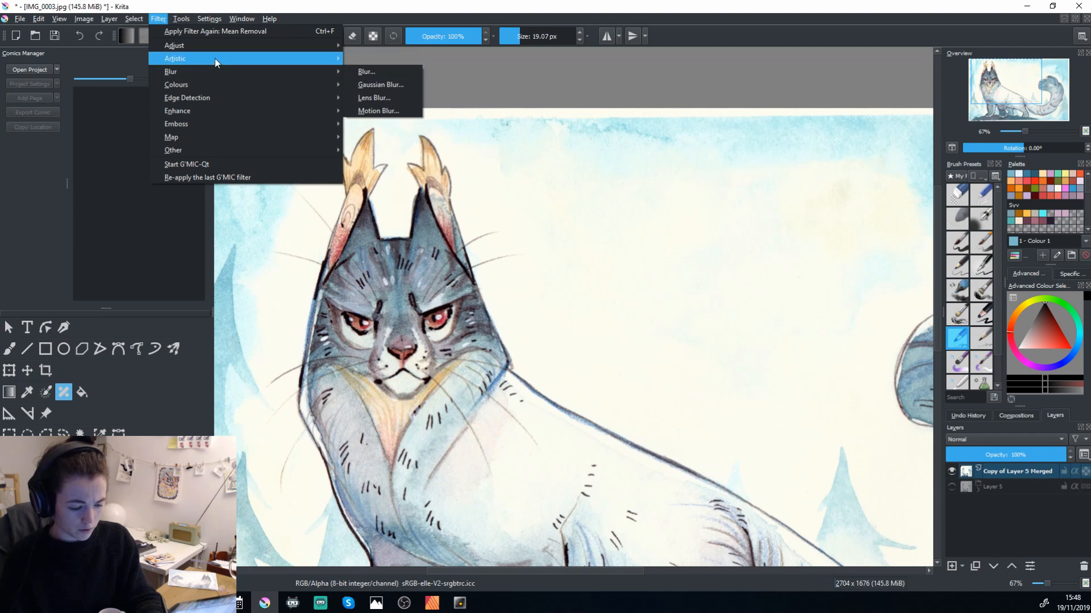
mouse_move(214, 117)
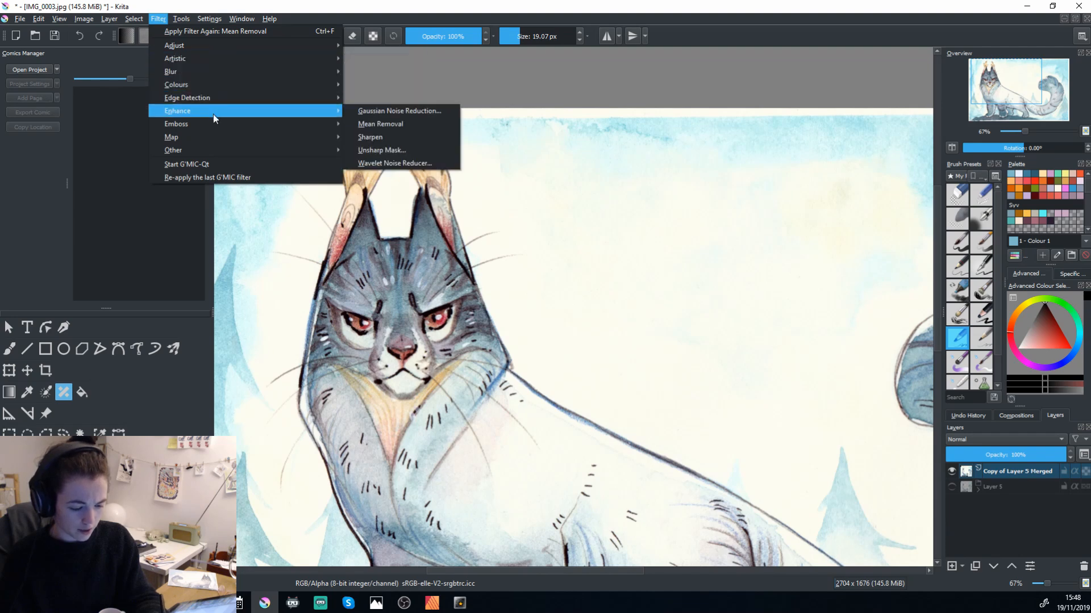
left_click(419, 155)
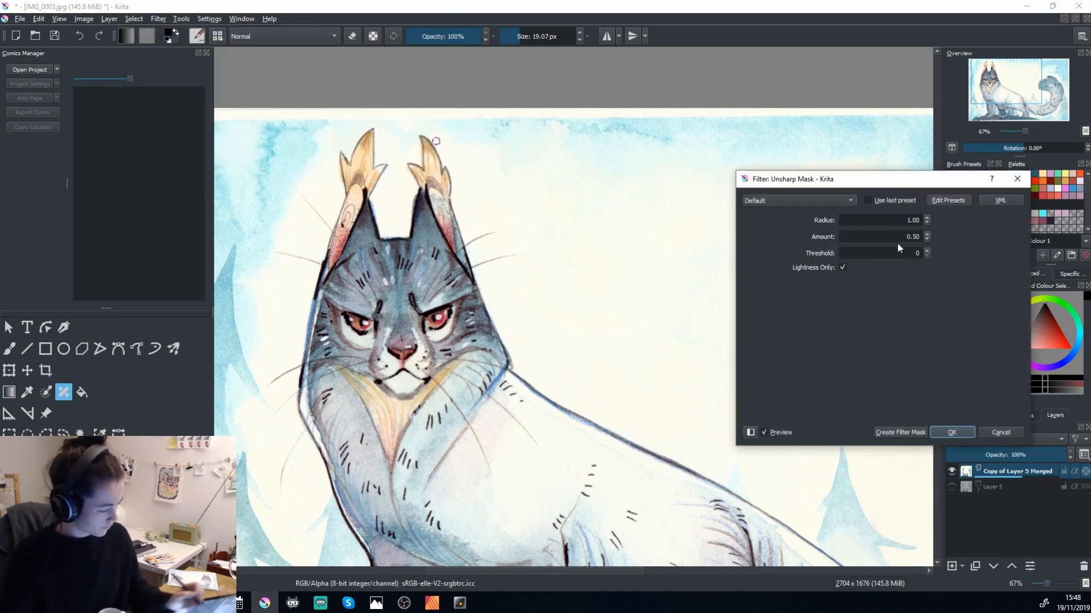
left_click(926, 219)
left_click(926, 219)
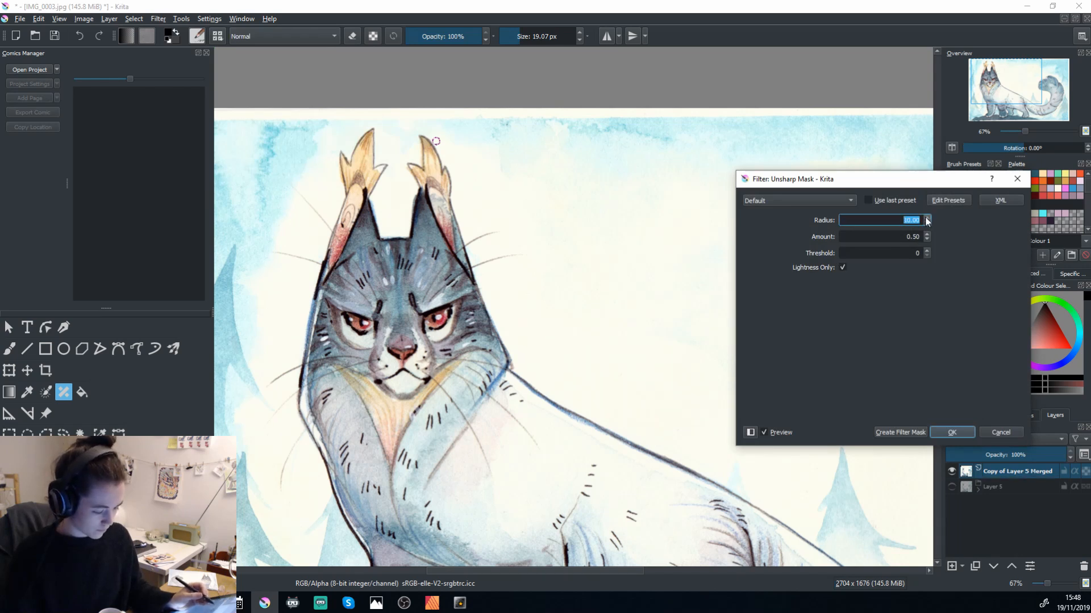
left_click(926, 224)
left_click(927, 225)
left_click(927, 225)
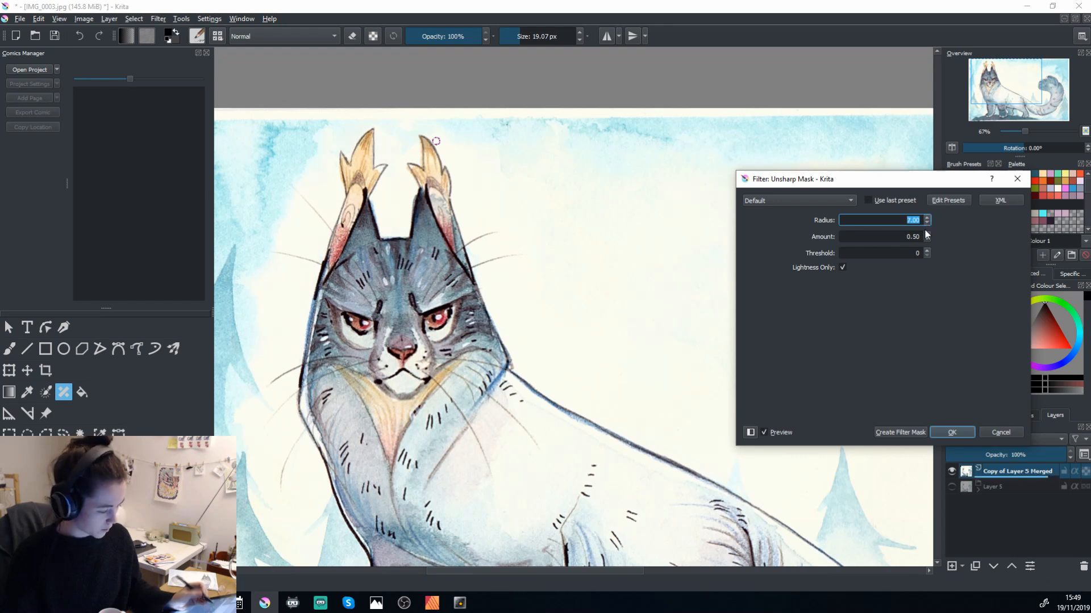
left_click(763, 432)
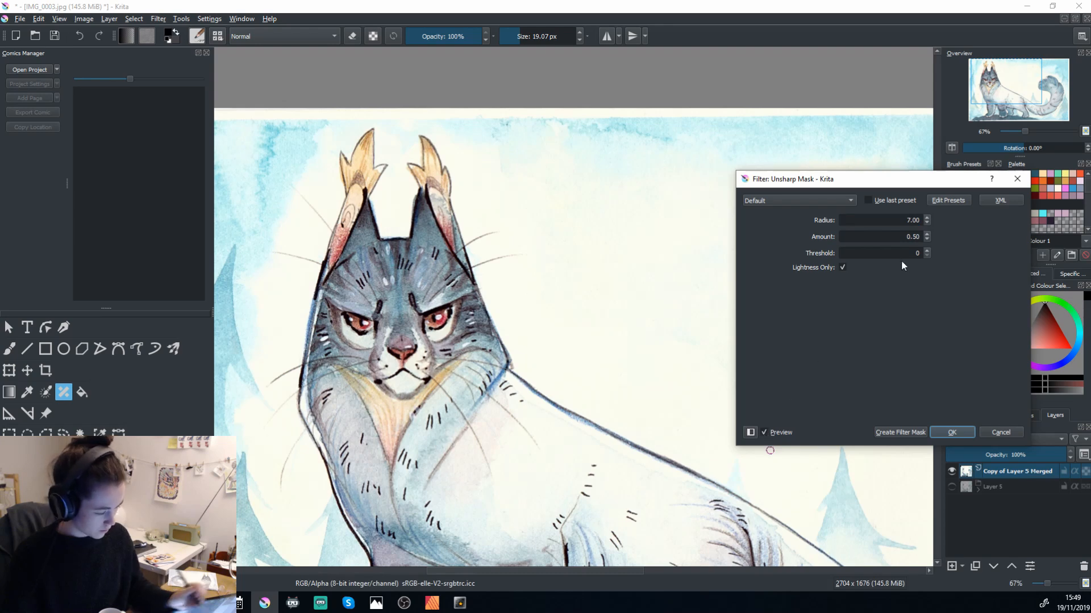
Set the Unsharp Mask radius to 4.00, compare the preview with the original and apply the filter.
left_click(926, 223)
left_click(925, 223)
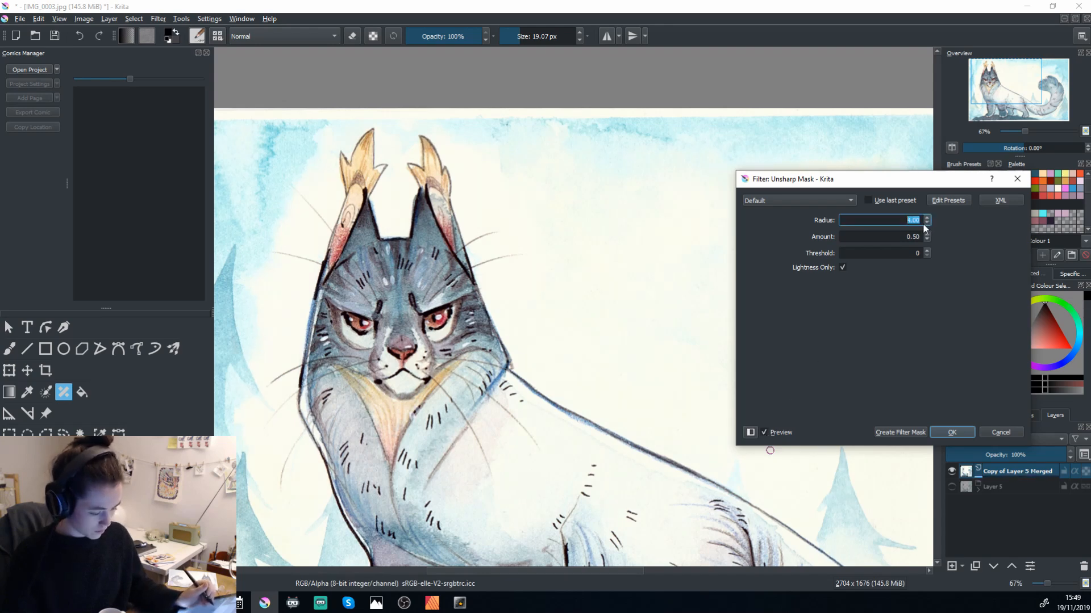
left_click(763, 433)
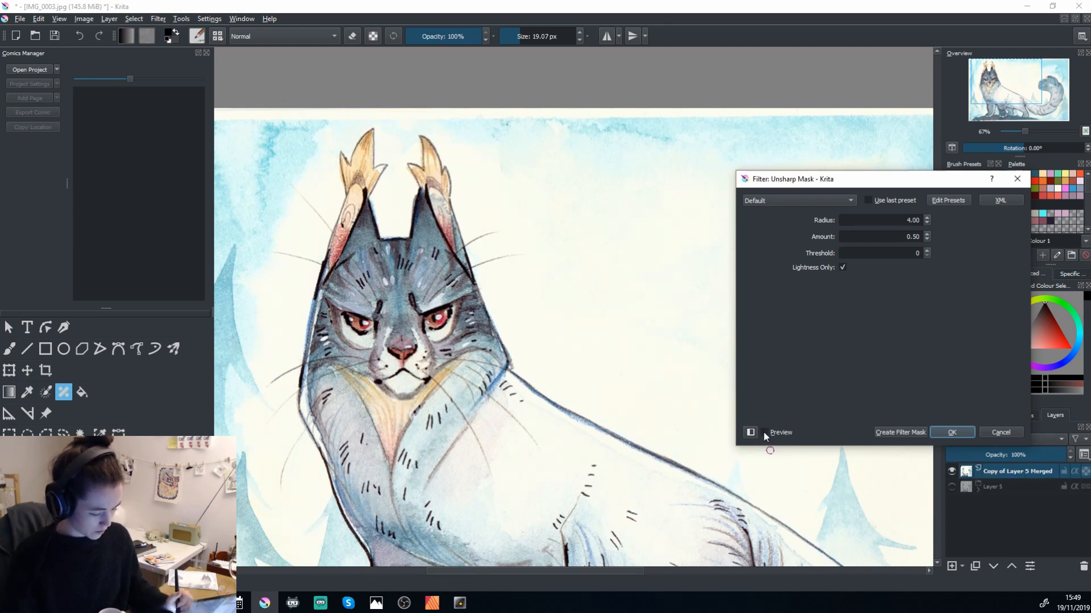
left_click(764, 432)
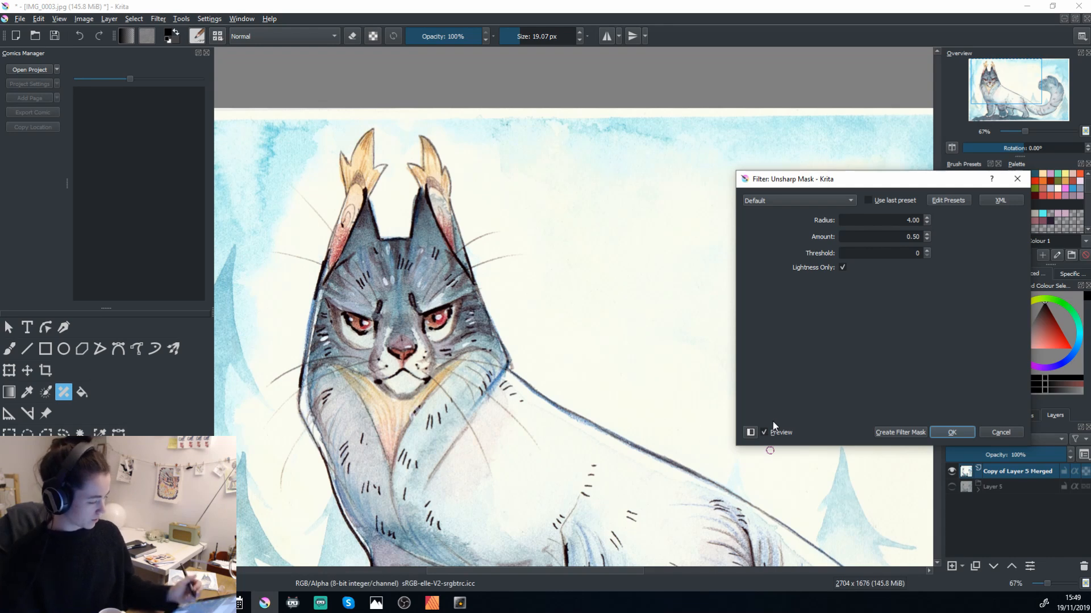
left_click(959, 436)
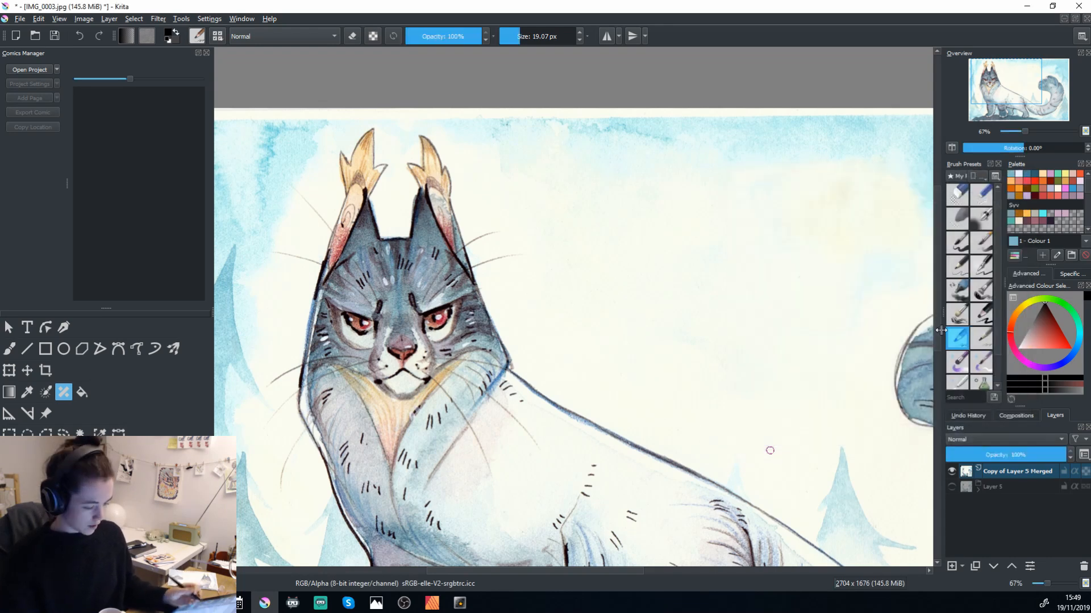
Switch to the brush, sample the off-white paper colour at the painting's upper left corner and adjust it slightly in the colour selector.
mouse_move(597, 469)
left_mouse_down()
mouse_move(665, 213)
mouse_move(655, 504)
left_mouse_up()
mouse_move(713, 394)
left_mouse_down()
mouse_move(723, 438)
mouse_move(800, 433)
left_mouse_up()
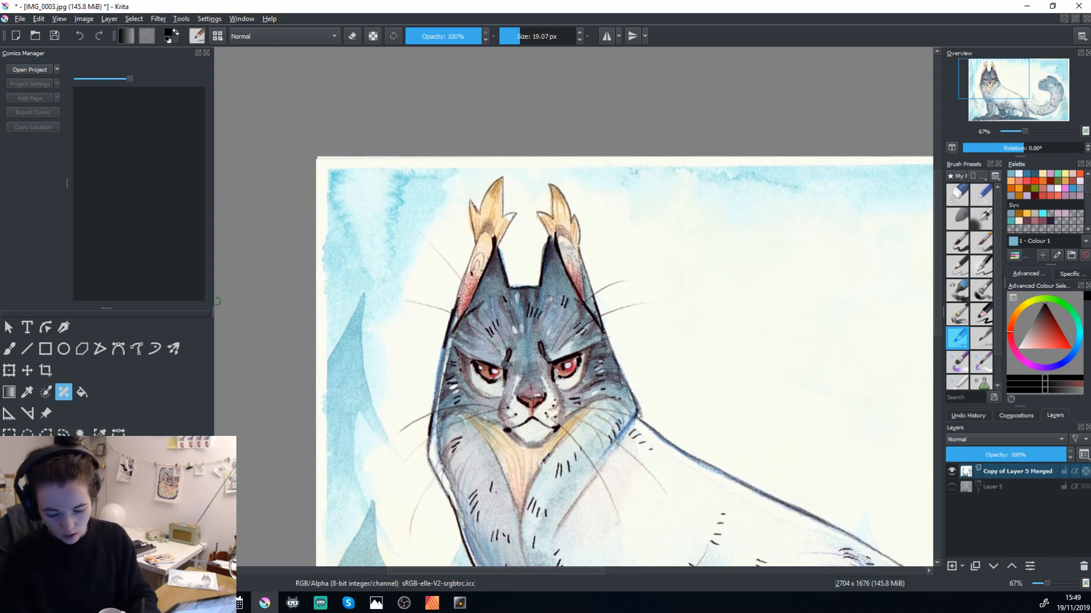
key("b")
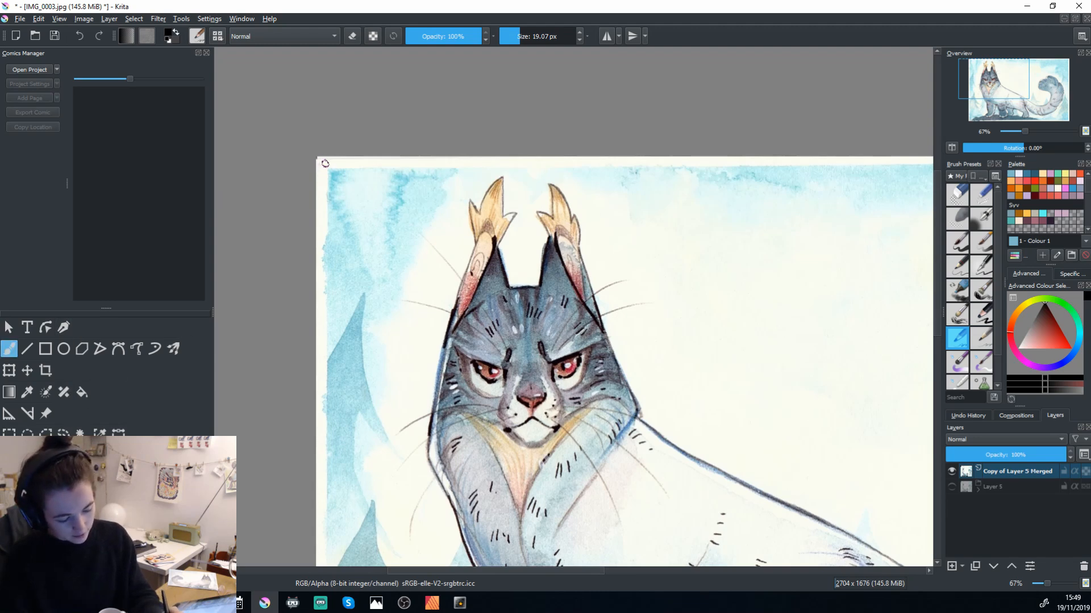
right_click(324, 164)
right_click(324, 169)
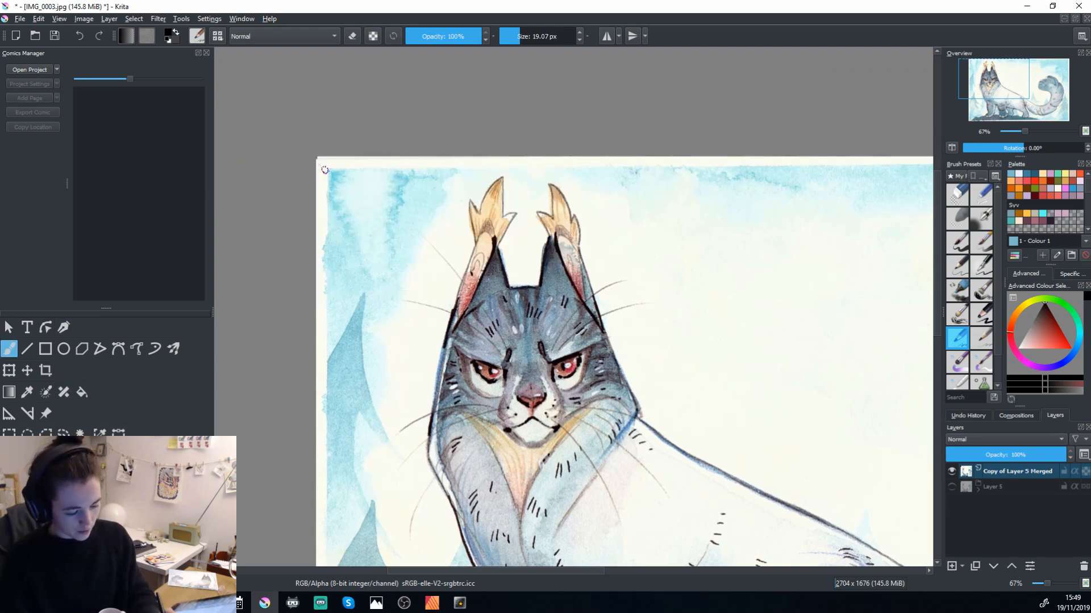
key("ctrl")
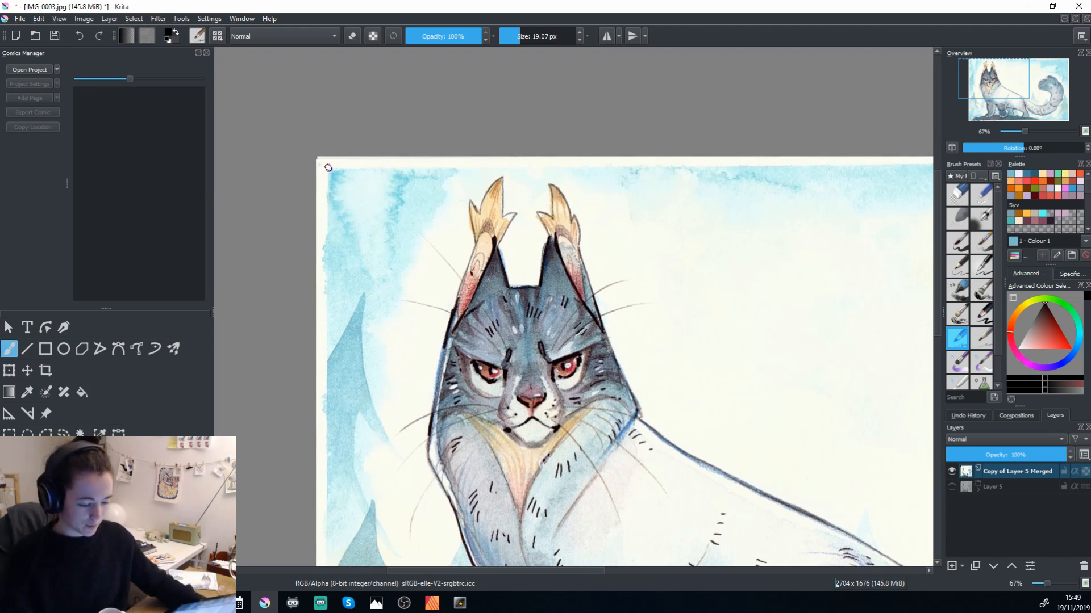
left_click(324, 170, "ctrl")
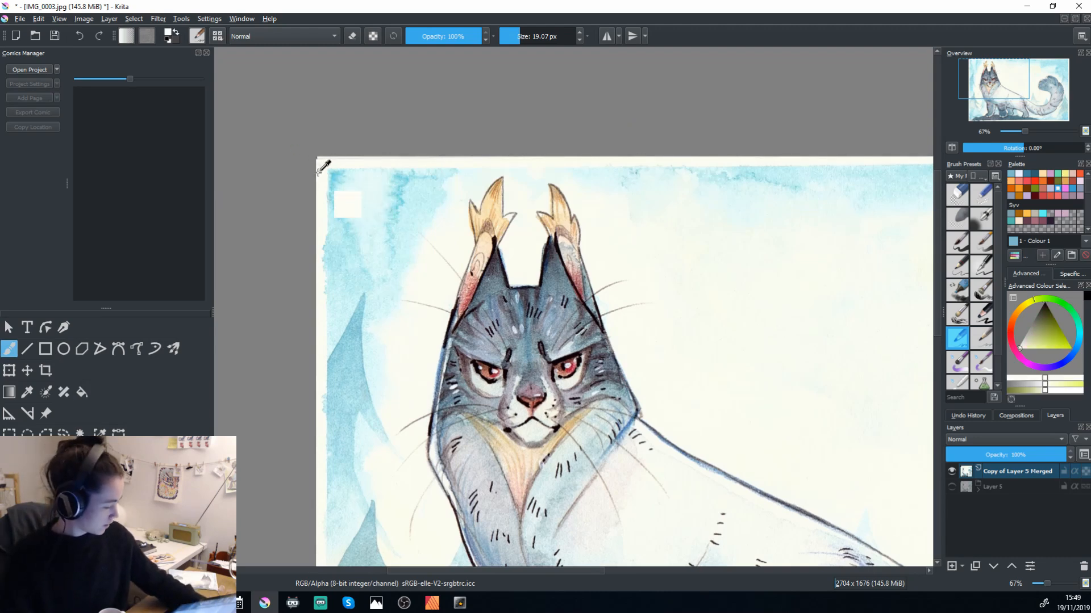
left_click_drag(1019, 352, 1017, 356)
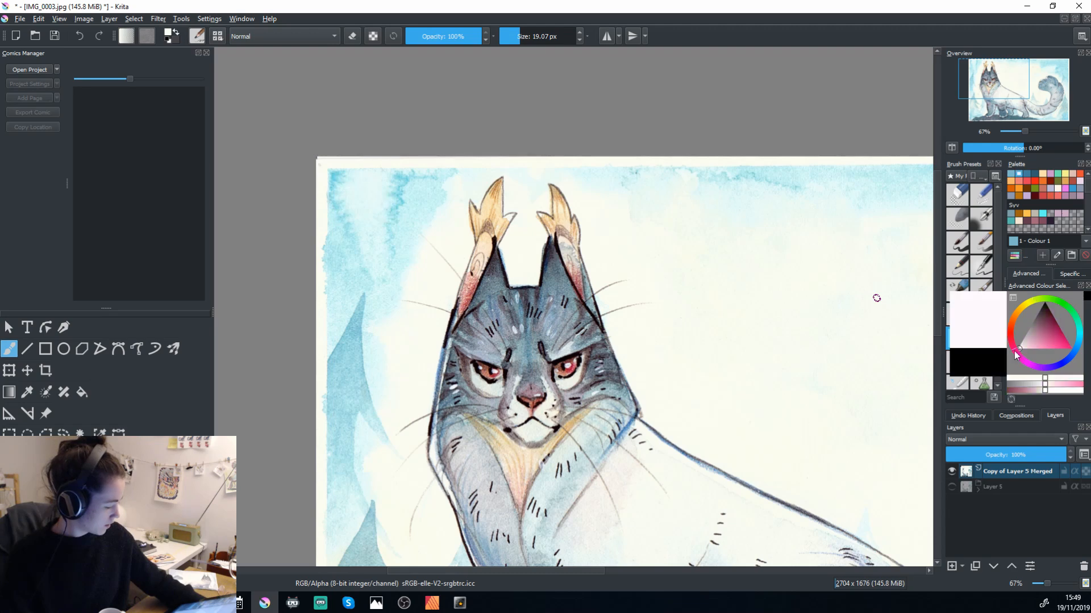
Add a new paint layer and brush a near-white patch onto the background above the cat's back at 89.29 px.
left_click(951, 566)
left_click_drag(702, 407, 553, 249)
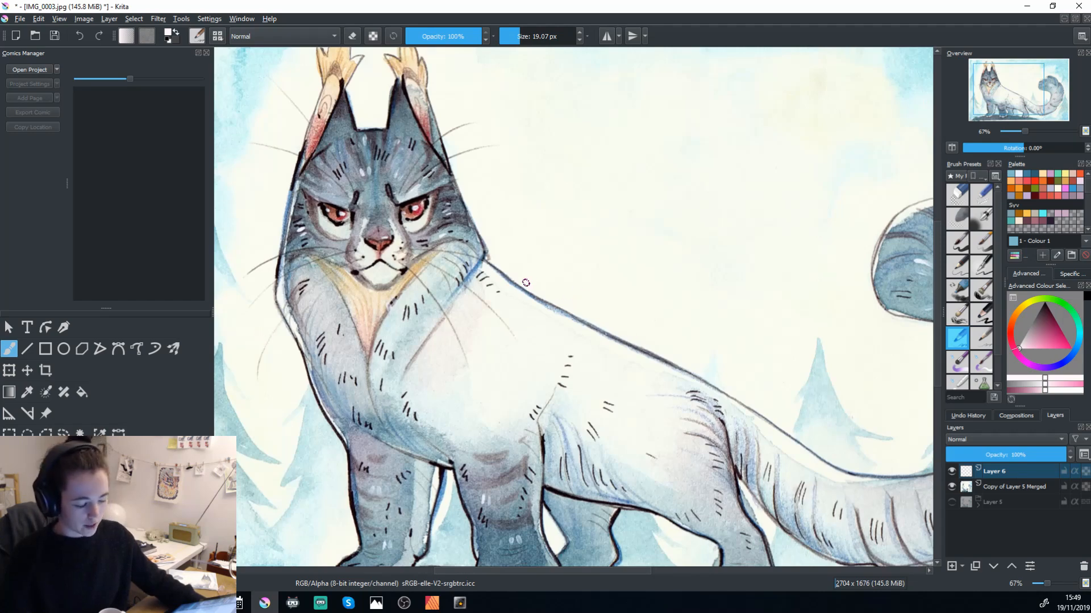
mouse_move(639, 300)
left_mouse_down()
mouse_move(747, 300)
mouse_move(674, 300)
left_mouse_up()
left_click_drag(695, 366, 692, 433)
mouse_move(582, 354)
left_mouse_down()
mouse_move(623, 327)
mouse_move(612, 361)
mouse_move(597, 353)
mouse_move(639, 346)
left_mouse_up()
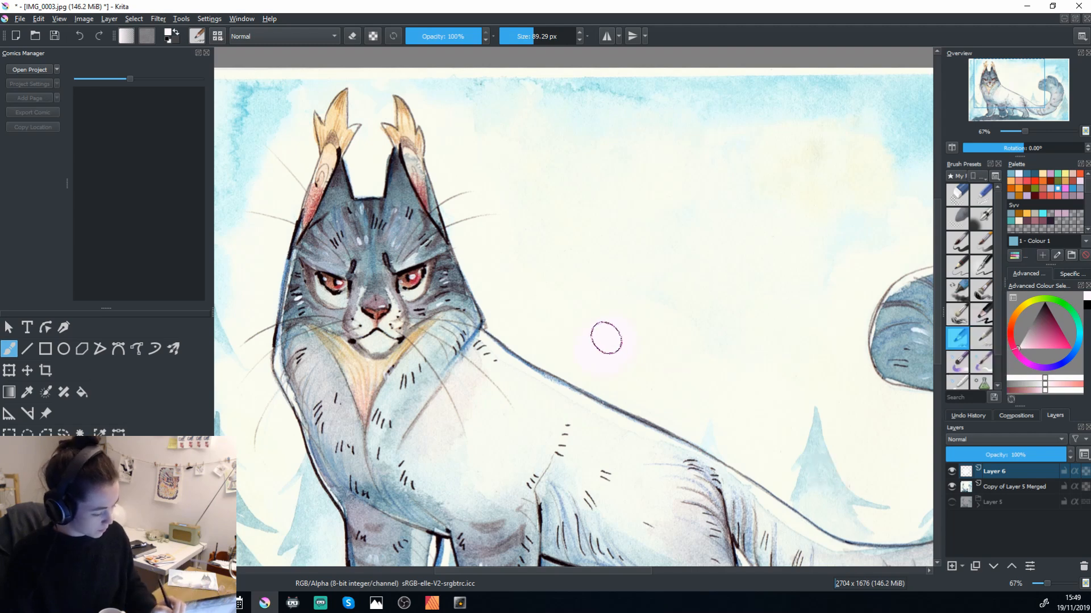
mouse_move(593, 348)
left_mouse_down()
mouse_move(589, 326)
mouse_move(619, 335)
left_mouse_up()
key("space")
mouse_move(733, 481)
left_mouse_down()
mouse_move(727, 389)
mouse_move(713, 478)
left_mouse_up()
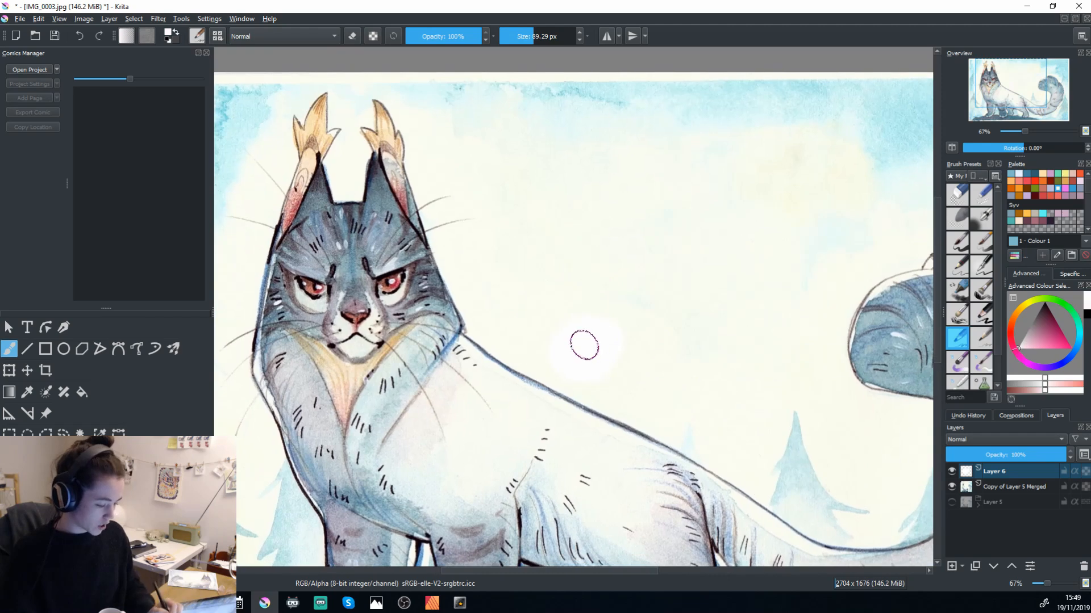
Select the flattened copy layer and examine the background around the white patch up close, comparing it with Layer 6 hidden and shown.
key("space")
mouse_move(763, 431)
left_mouse_down()
mouse_move(748, 348)
mouse_move(757, 348)
mouse_move(639, 470)
mouse_move(666, 428)
mouse_move(703, 421)
left_mouse_up()
key("ctrl+plus")
key("ctrl+plus")
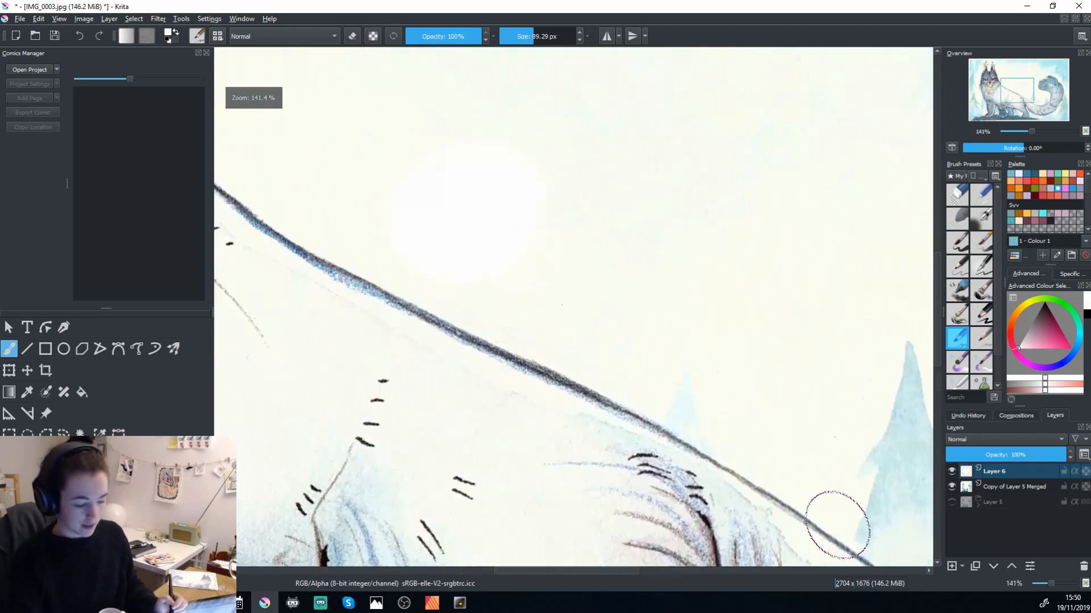
left_click_drag(623, 319, 740, 446)
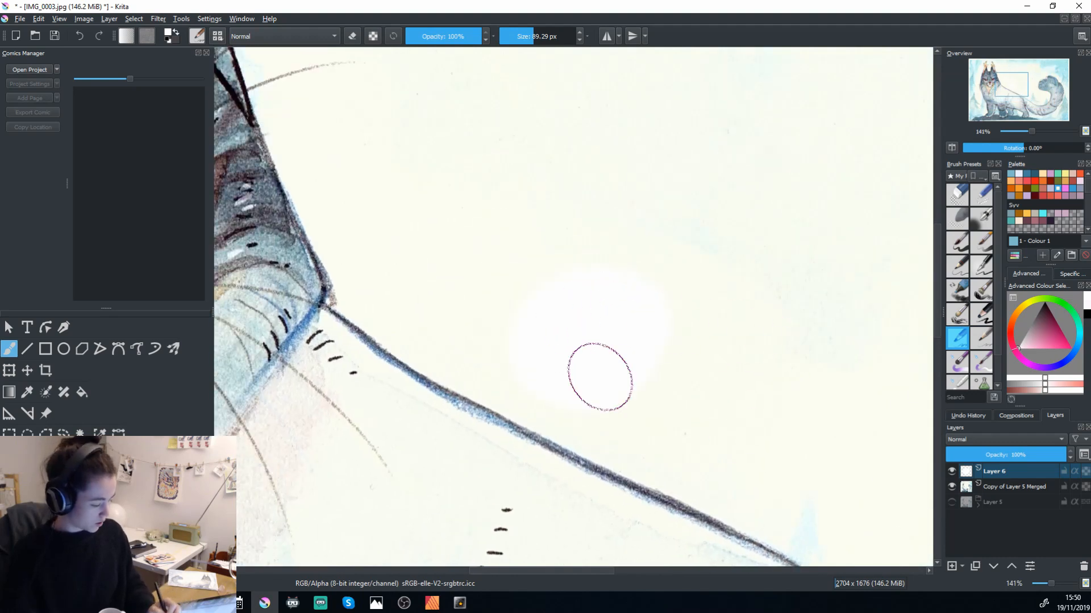
left_click(999, 492)
left_click(961, 566)
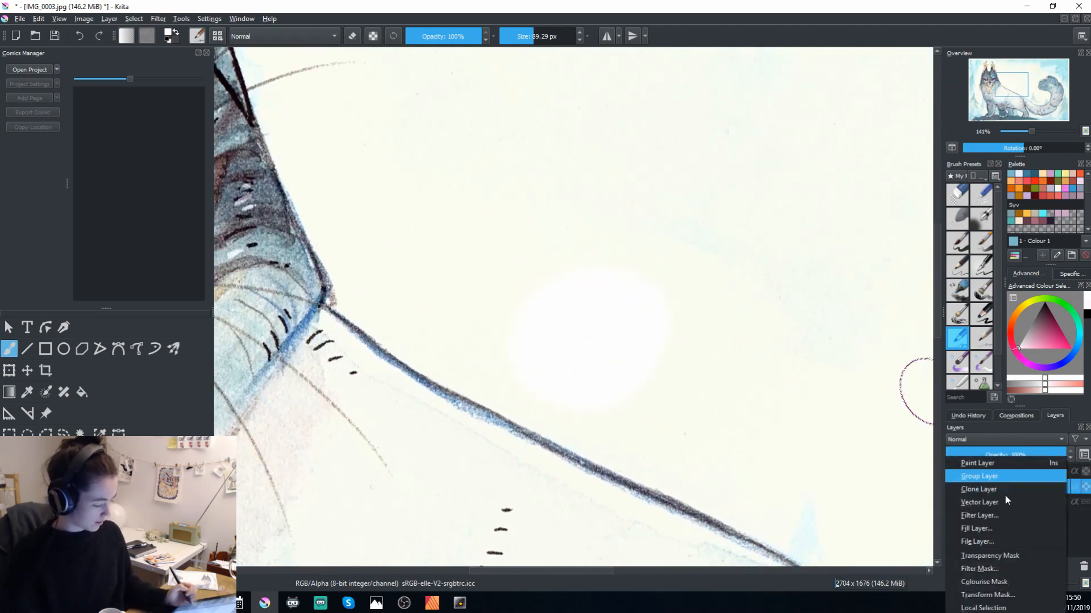
left_click(934, 299)
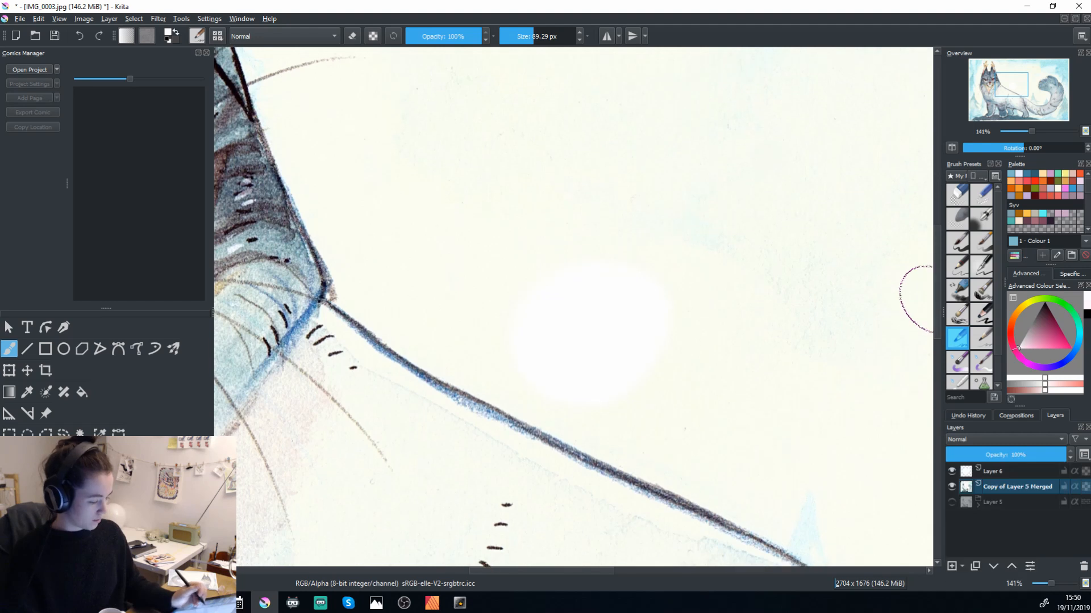
left_click(949, 475)
left_click(952, 474)
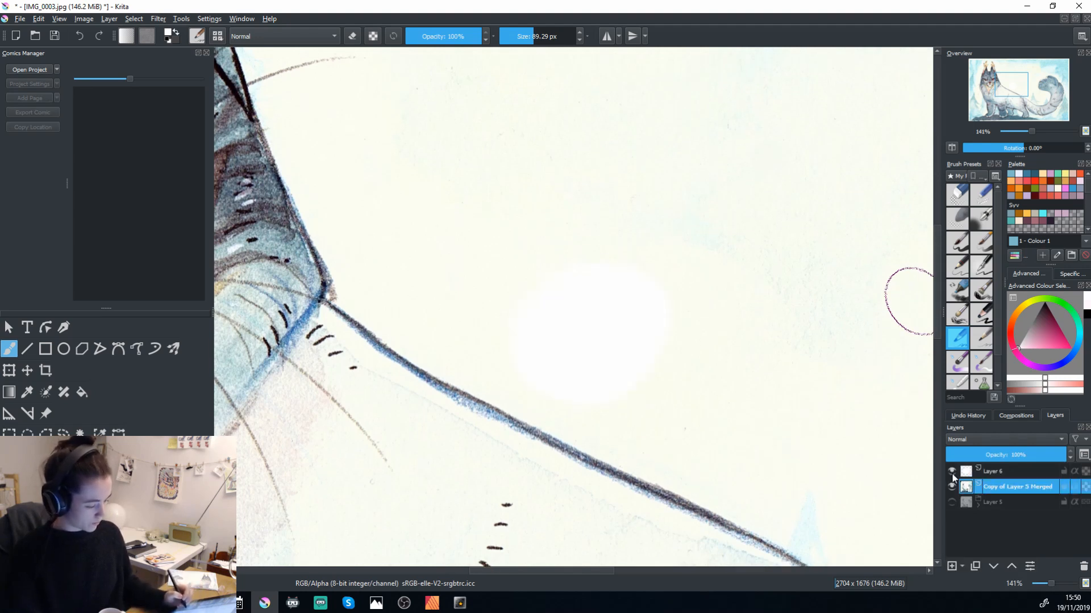
Start a filter layer above the flattened copy and try the HSV/HSL Adjustment, Invert and Levels filters.
left_click(961, 566)
left_click(1000, 515)
left_click_drag(527, 219, 990, 186)
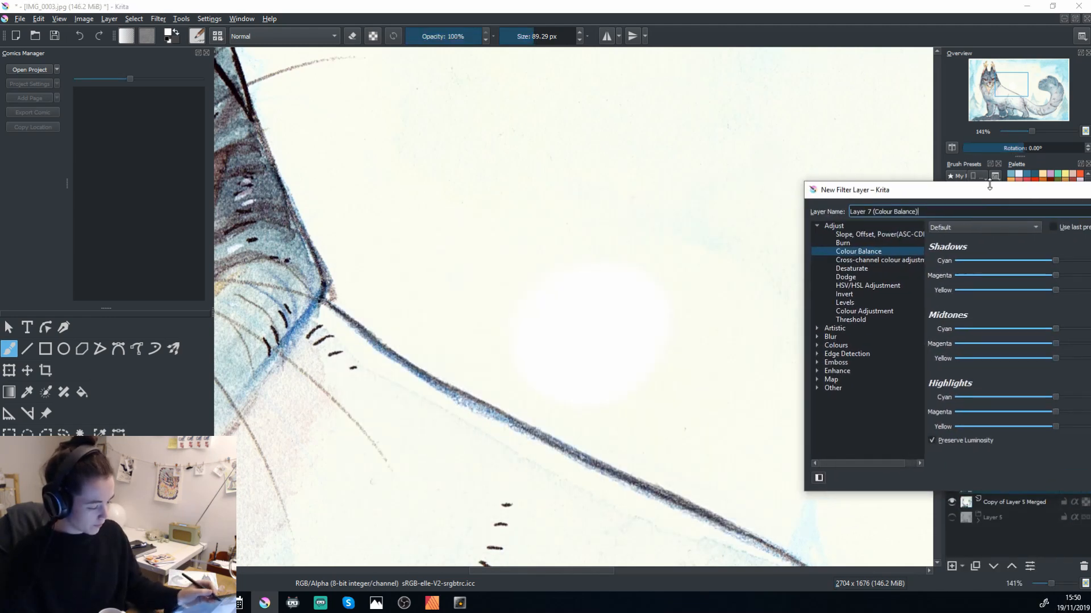
left_click(876, 286)
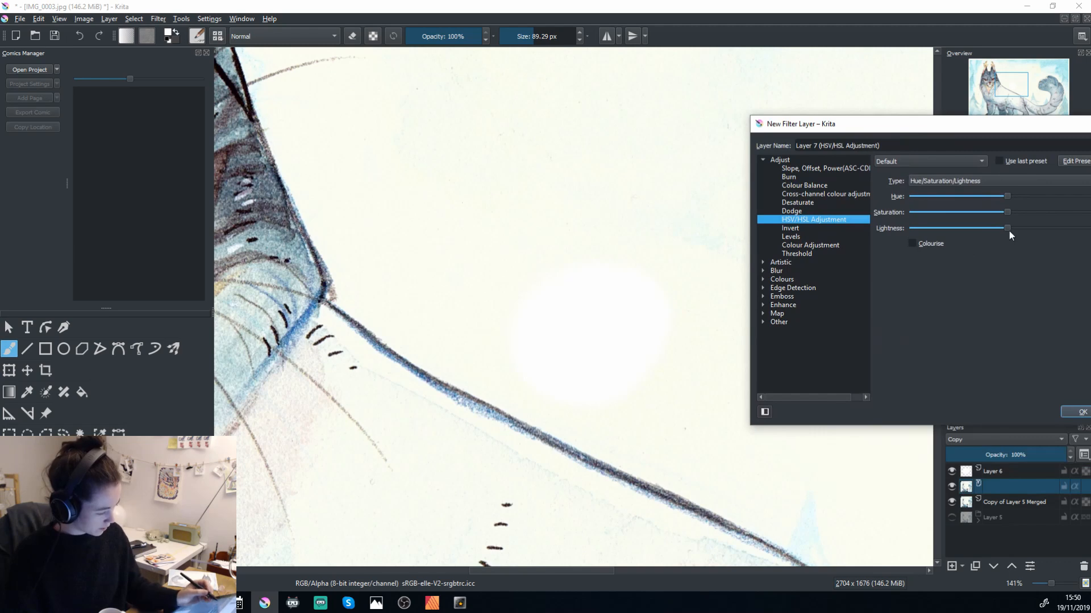
left_click(809, 228)
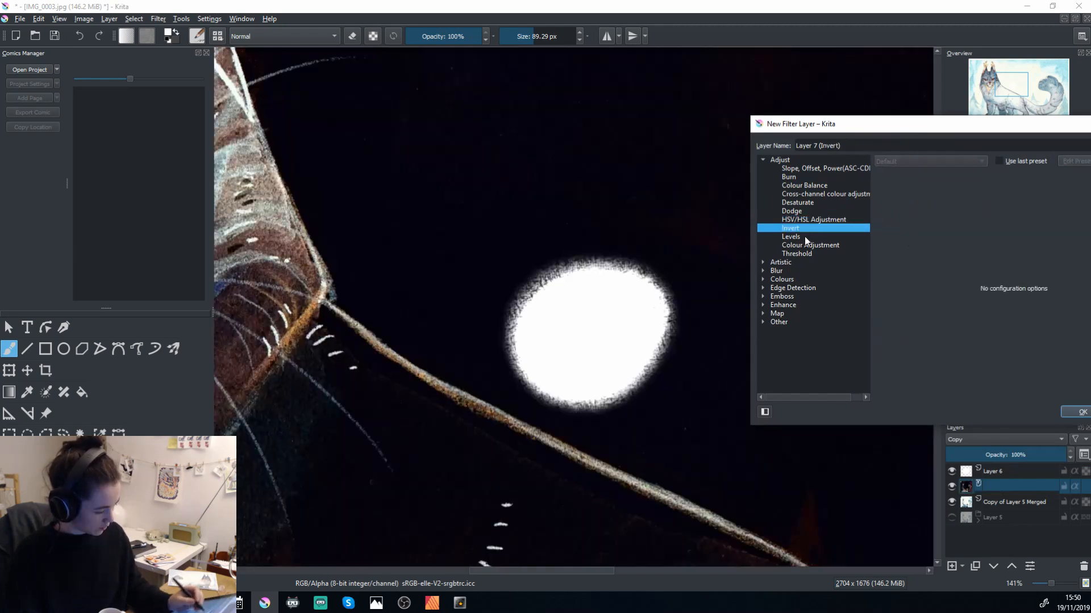
left_click(810, 236)
Try lowering the white input level of the Levels filter layer to 140, and cancel the filter layer.
left_click_drag(974, 130, 951, 129)
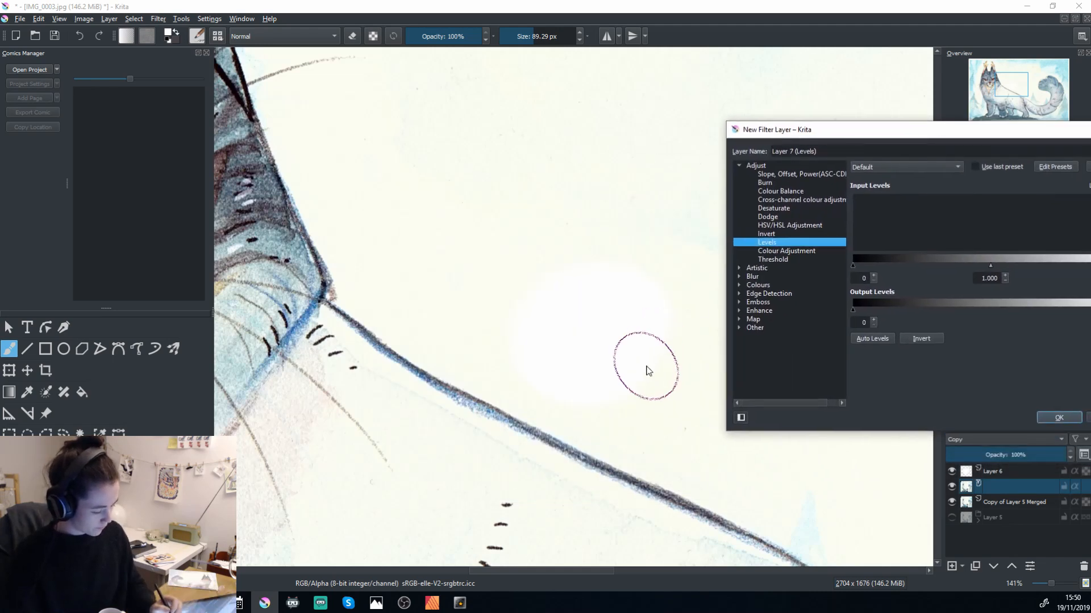
left_click_drag(862, 137, 750, 121)
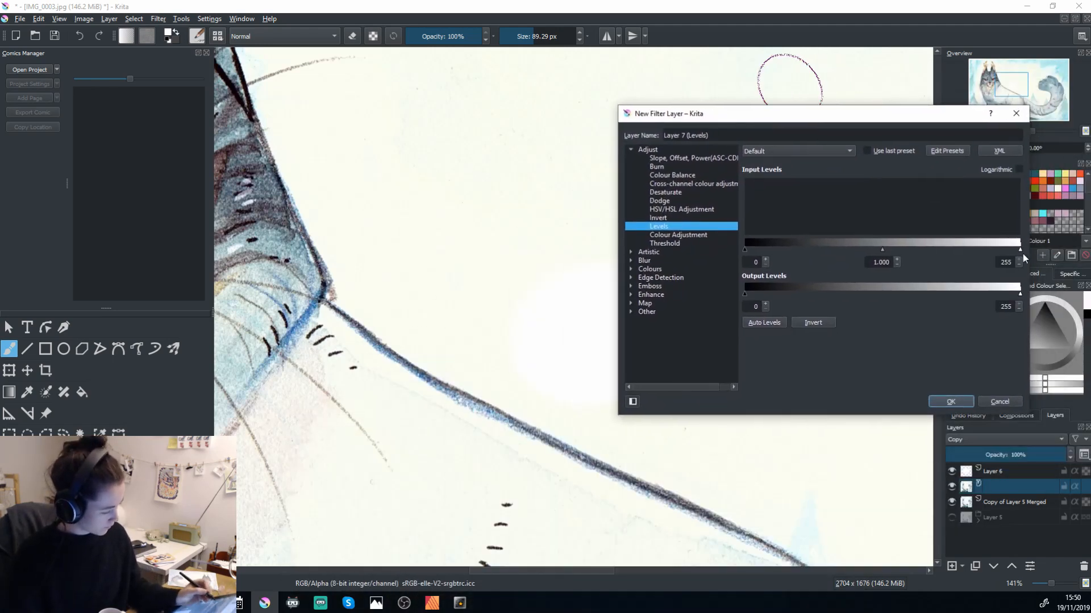
left_click_drag(1018, 249, 1005, 253)
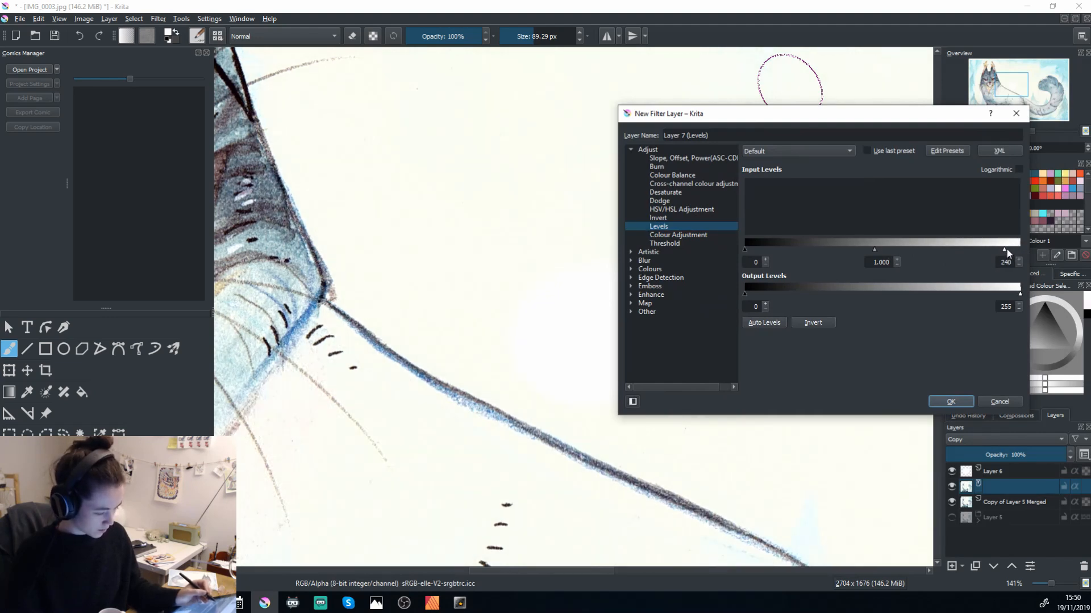
left_click_drag(1006, 250, 999, 252)
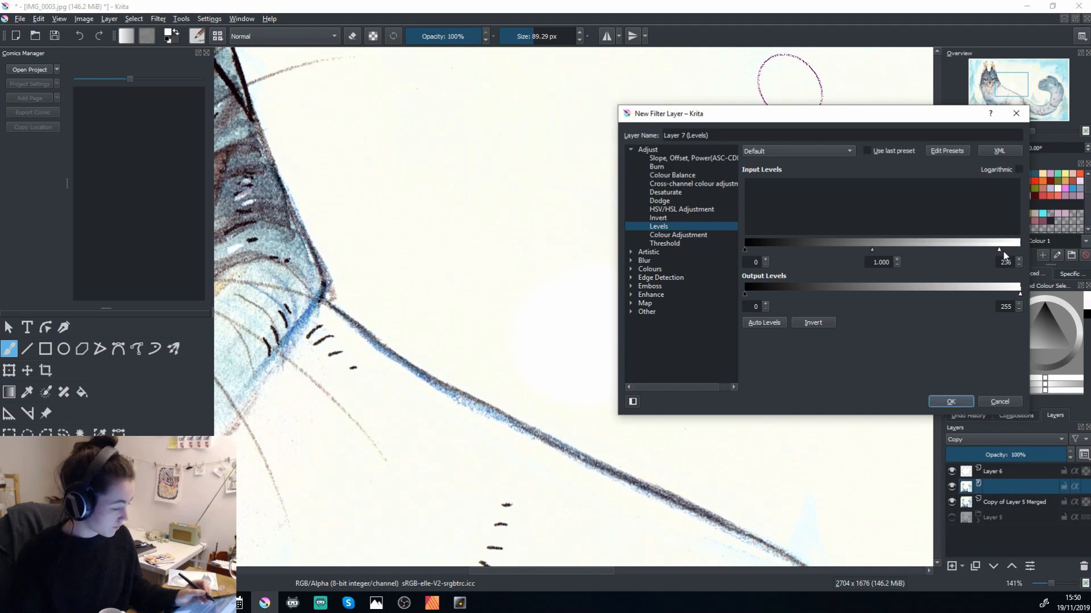
left_click_drag(993, 251, 900, 250)
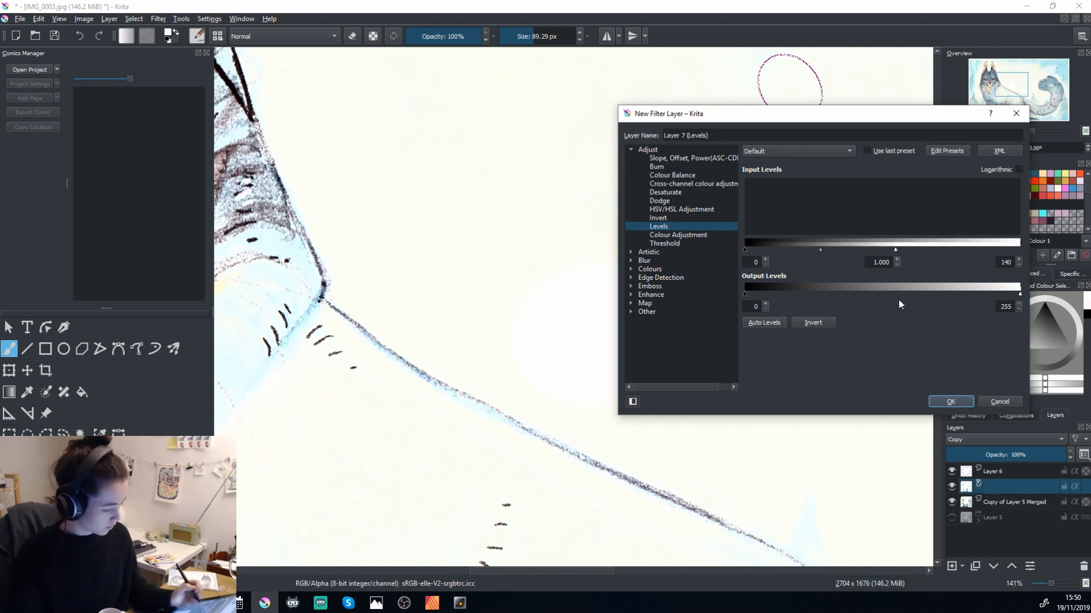
left_click(1000, 401)
Add an HSV/HSL Adjustment filter layer above the flattened copy with hue 65 and lightness 39.
right_click(1004, 491)
left_click(969, 563)
left_click(963, 566)
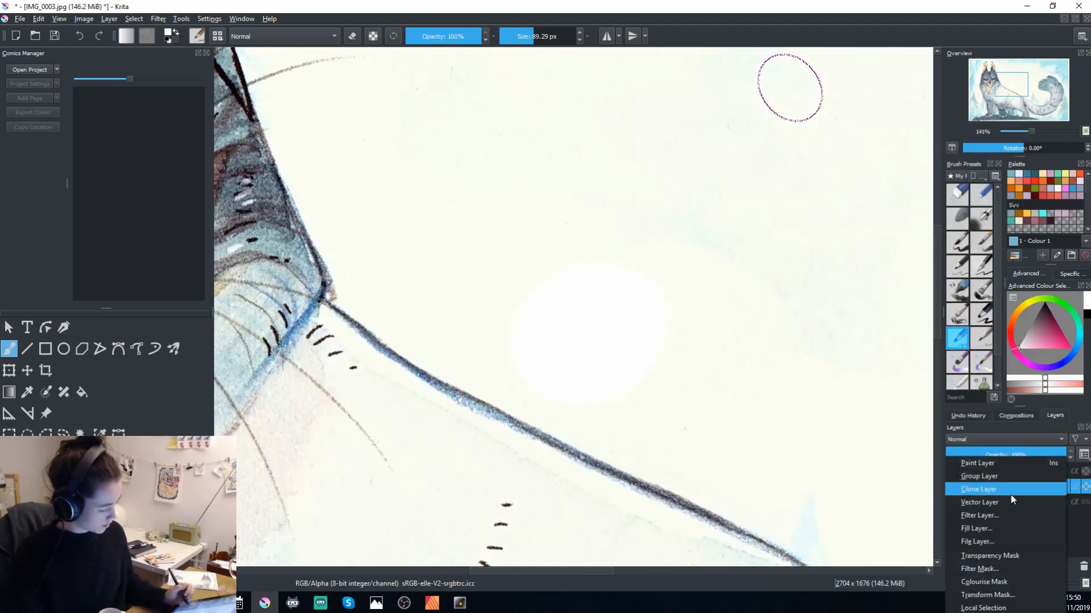
left_click(1004, 515)
left_click_drag(555, 245, 896, 171)
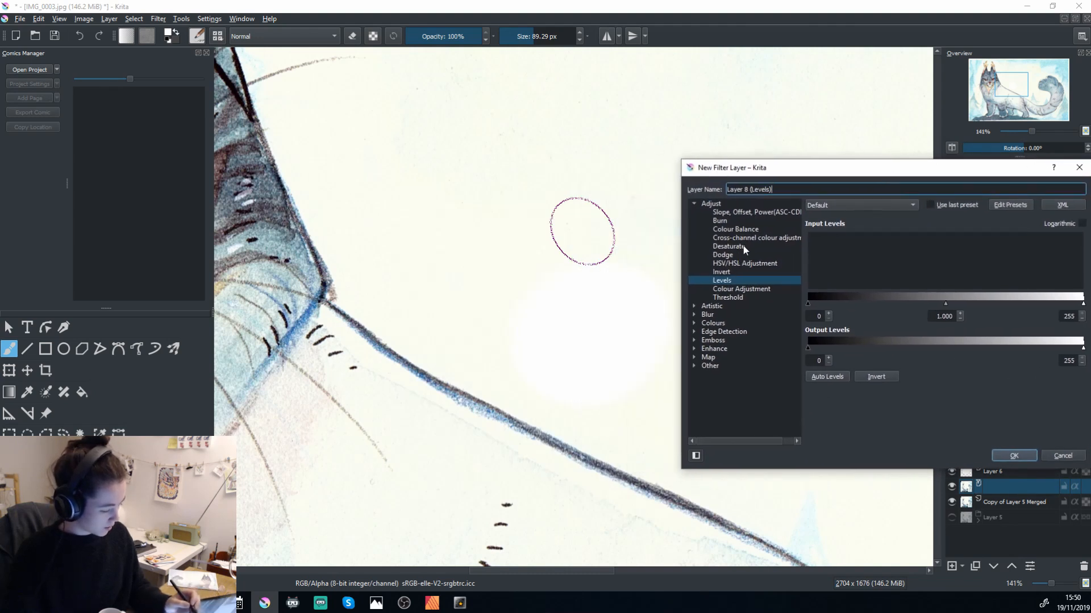
left_click(748, 265)
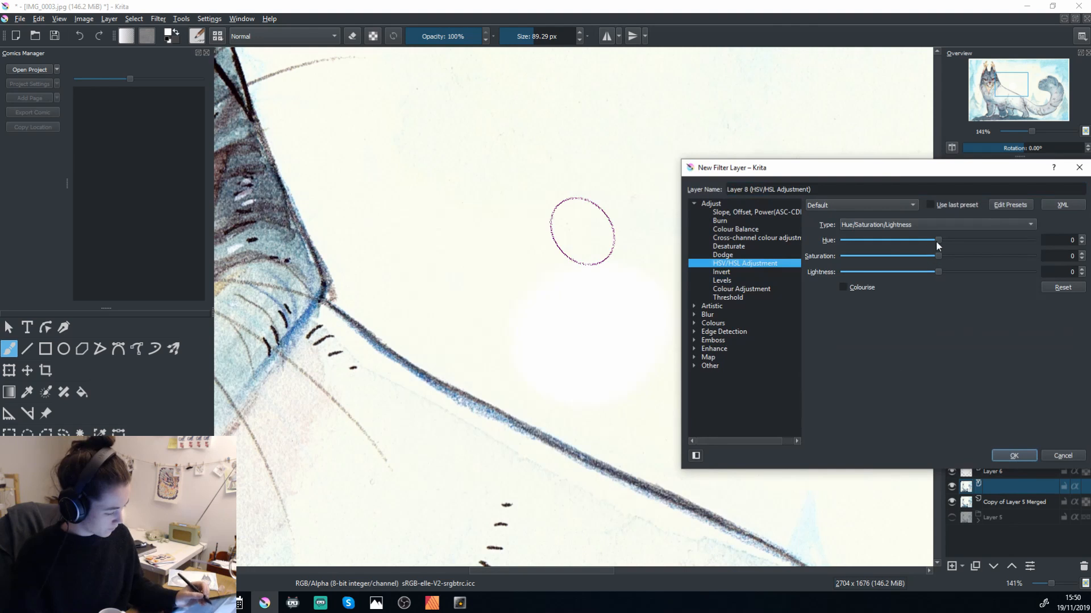
mouse_move(941, 271)
left_mouse_down()
mouse_move(984, 275)
mouse_move(963, 275)
left_mouse_up()
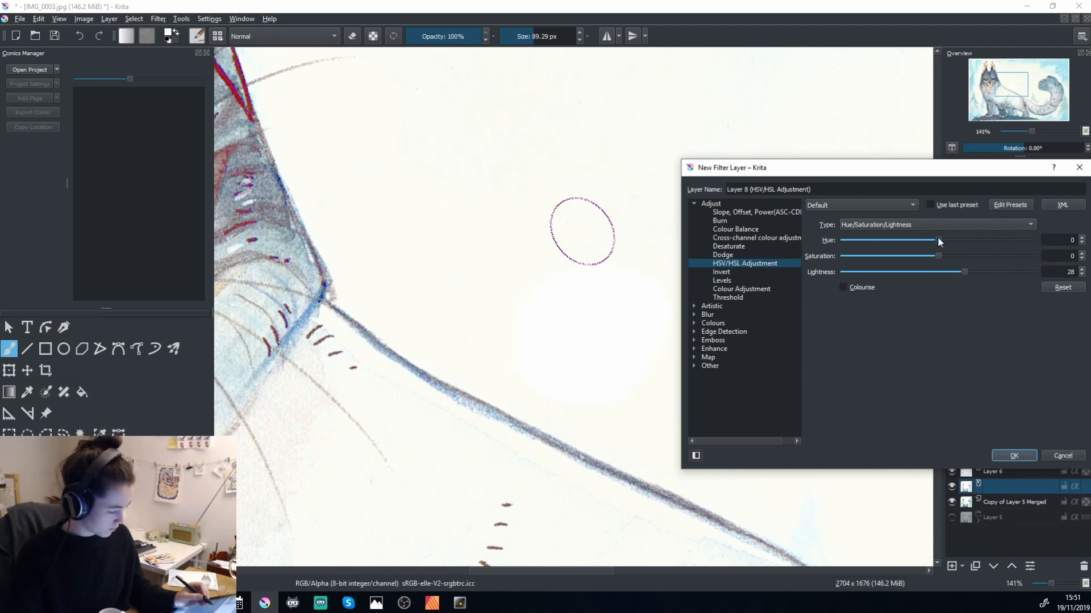
left_click_drag(933, 241, 975, 273)
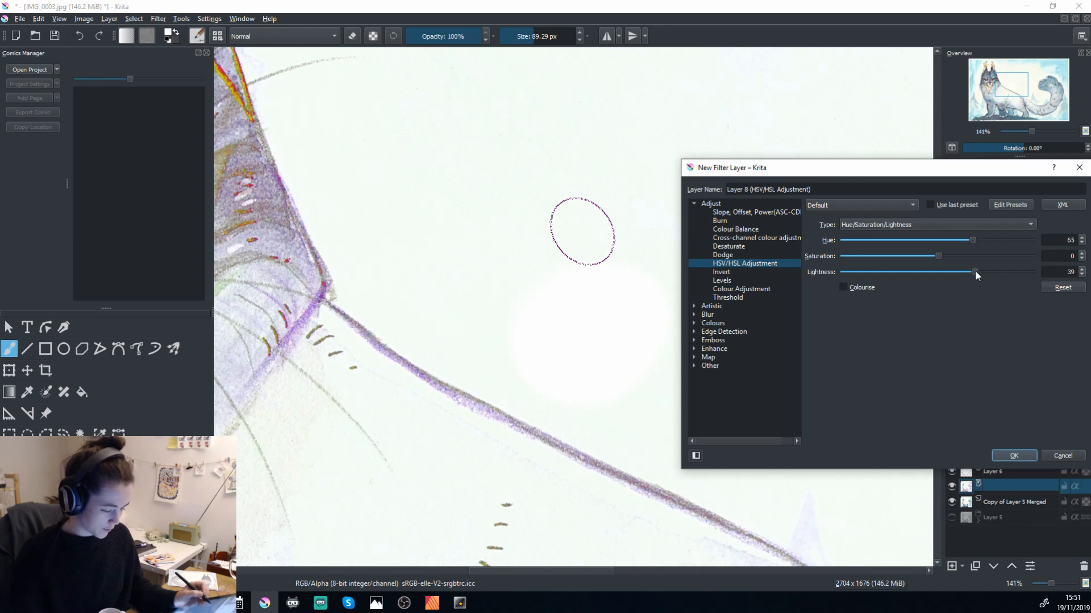
left_click(1013, 455)
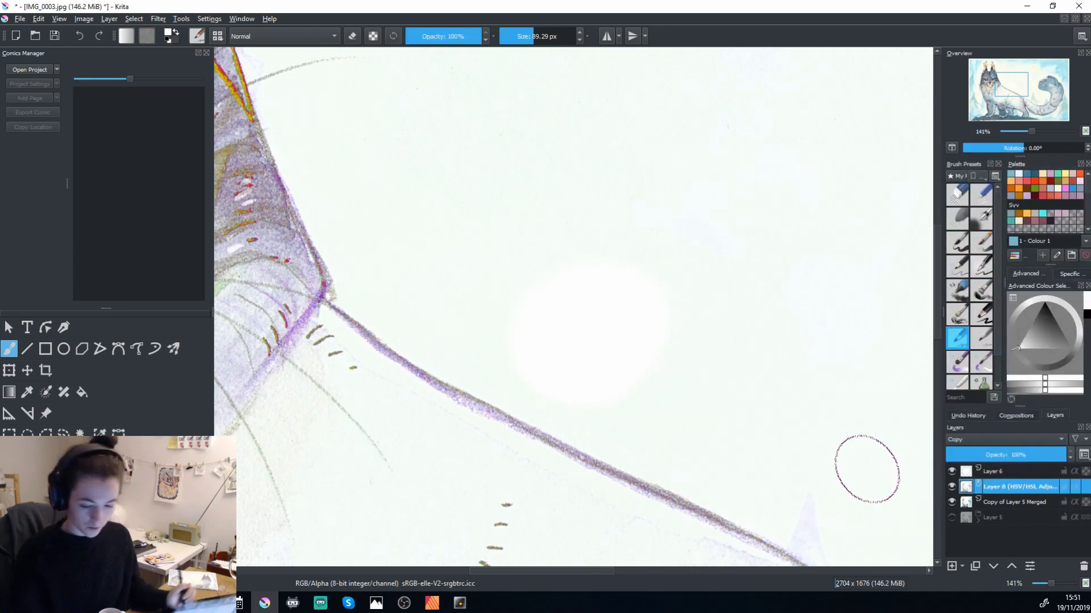
Compare the whole painting with and without the HSV/HSL filter layer, and leave both that layer and Layer 6 hidden.
scroll(786, 491, "down", 4)
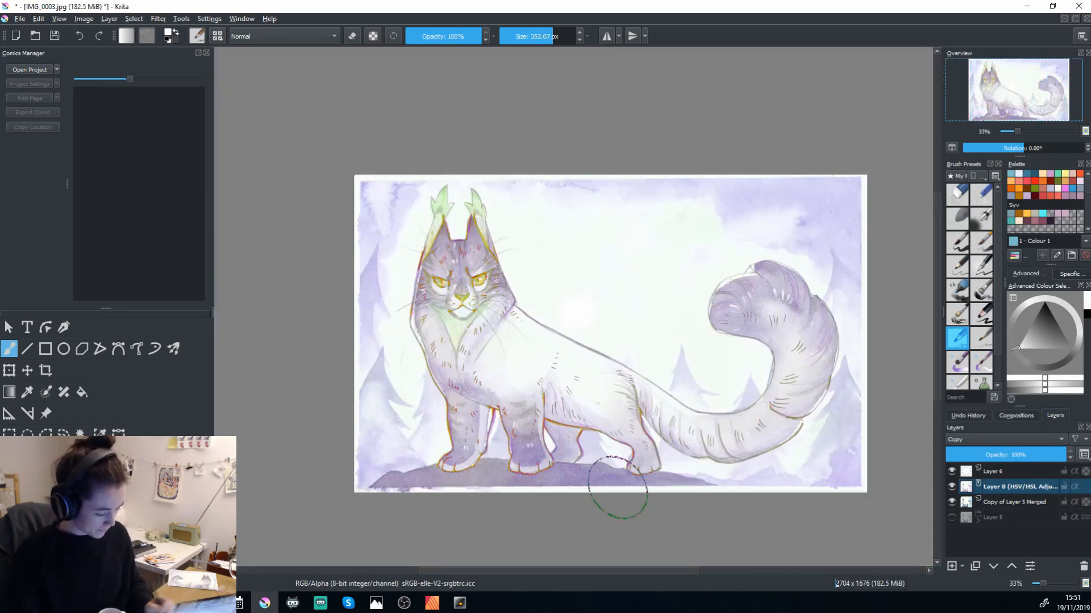
left_click(952, 487)
left_click(951, 487)
left_click(952, 486)
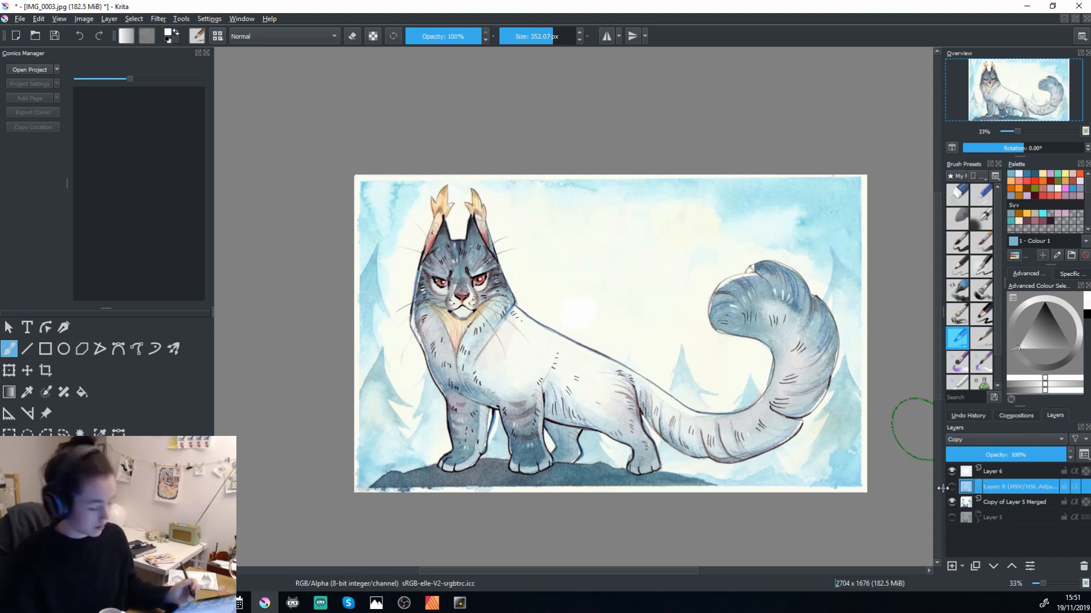
left_click(952, 470)
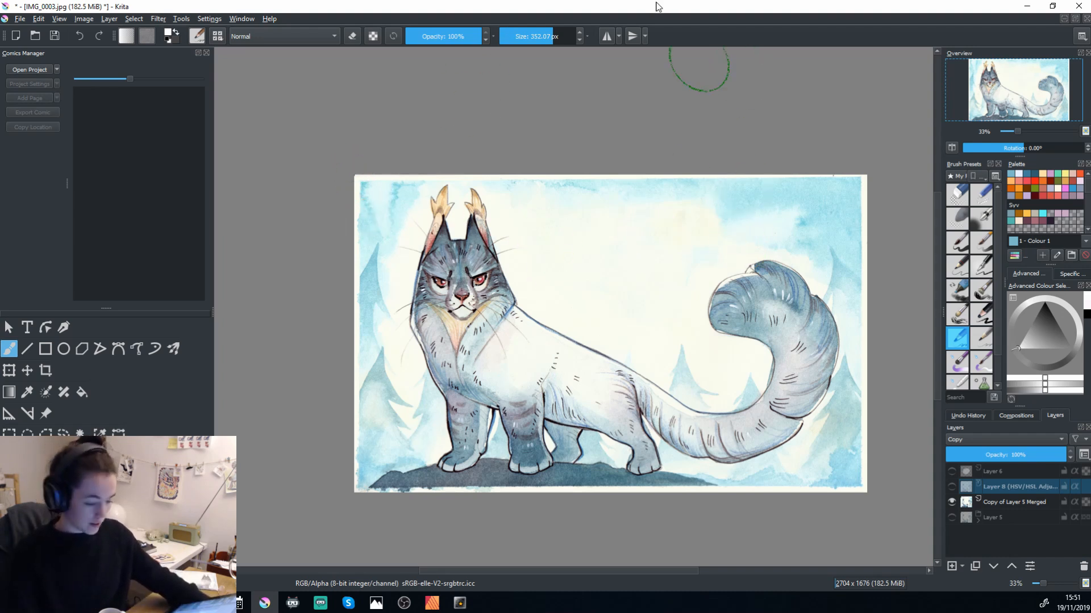
Save the corrected painting IMG_0003.jpg and accept the save options.
key("ctrl+s")
left_click_drag(674, 325, 1086, 363)
left_click(758, 455)
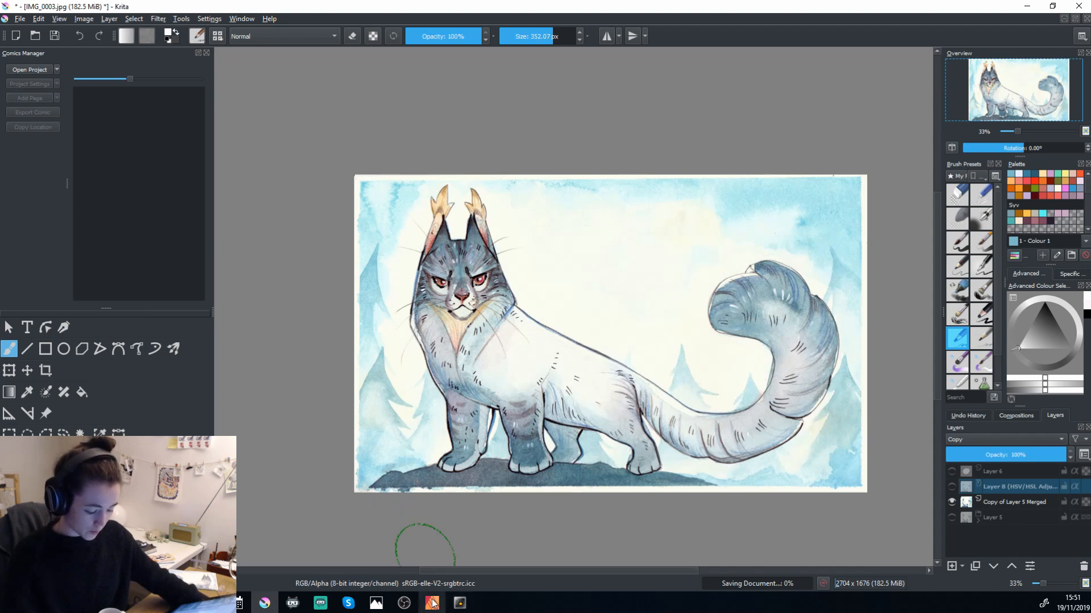
Switch to Affinity Publisher and start a new print document with the A6 page preset.
mouse_move(432, 603)
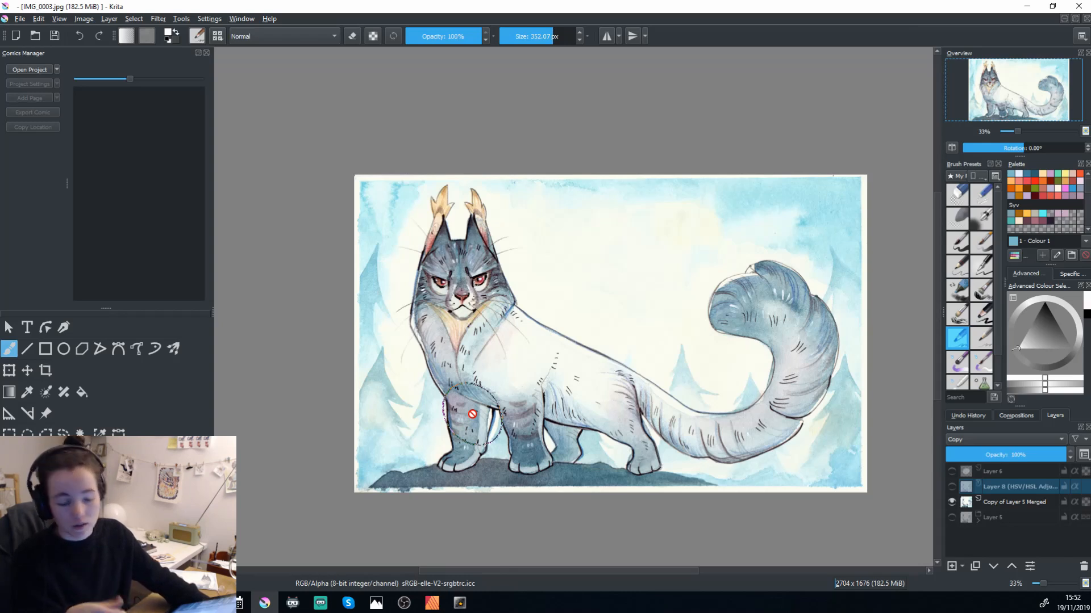
left_click(433, 603)
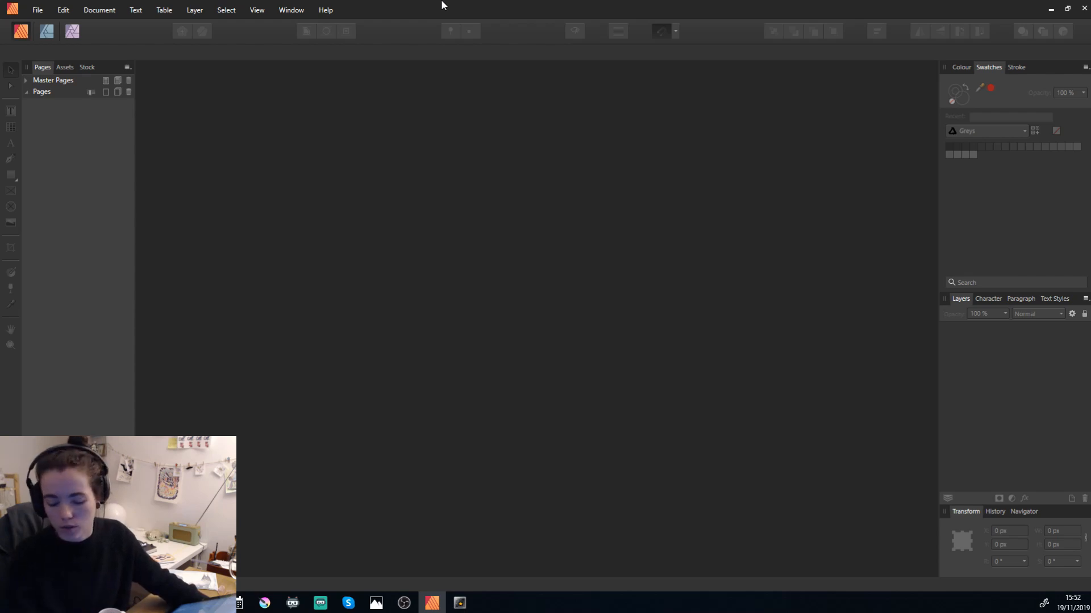
key("ctrl+n")
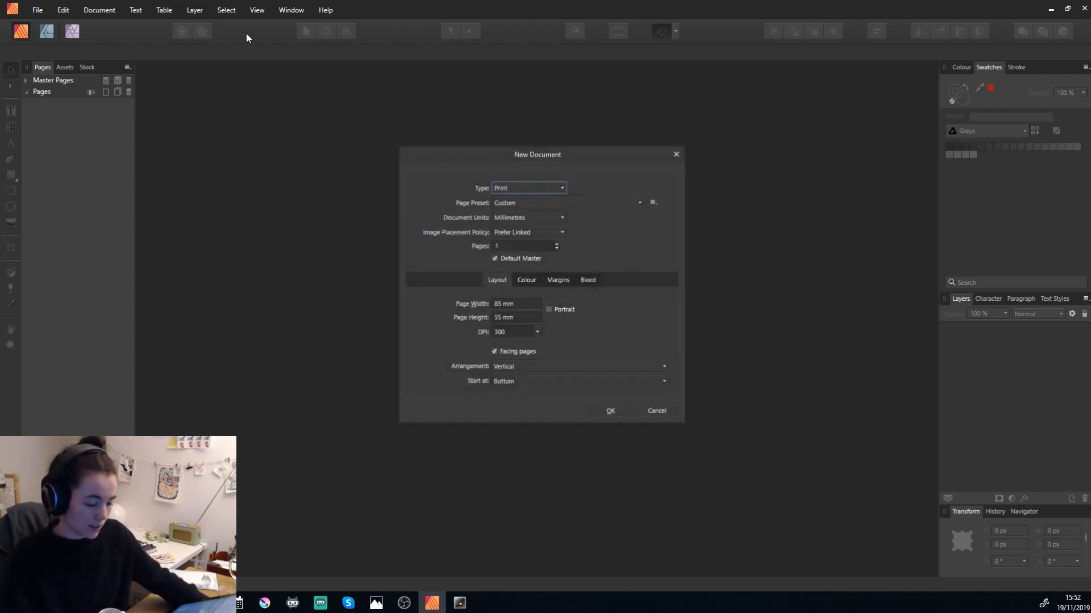
left_click(510, 202)
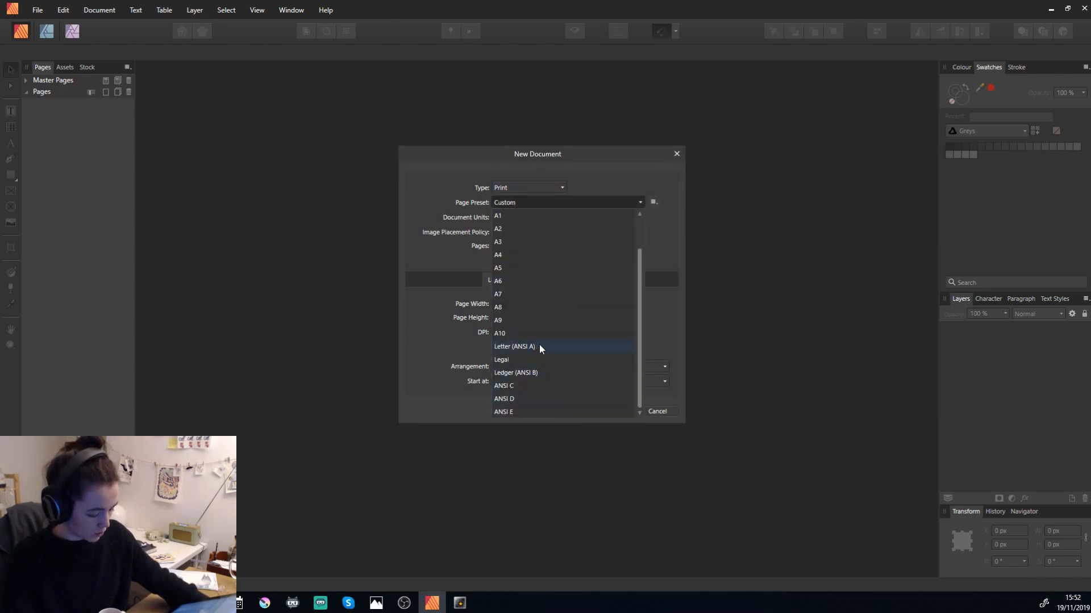
left_click(553, 346)
left_click(527, 204)
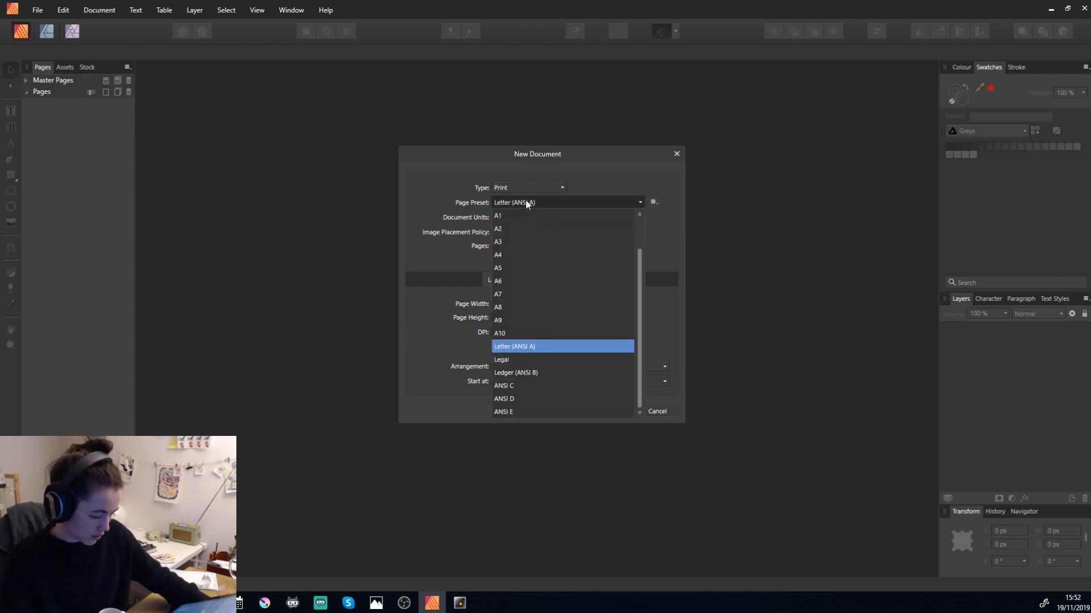
left_click(532, 282)
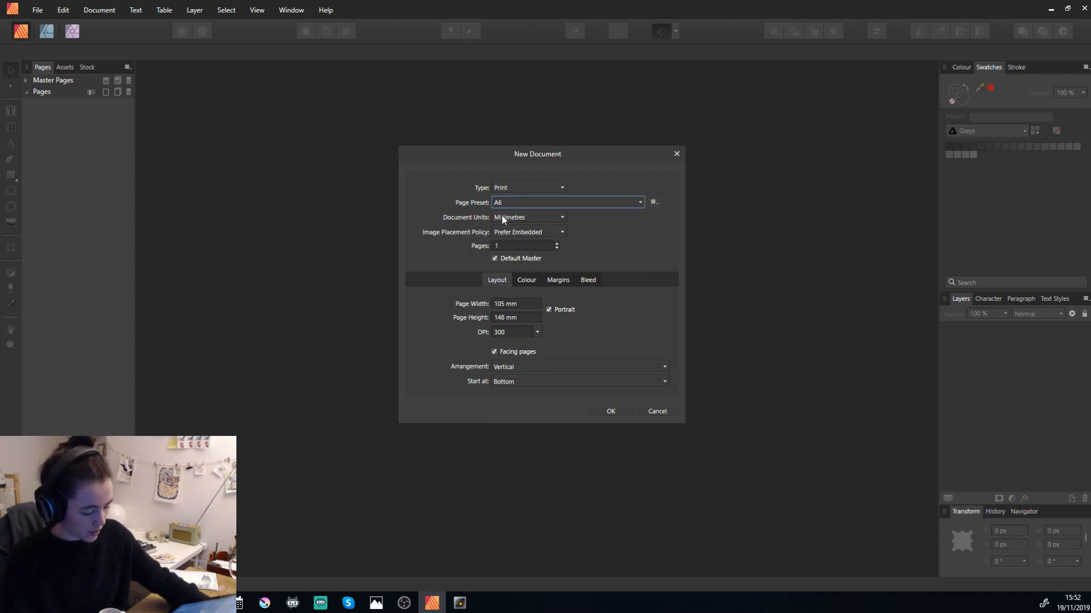
Set the left bleed to 3 mm and create the one-page A6 document.
left_click(529, 279)
left_click(554, 280)
left_click(585, 282)
left_click(495, 318)
type("3")
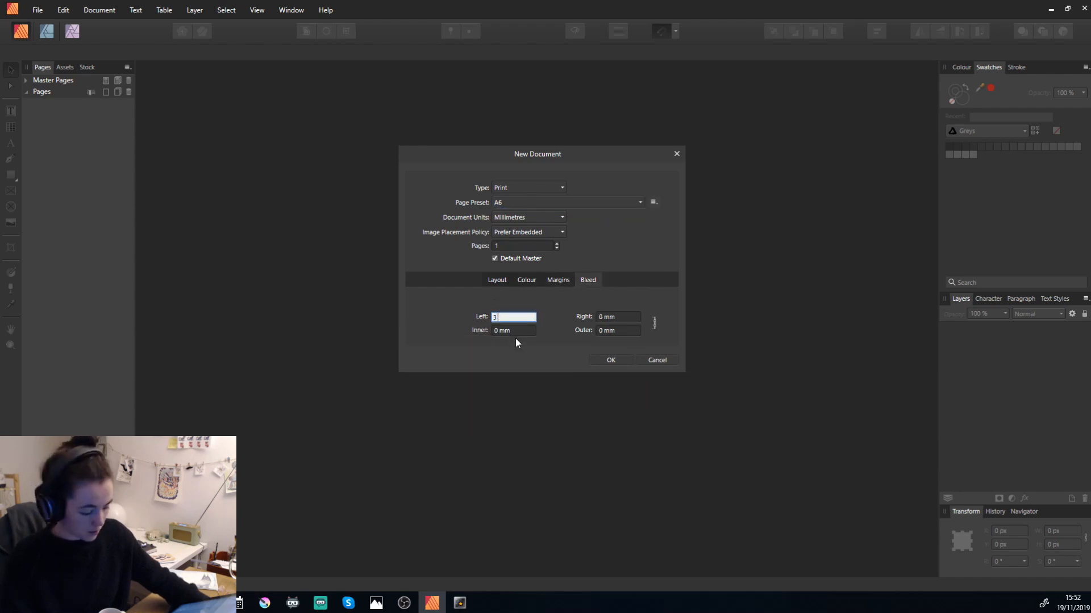
key("Tab")
left_click(497, 282)
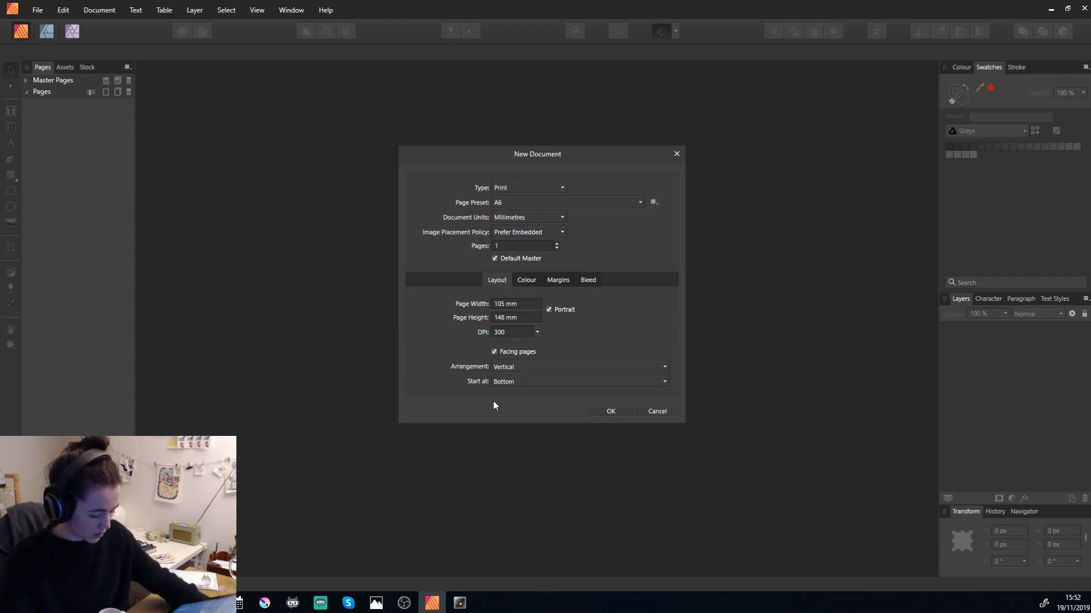
left_click(606, 411)
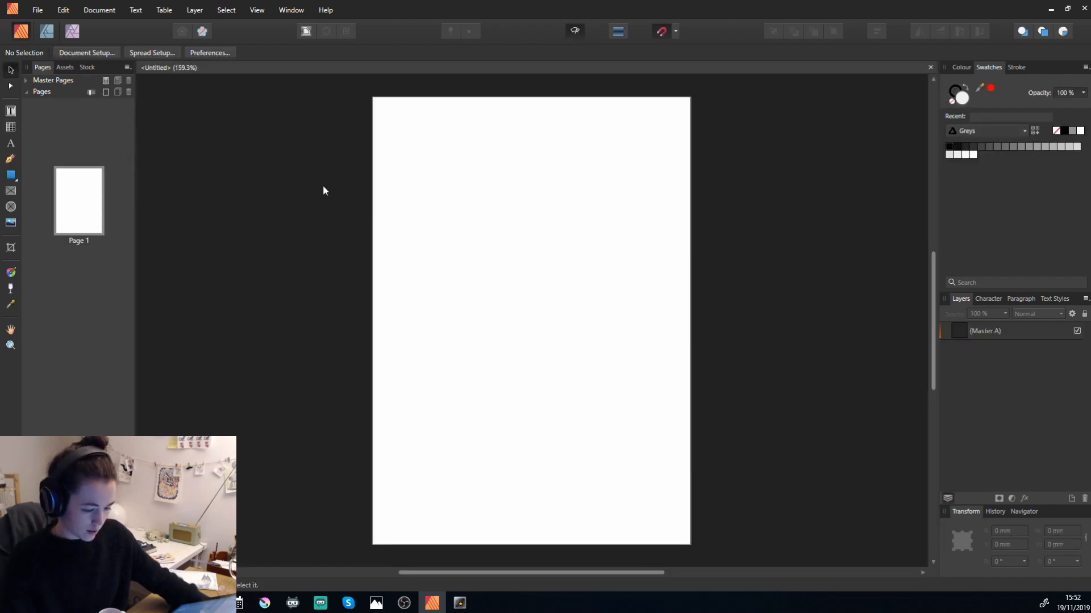
Change the current spread of the A6 document from portrait to landscape orientation, 148 × 105 mm.
left_click(95, 13)
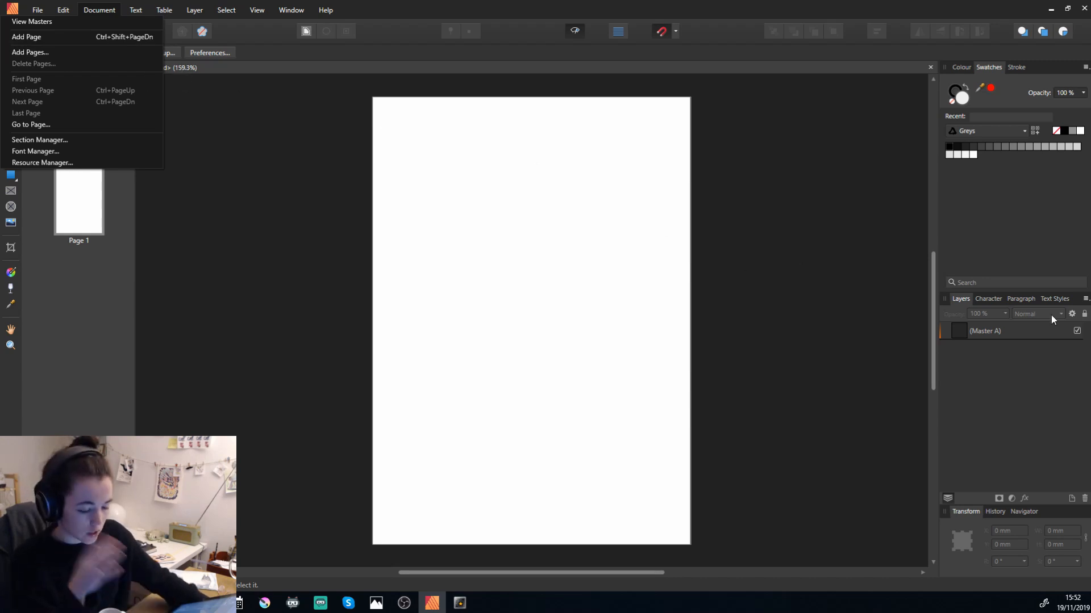
left_click(415, 3)
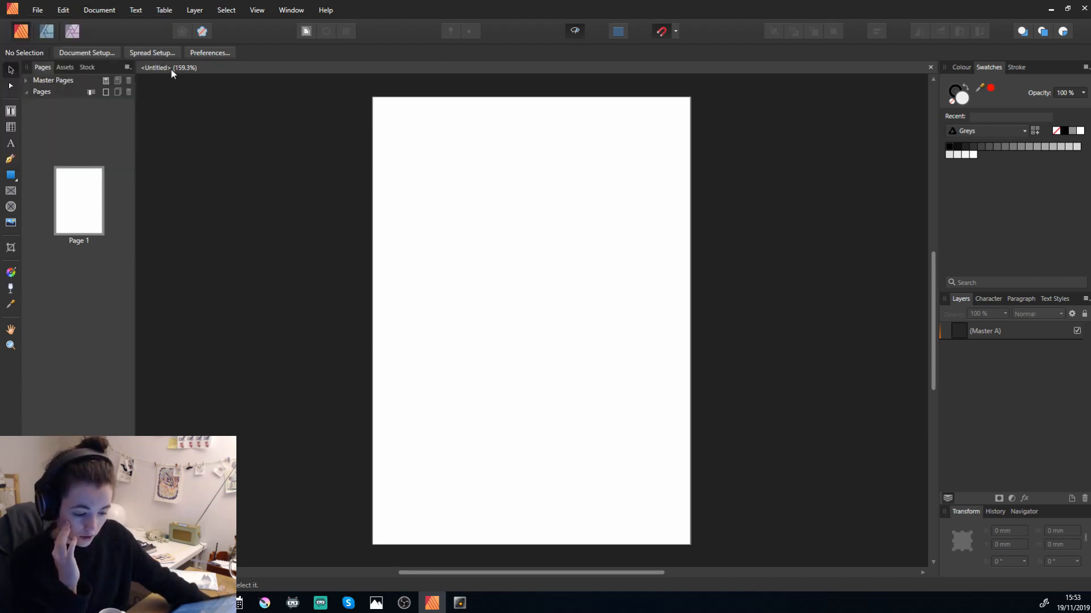
left_click(166, 54)
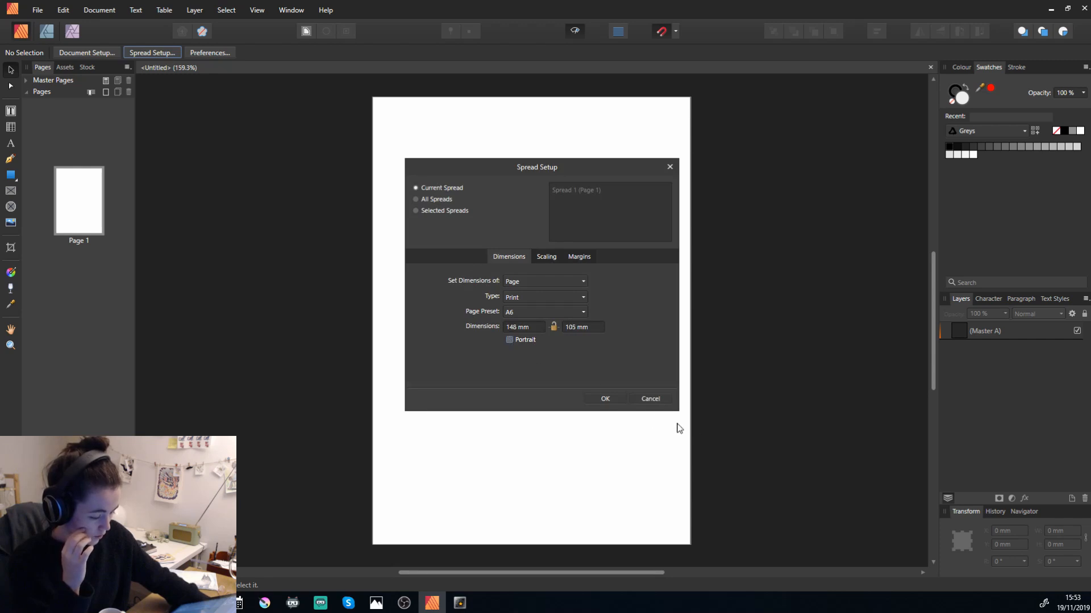
left_click(605, 398)
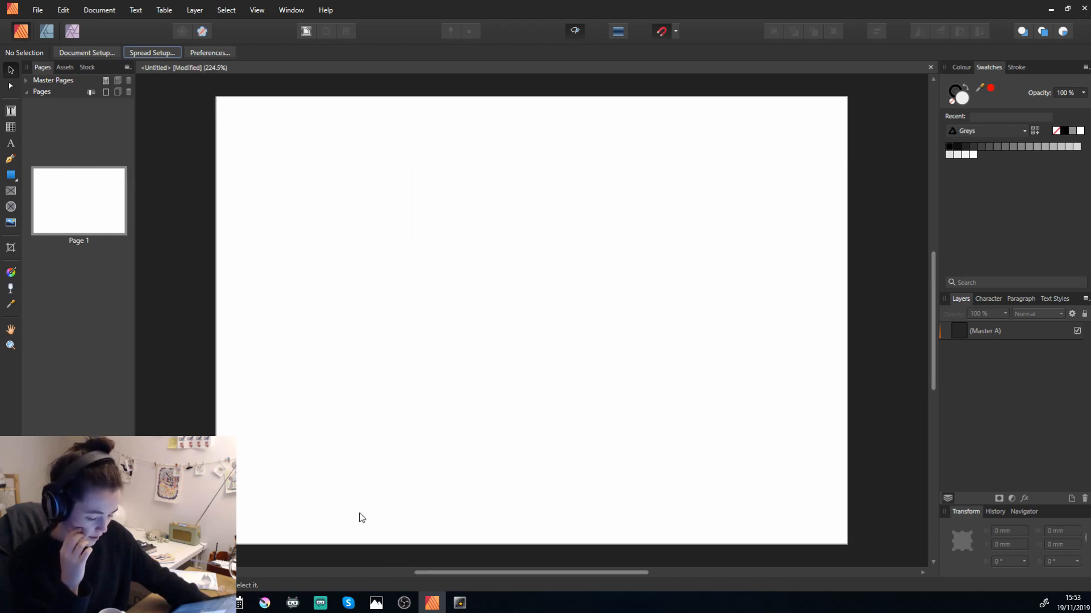
Switch to Krita and export the painting to the 2019_11_19 folder, replacing IMG_0003.jpg and accepting the export options.
left_click(125, 603)
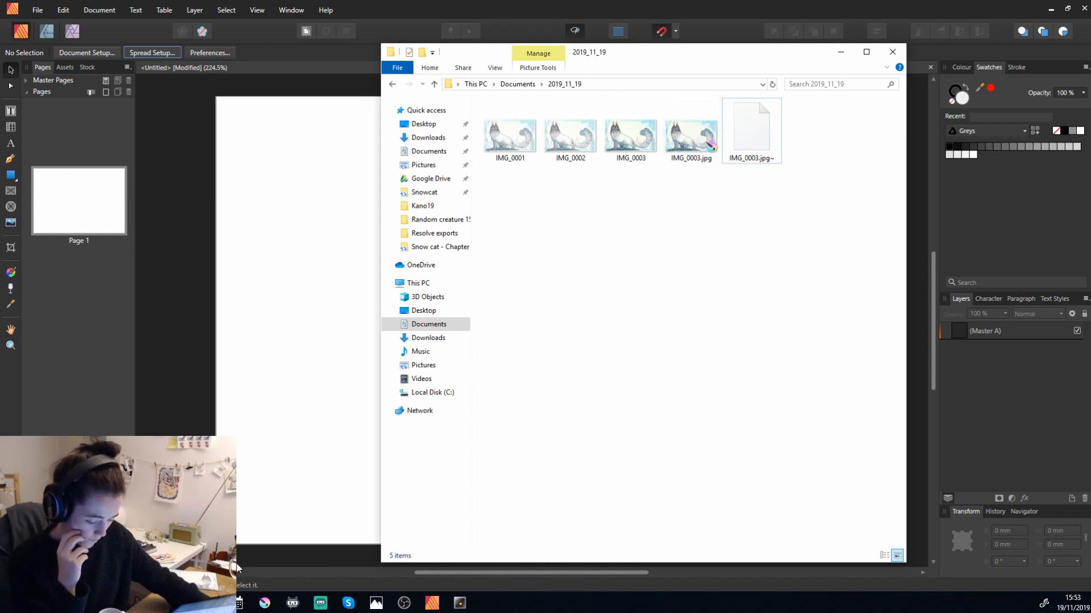
left_click(260, 606)
left_click(18, 20)
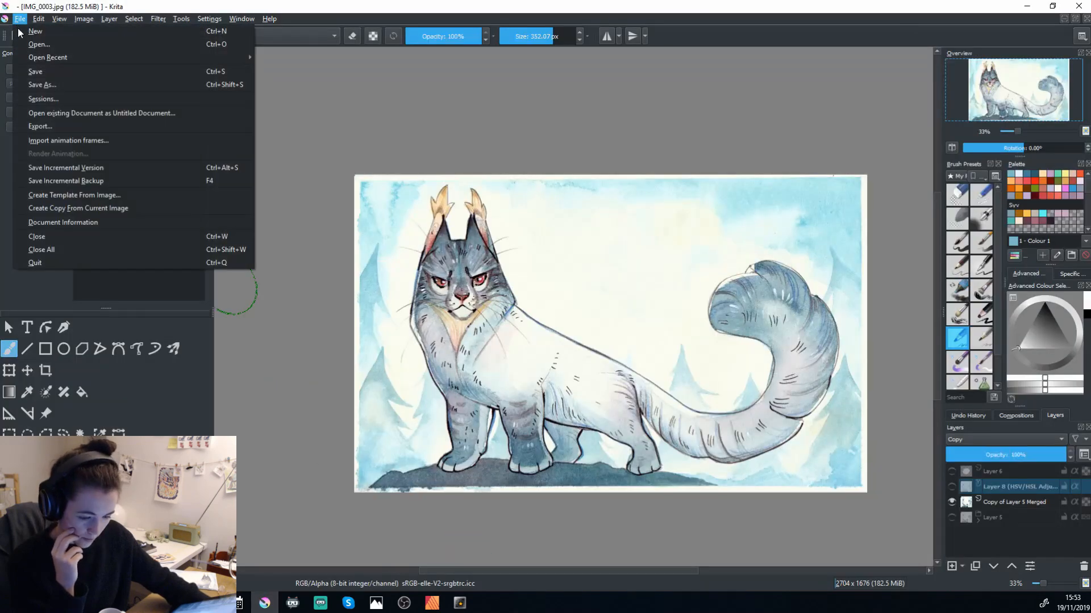
left_click(62, 125)
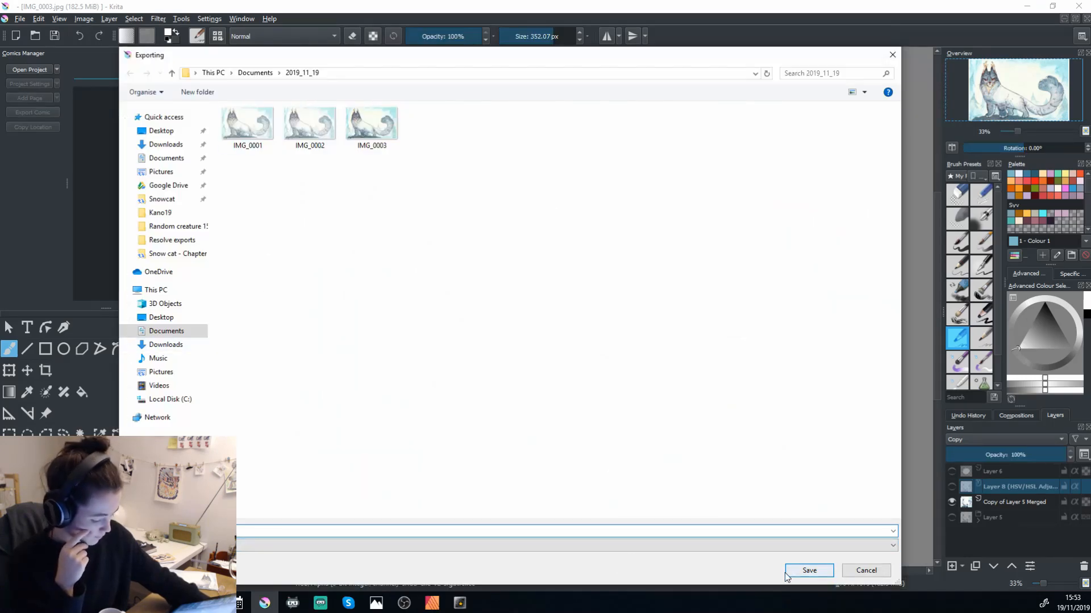
left_click(809, 571)
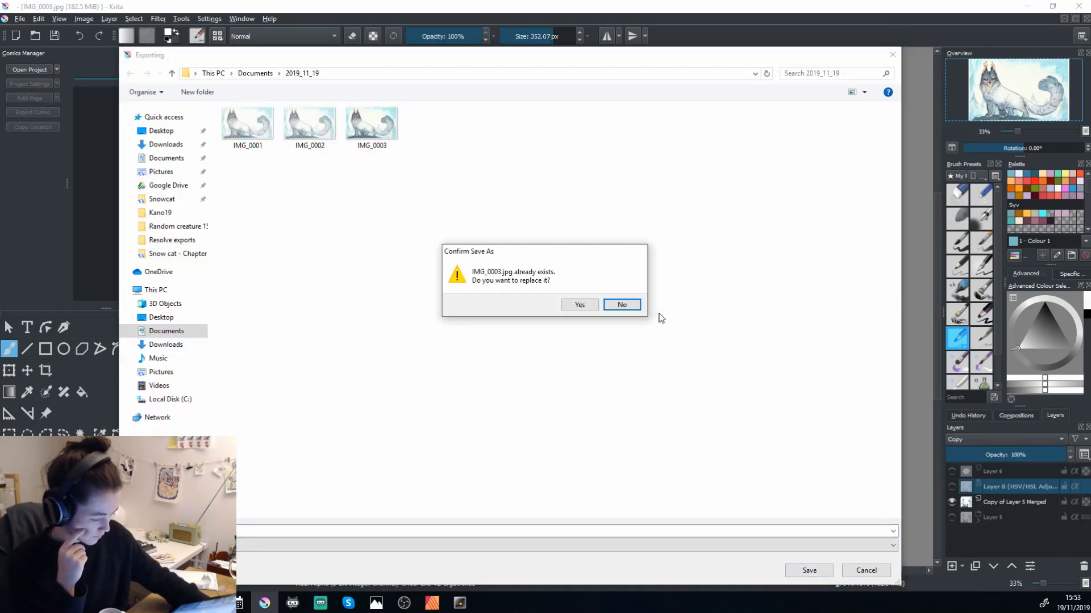
left_click(578, 304)
left_click(757, 418)
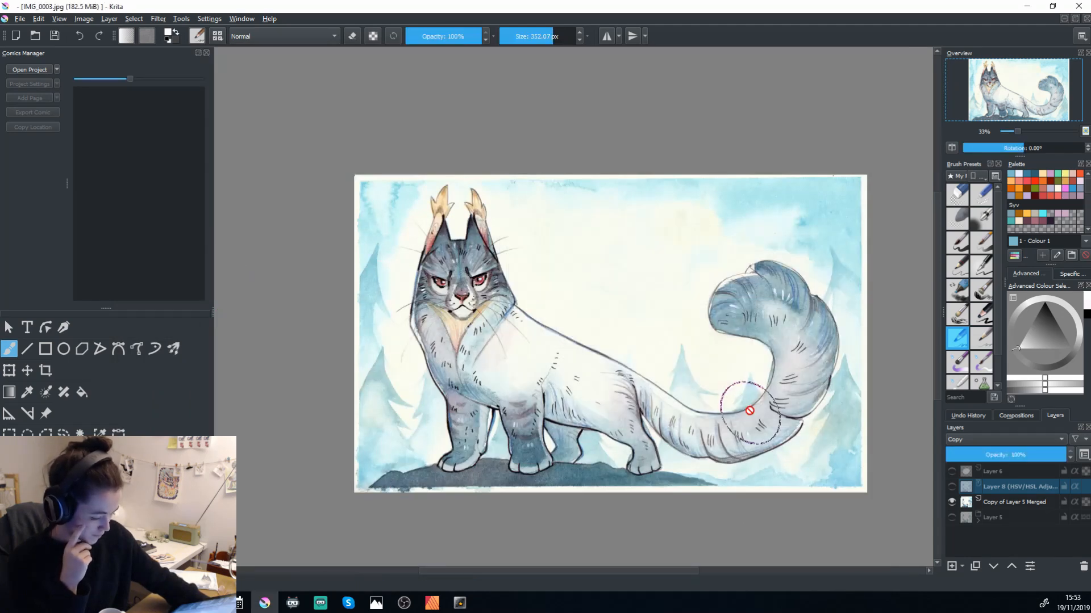
Switch back to Affinity Publisher and place IMG_0003 from the 2019_11_19 folder onto the page.
left_click(430, 603)
left_click(239, 604)
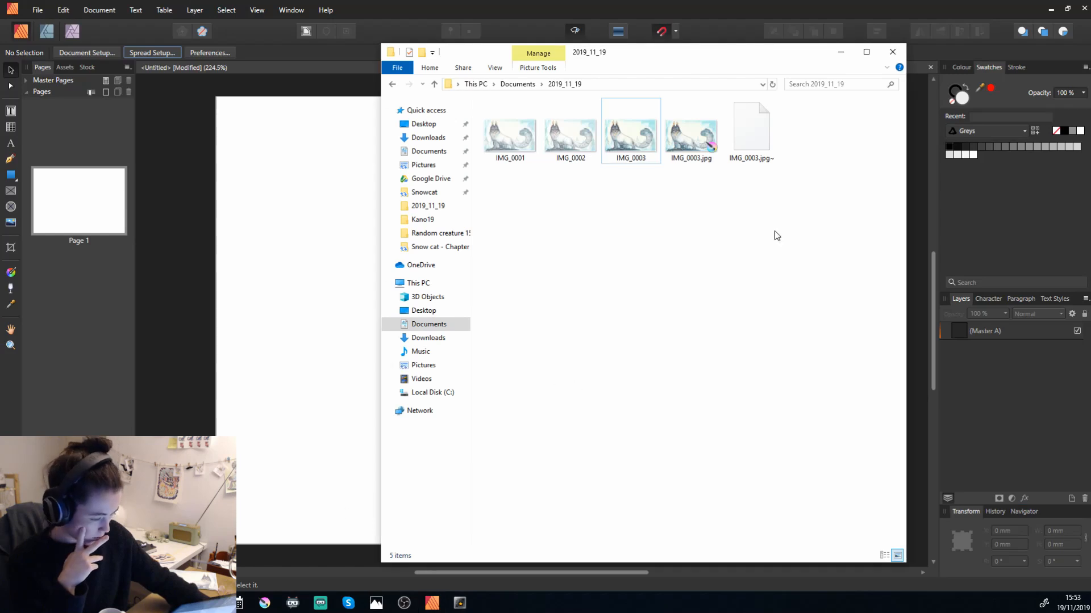
left_click(630, 133)
left_click_drag(343, 256, 343, 255)
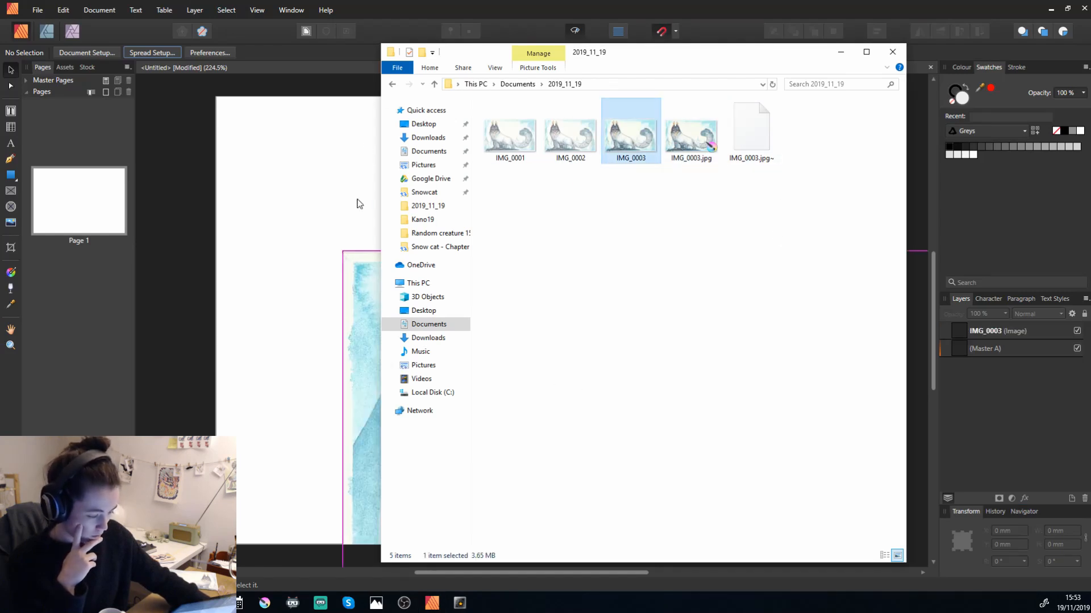
Align the painting with the page's left edge, scale it proportionally to 148 mm wide and centre it vertically.
left_click_drag(483, 355, 434, 299)
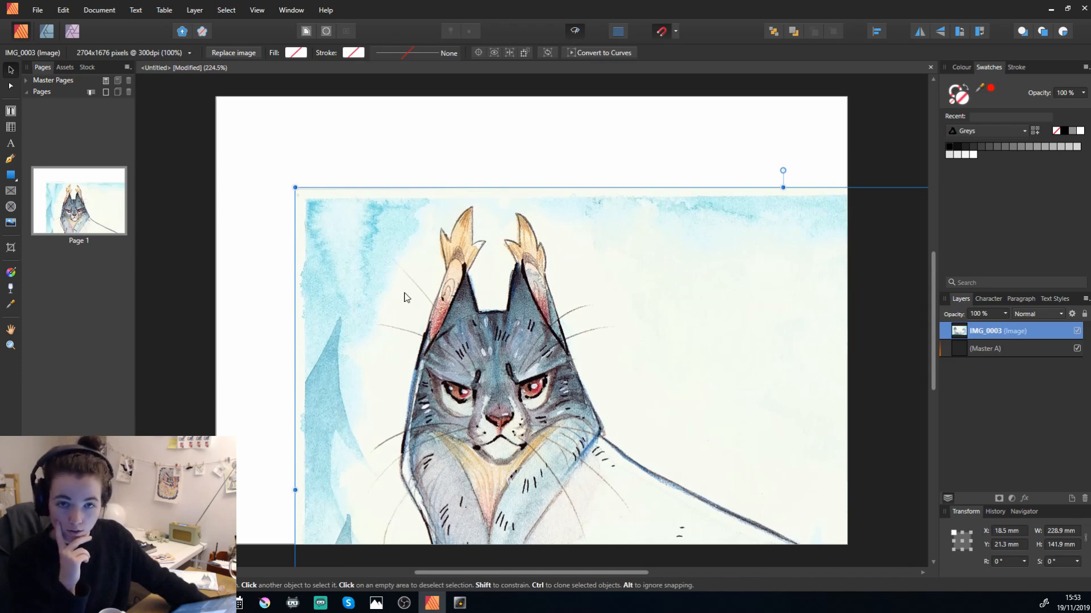
left_click_drag(405, 274, 328, 184)
left_click_drag(218, 94, 625, 382)
left_click_drag(827, 484, 401, 247)
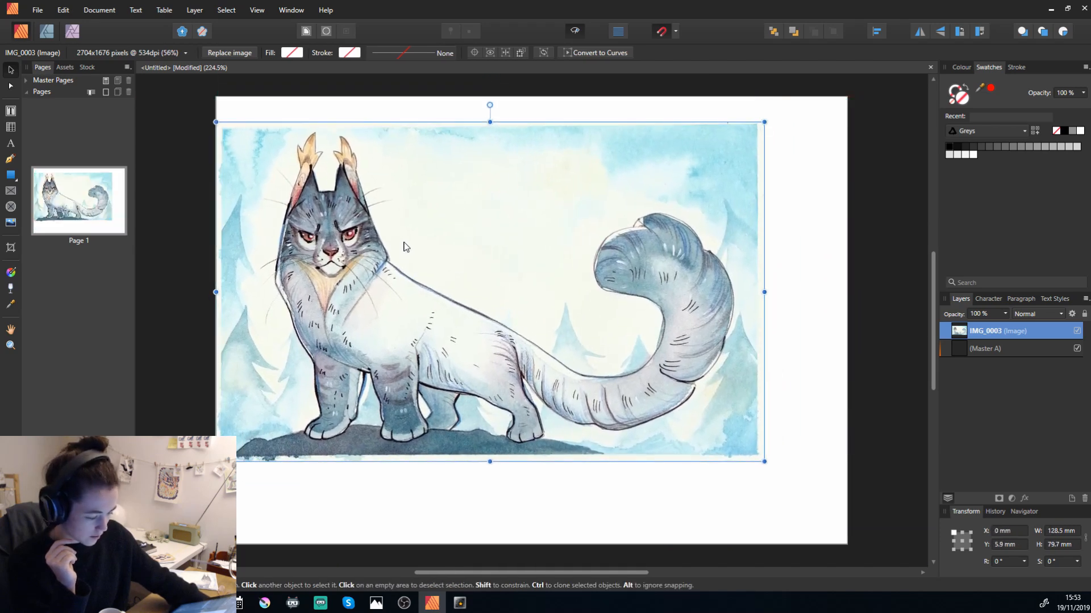
left_click_drag(764, 461, 846, 513)
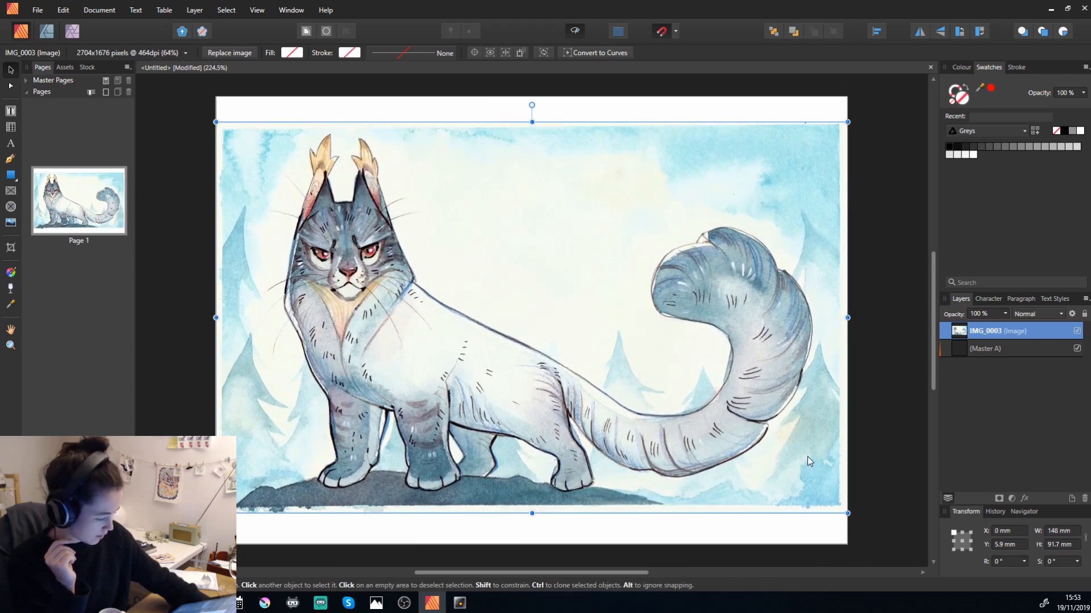
left_click_drag(764, 360, 765, 368)
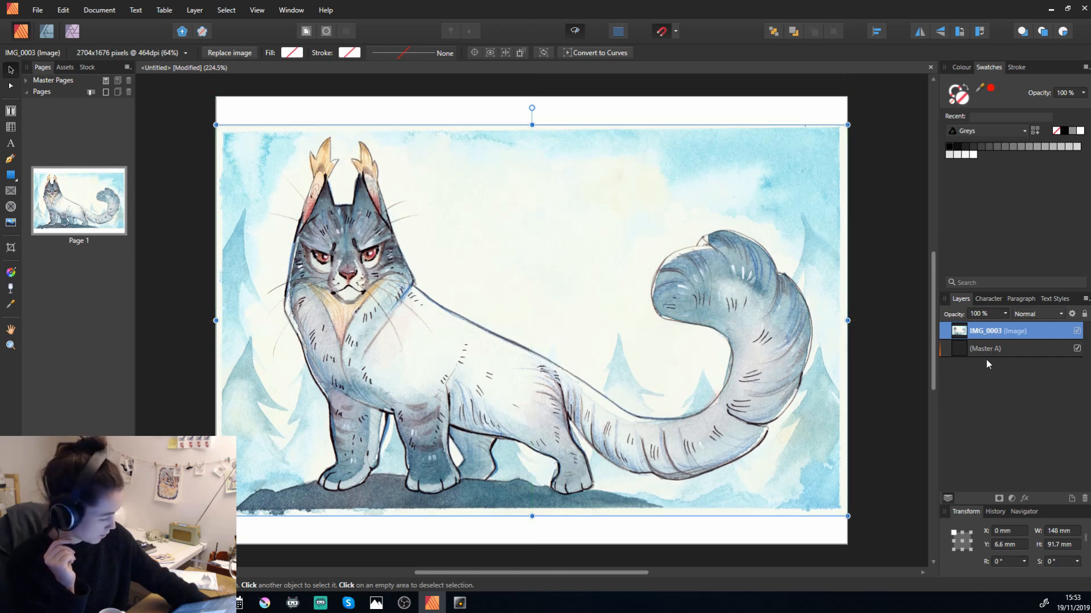
Show the bleed area, move the painting to its left edge and scale it proportionally to 154 mm wide.
left_click(998, 350)
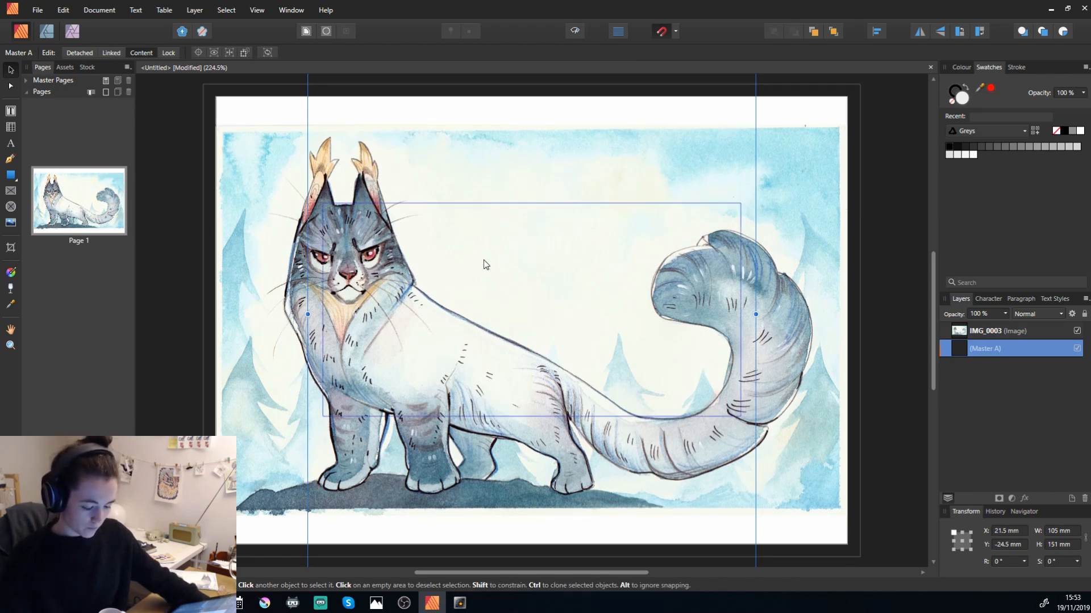
left_click_drag(398, 380, 385, 375)
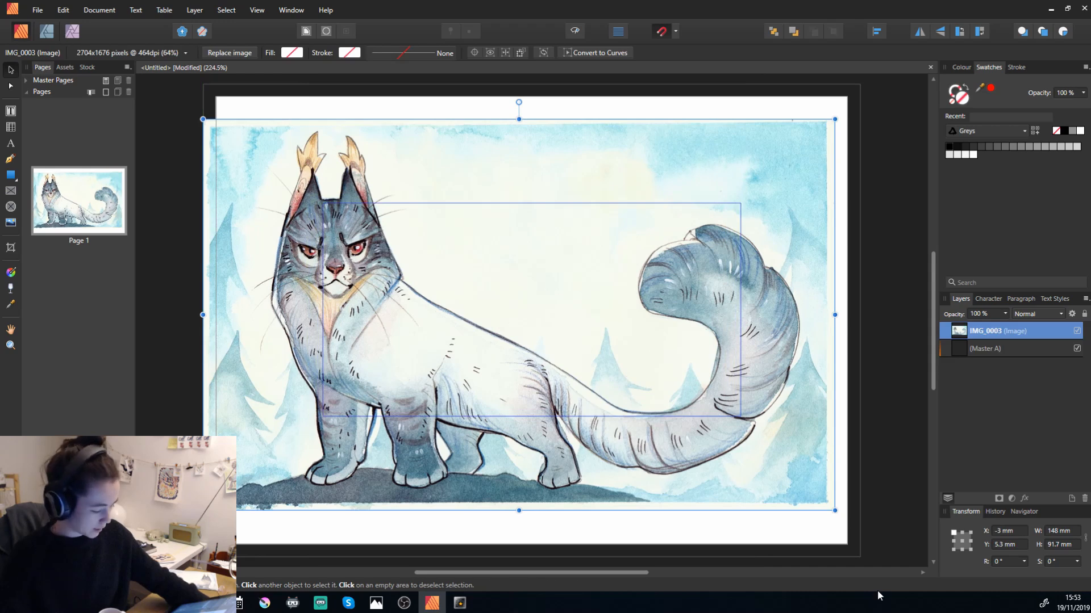
left_click_drag(836, 512, 860, 527)
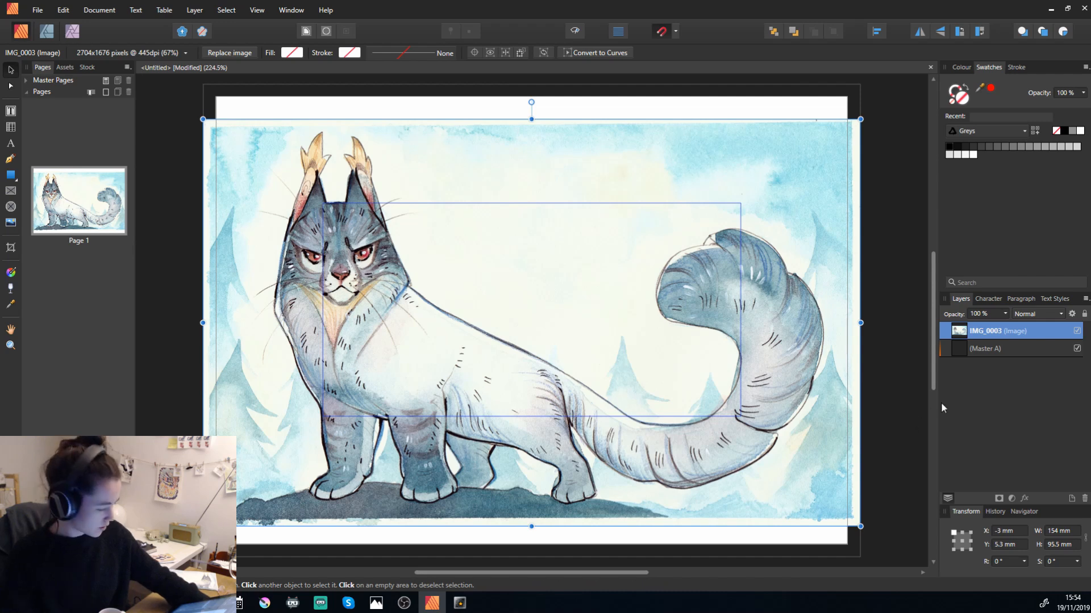
Draw a 154 × 111 mm rectangle over the full bleed area behind the painting and fill it with the off-white sampled from the painting's border.
left_click(1010, 349)
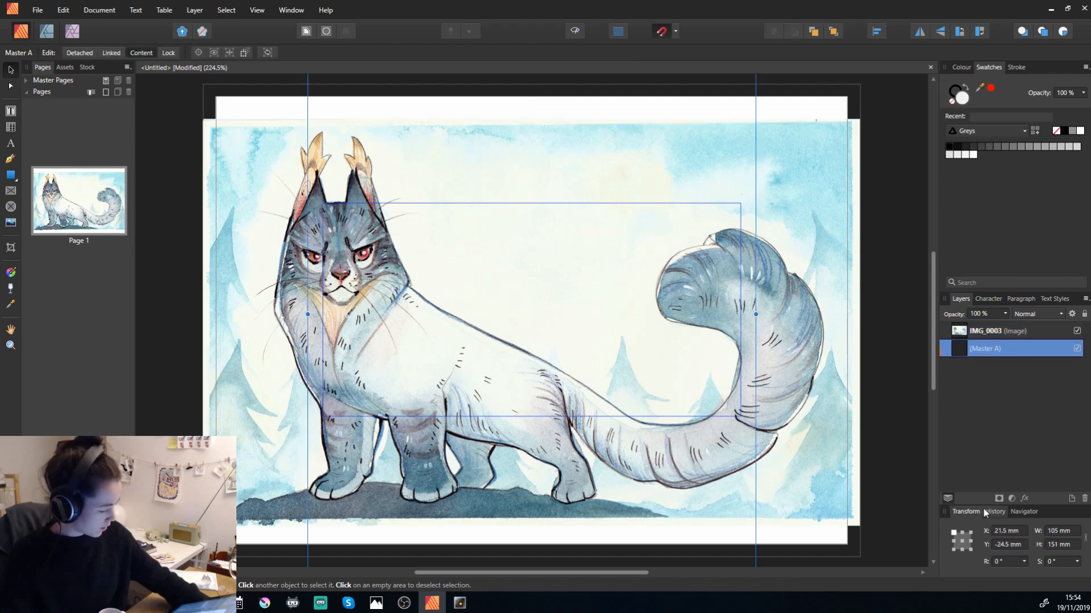
left_click(1071, 498)
key("ctrl+z")
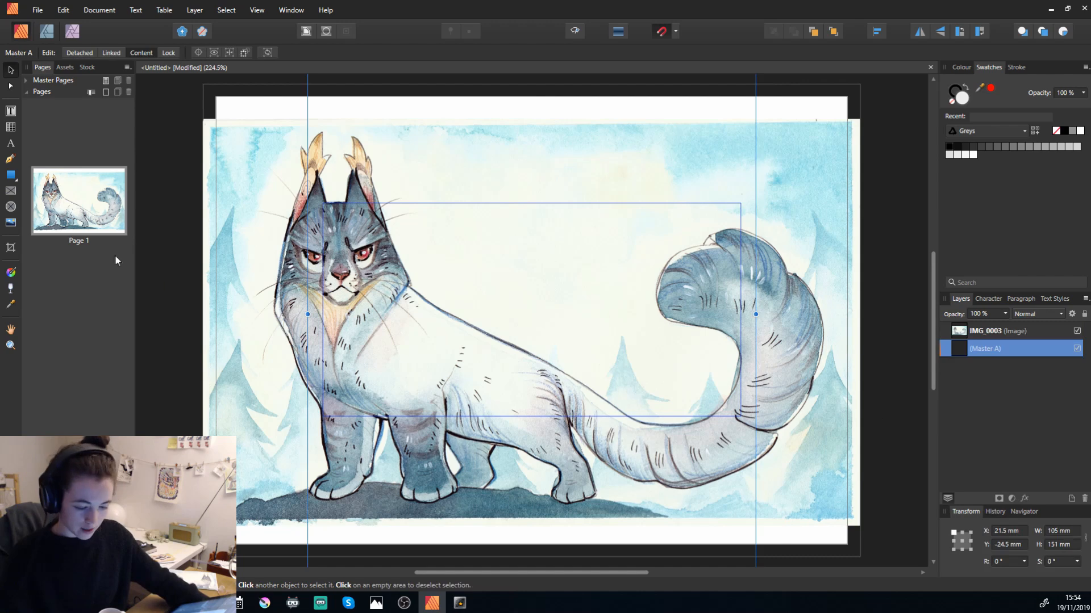
left_click(10, 176)
mouse_move(203, 84)
left_mouse_down()
mouse_move(681, 366)
mouse_move(856, 530)
mouse_move(860, 560)
mouse_move(858, 520)
left_mouse_up()
scroll(851, 518, "up", 3)
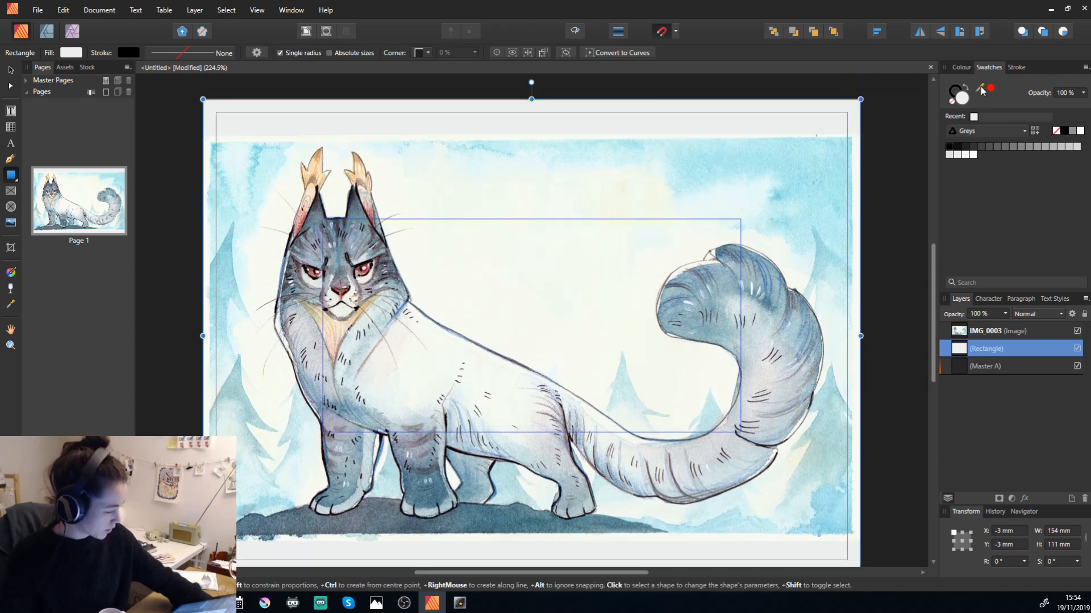
left_click_drag(982, 91, 255, 142)
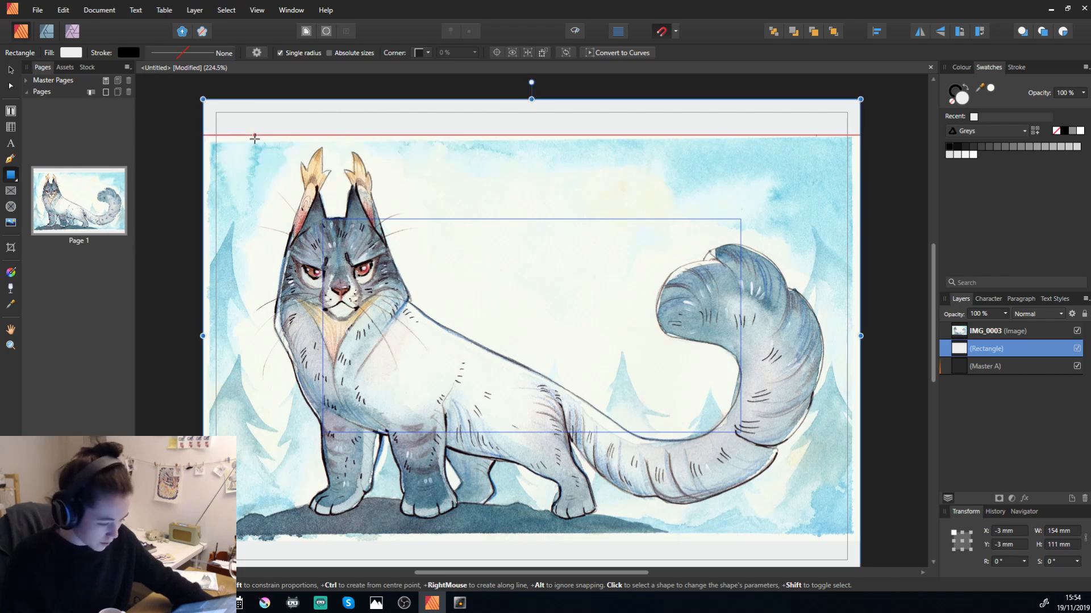
left_click(991, 88)
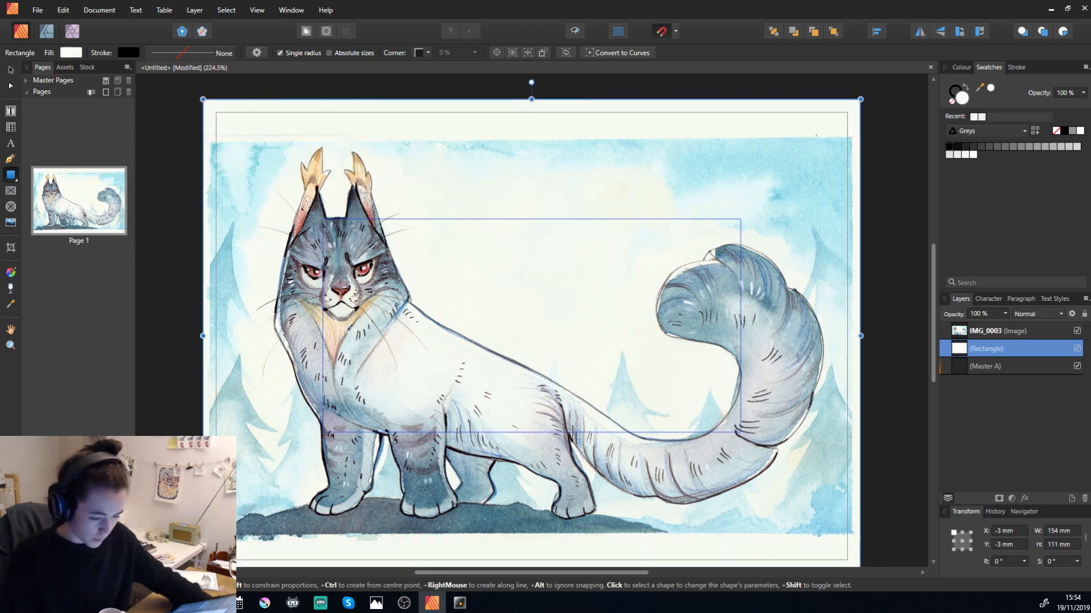
Rotate the painting by about -0.4° to straighten it on the page.
left_click(10, 69)
left_click(531, 137)
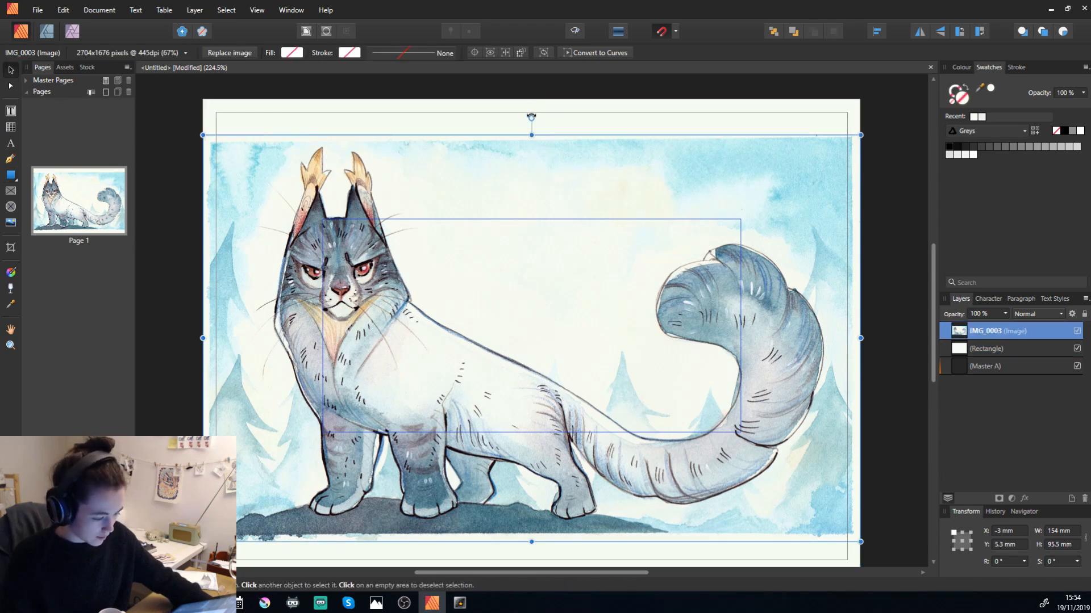
left_click_drag(533, 118, 535, 118)
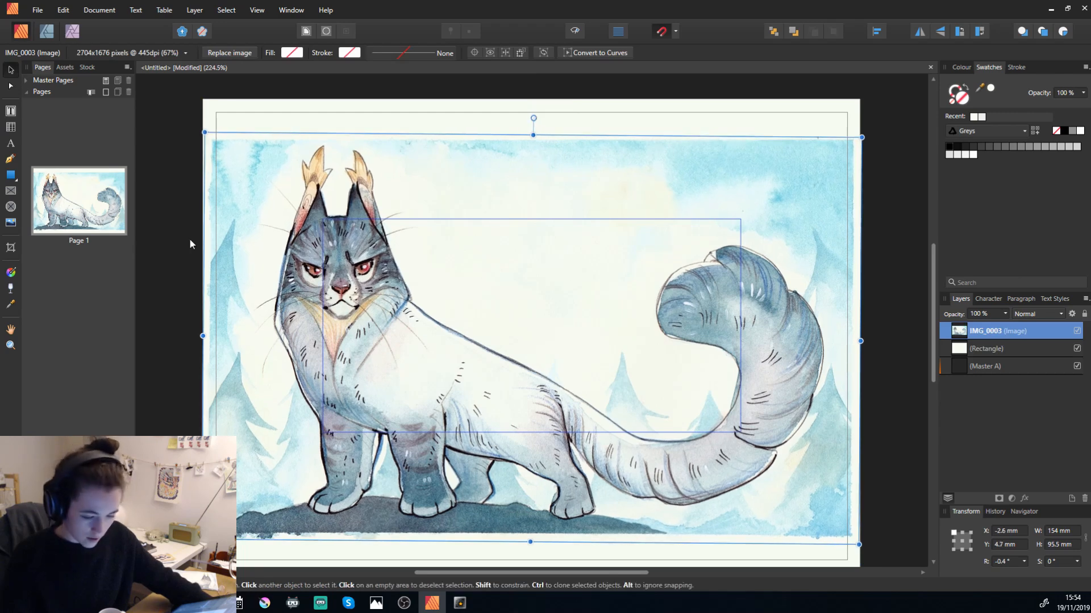
Crop the uneven white strips off the painting's upper and lower edges, and deselect it.
left_click(10, 249)
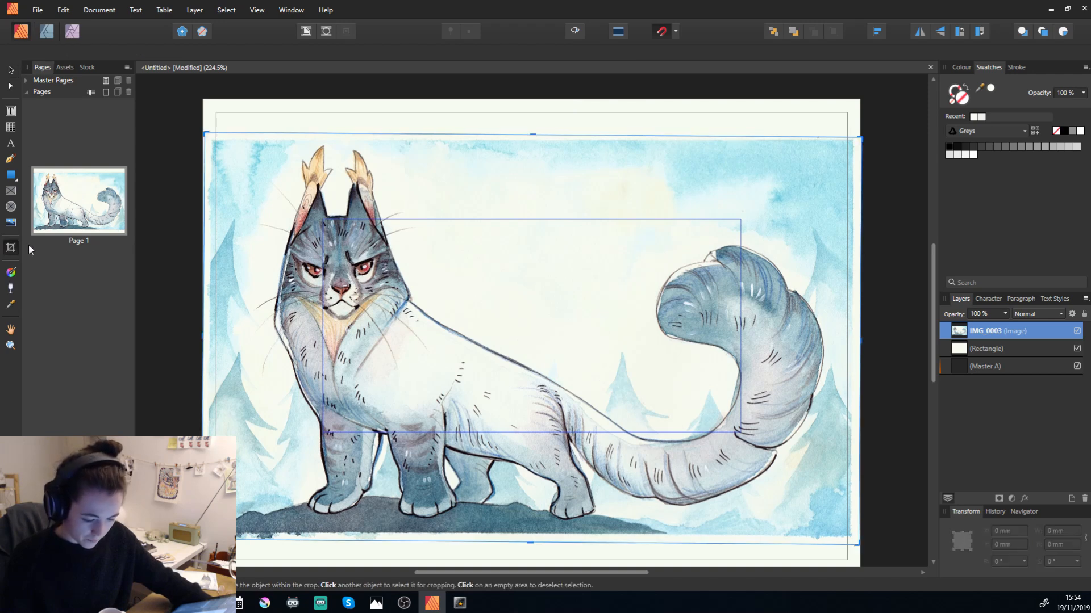
left_click_drag(532, 135, 533, 141)
left_click_drag(530, 542, 529, 533)
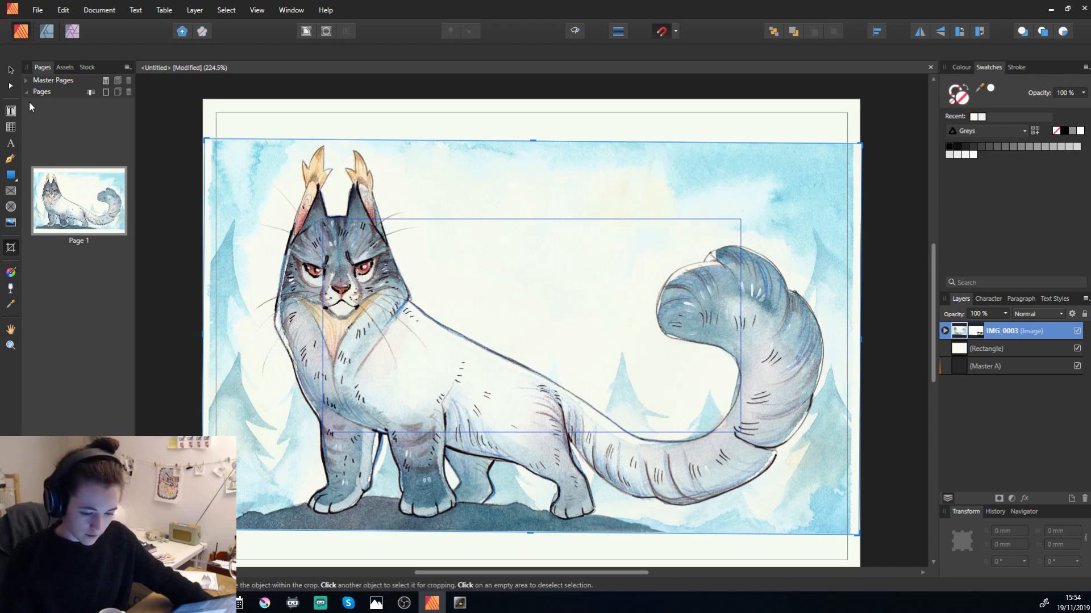
left_click(11, 70)
left_click(193, 107)
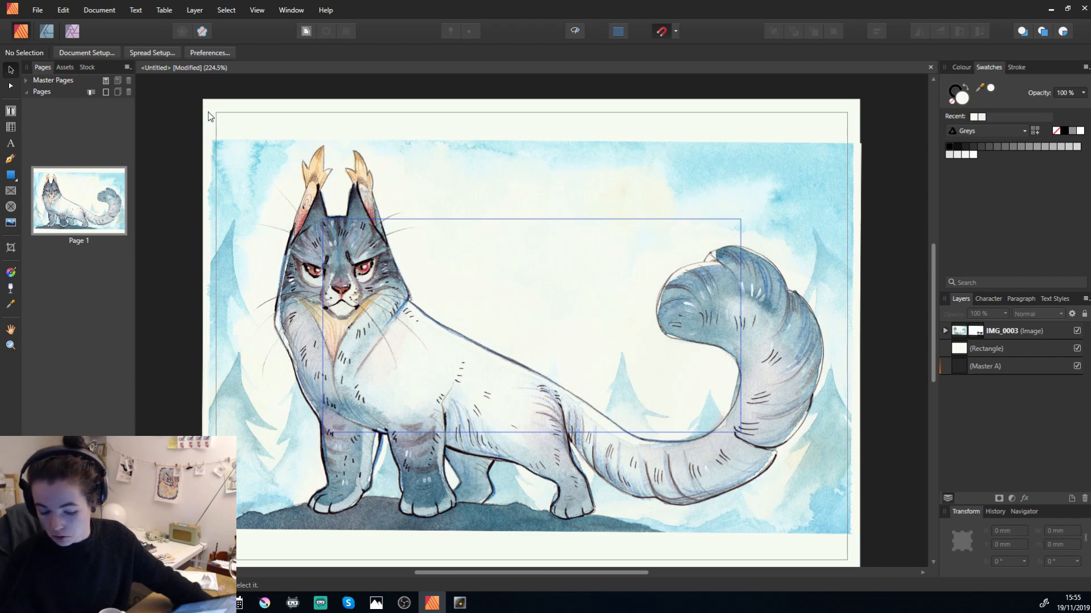
Compare the page in trimmed preview and with the bleed area shown, leaving the trimmed preview on.
key("w")
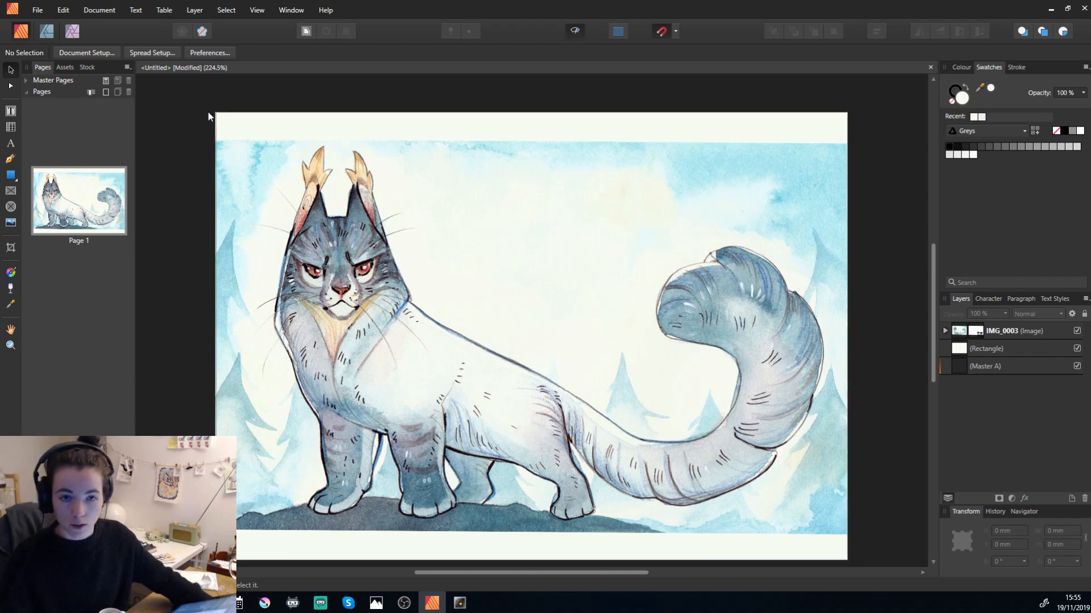
key("w")
key("w")
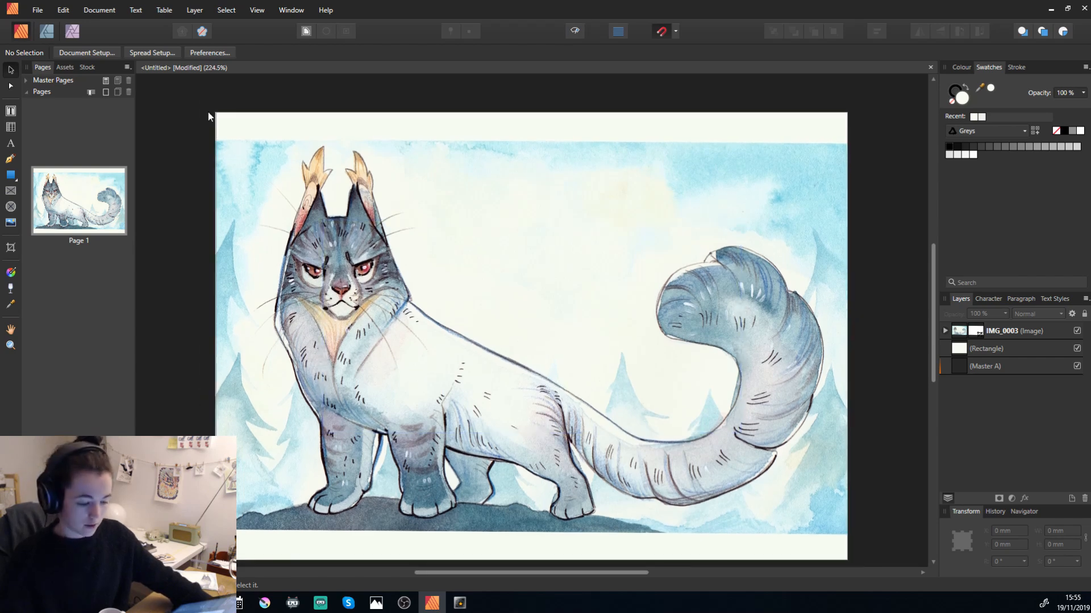
scroll(375, 262, "down", 2)
scroll(376, 278, "up", 3)
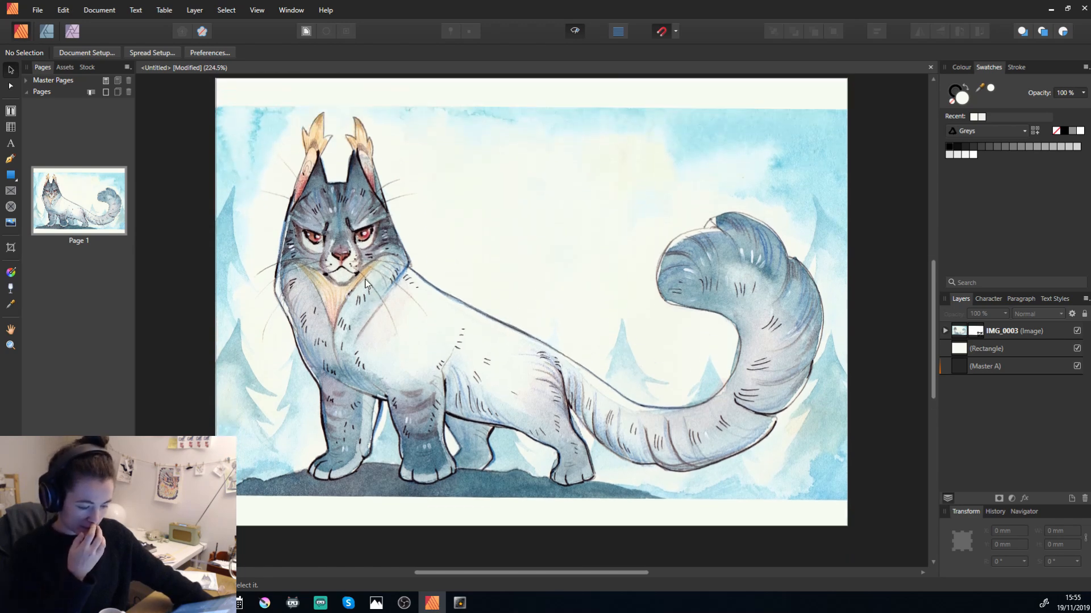
scroll(380, 296, "down", 2)
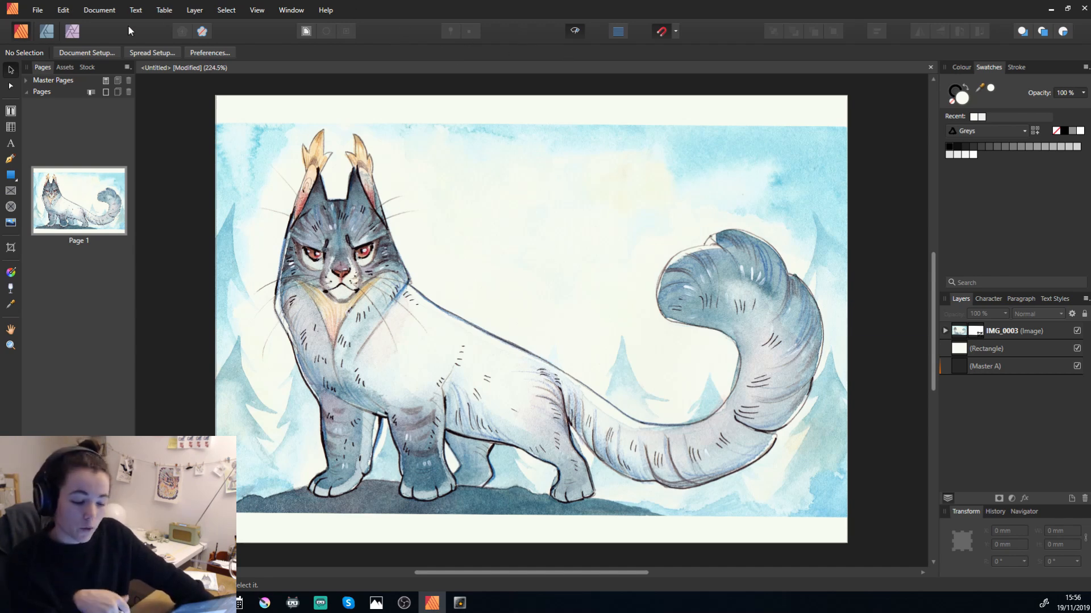
Open the export settings for the page as PDF with the MIXAM3 preset, bleed included and the whole document as area.
left_click(38, 10)
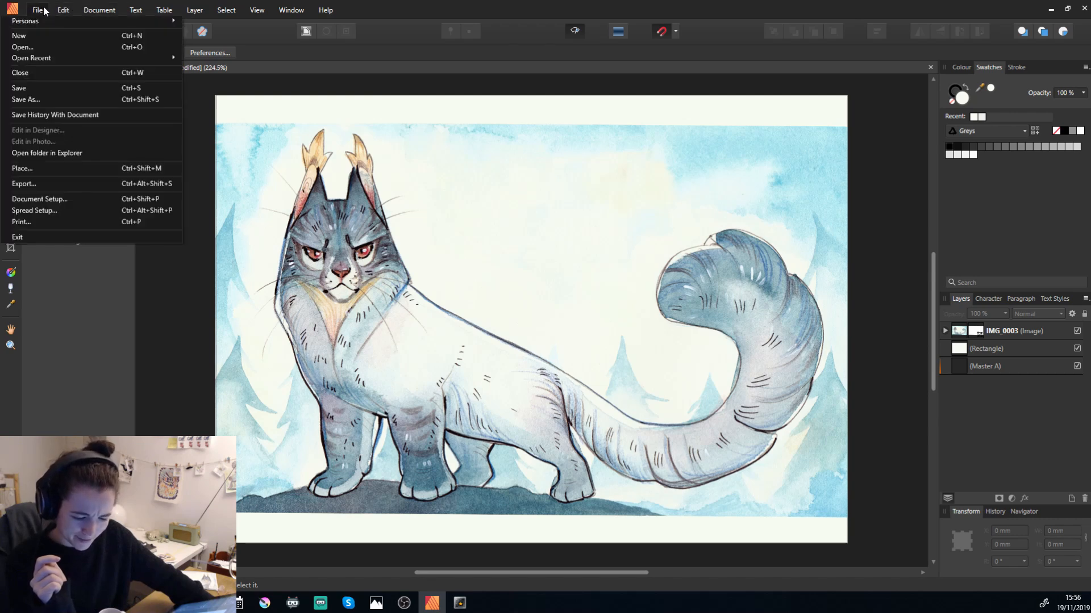
left_click(35, 185)
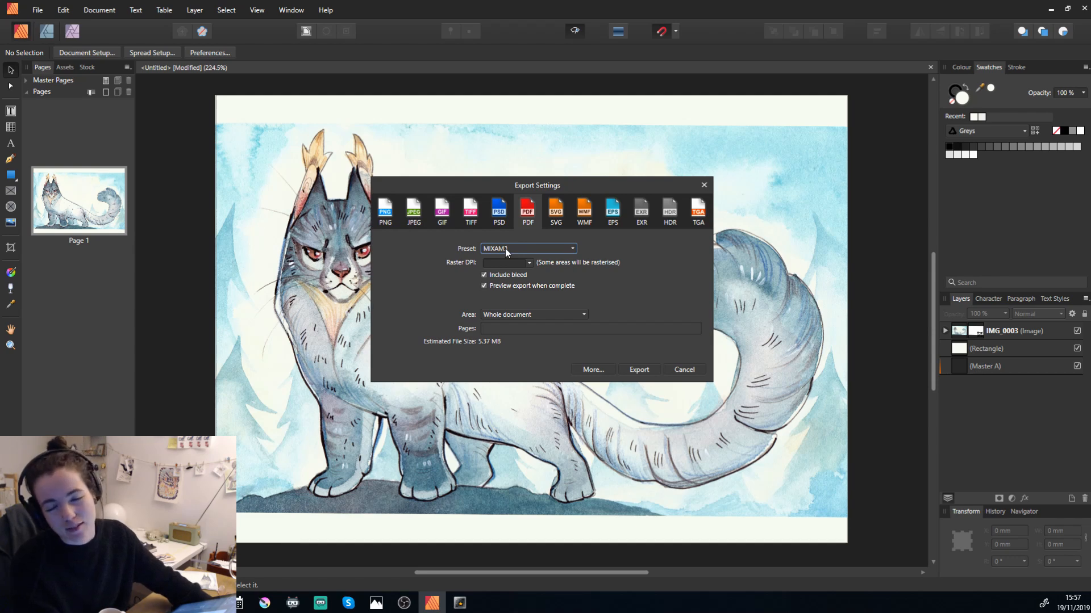
left_click(519, 248)
left_click(427, 267)
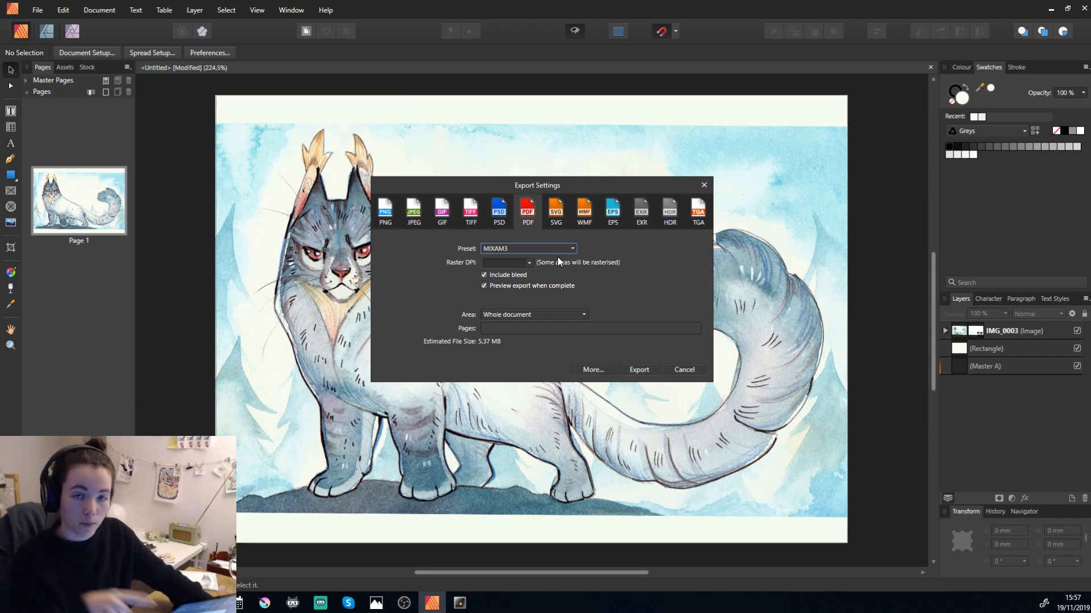
left_click(544, 250)
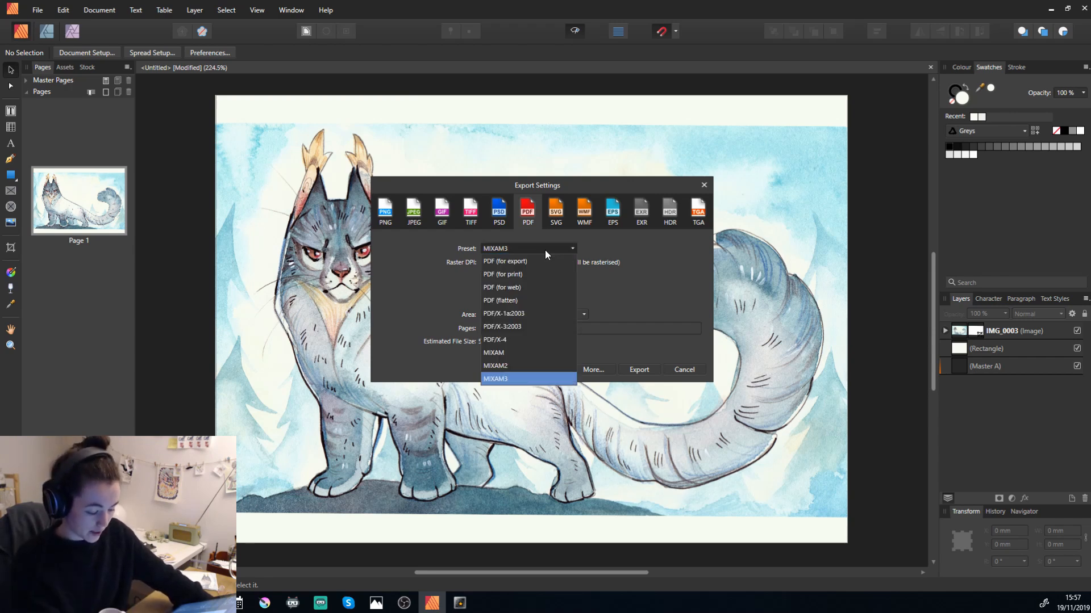
left_click(545, 250)
left_click(482, 250)
left_click(483, 250)
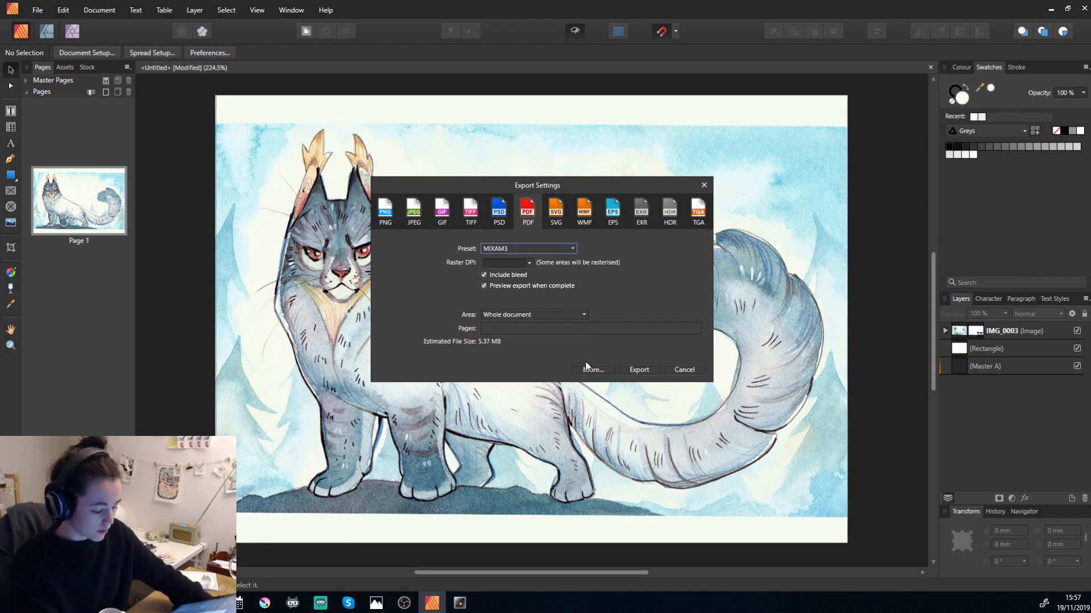
Set the detailed PDF options to PDF/X-1a:2003 compatibility, CMYK colour space and the Coated FOGRA39 (ISO 12647-2:2004) ICC profile.
left_click(602, 369)
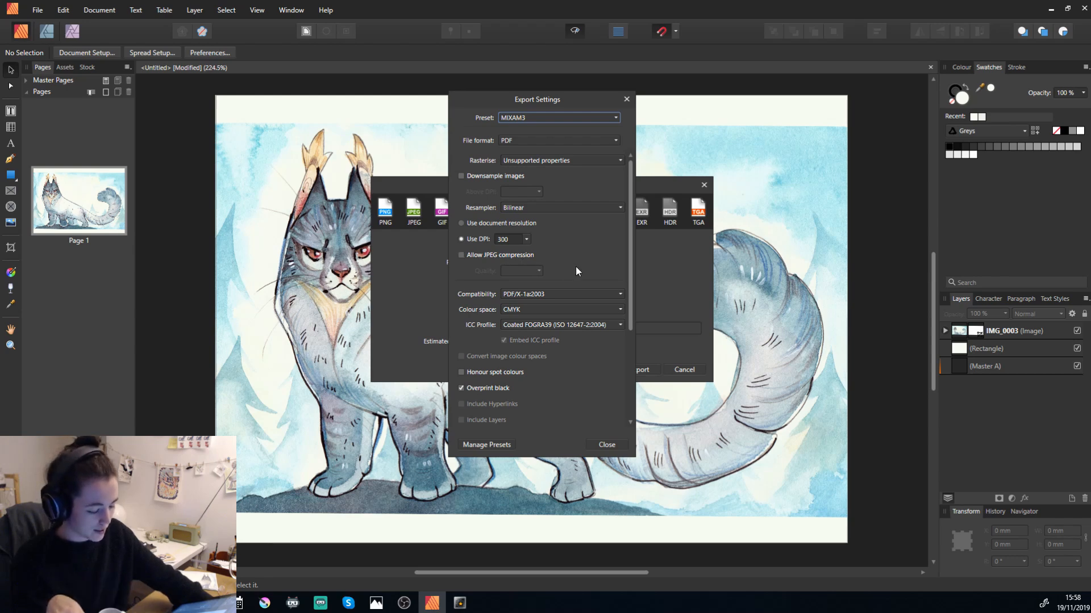
scroll(575, 267, "down", 3)
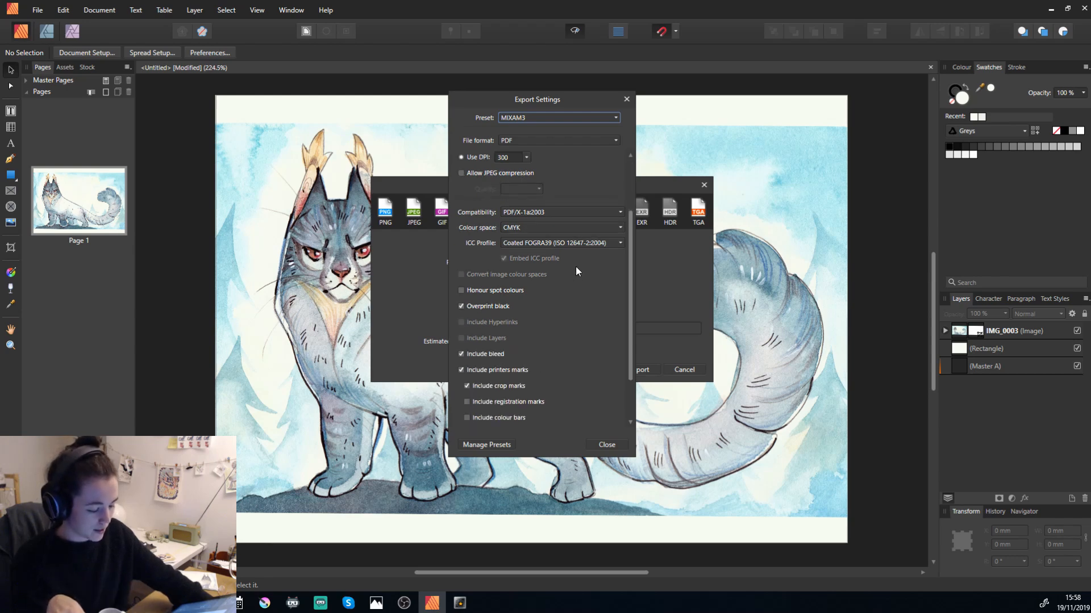
left_click(516, 213)
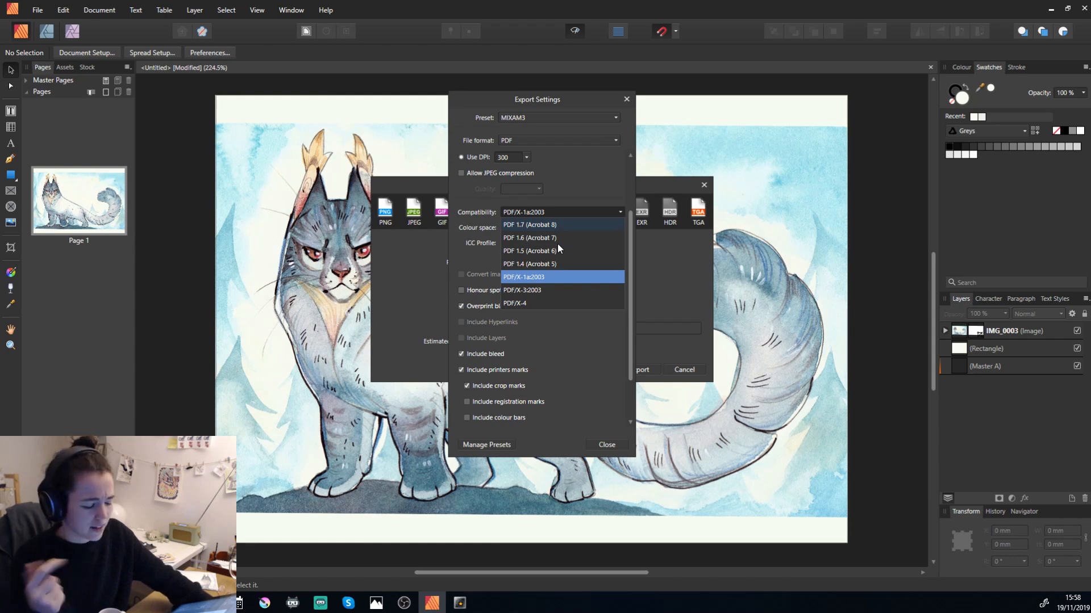
left_click(530, 281)
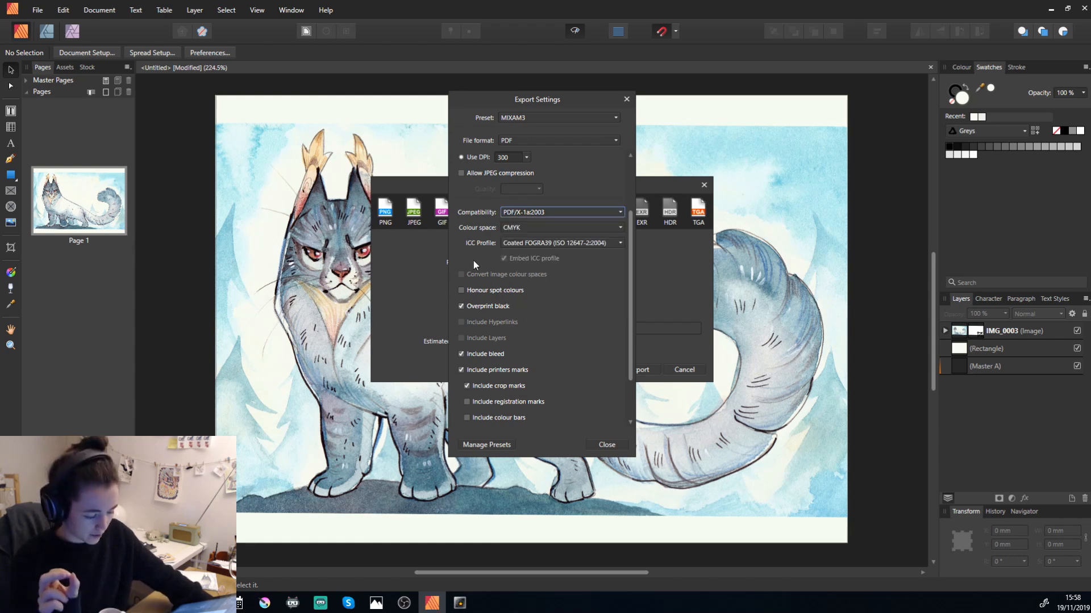
left_click(513, 230)
left_click(515, 244)
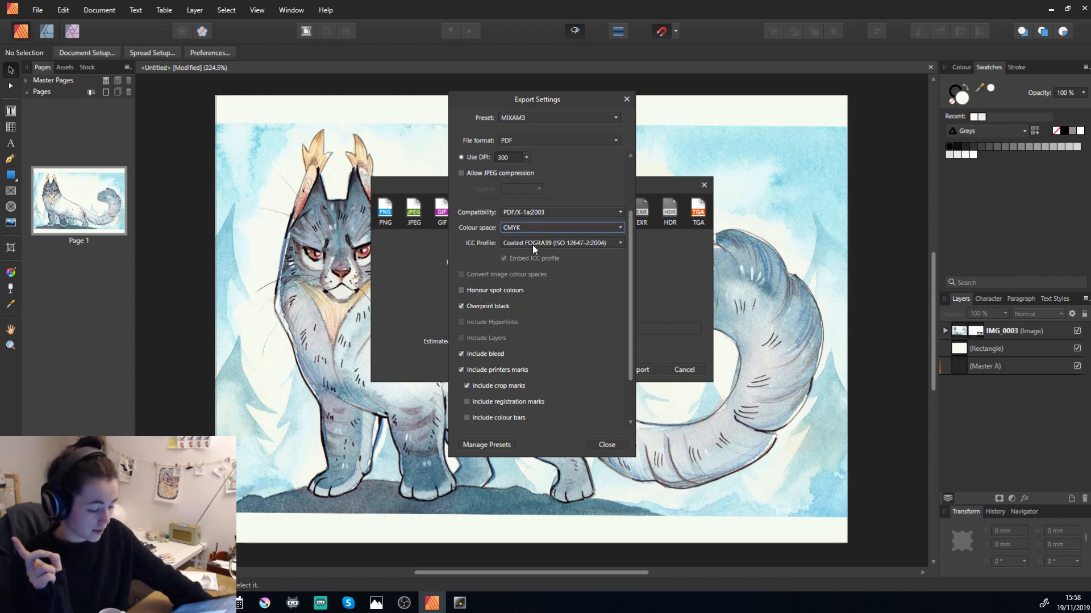
left_click(533, 243)
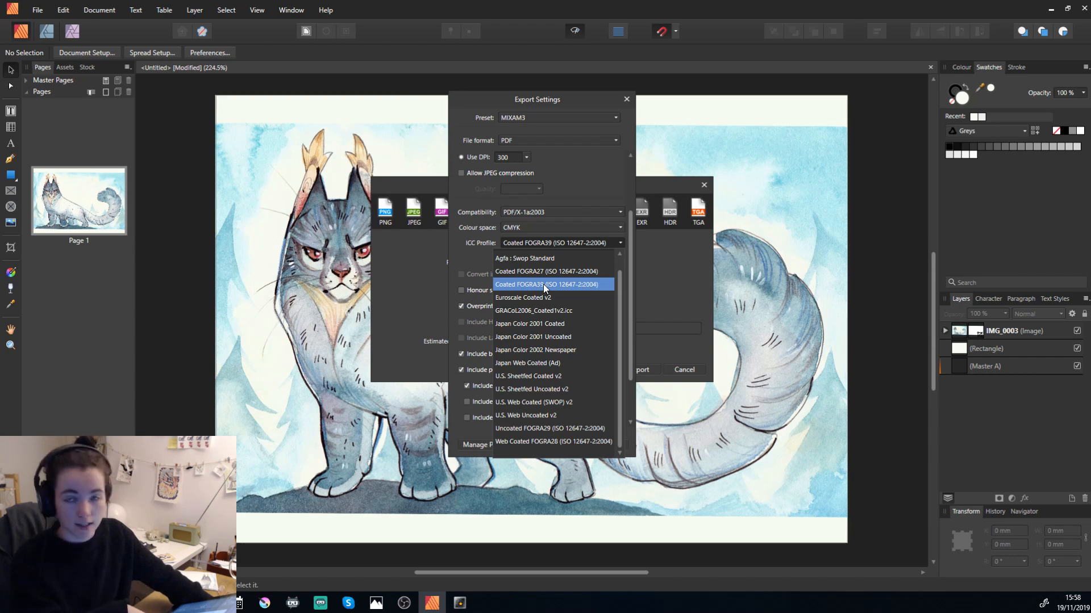
left_click(525, 284)
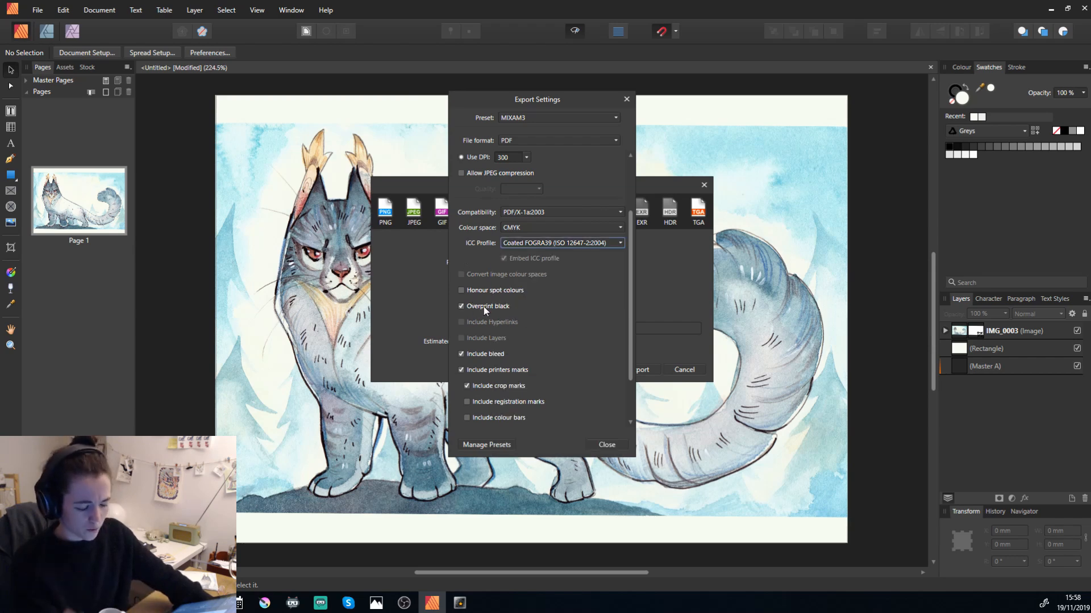
scroll(505, 322, "down", 2)
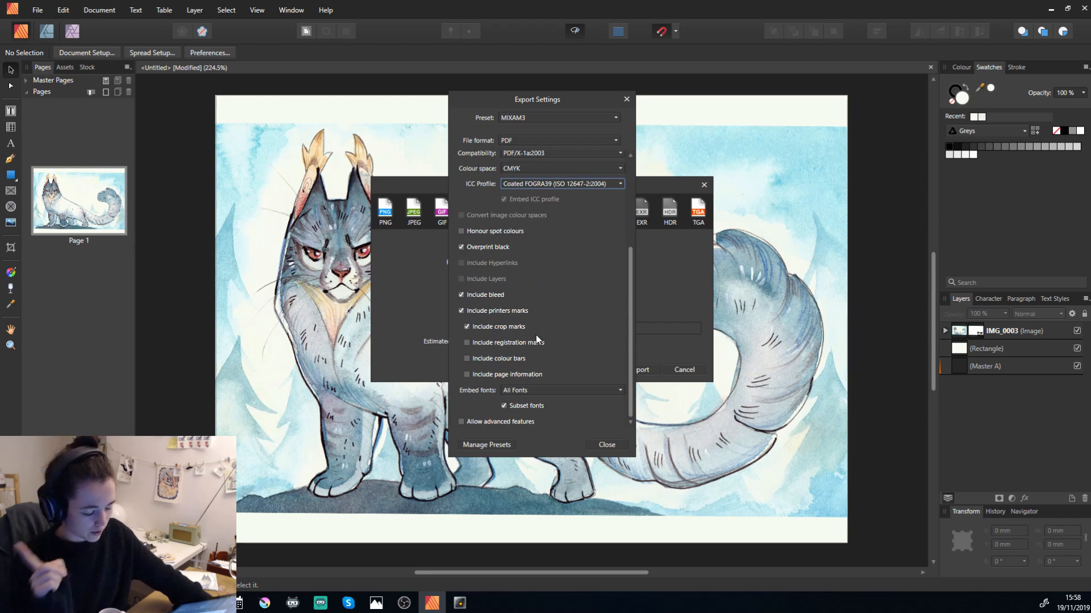
scroll(549, 374, "up", 5)
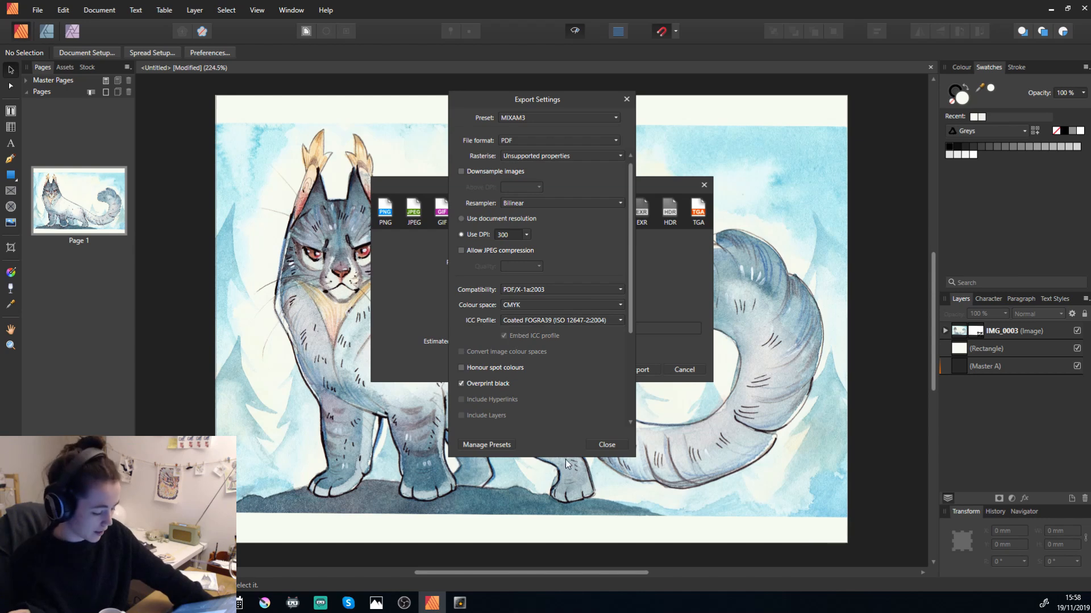
left_click(607, 446)
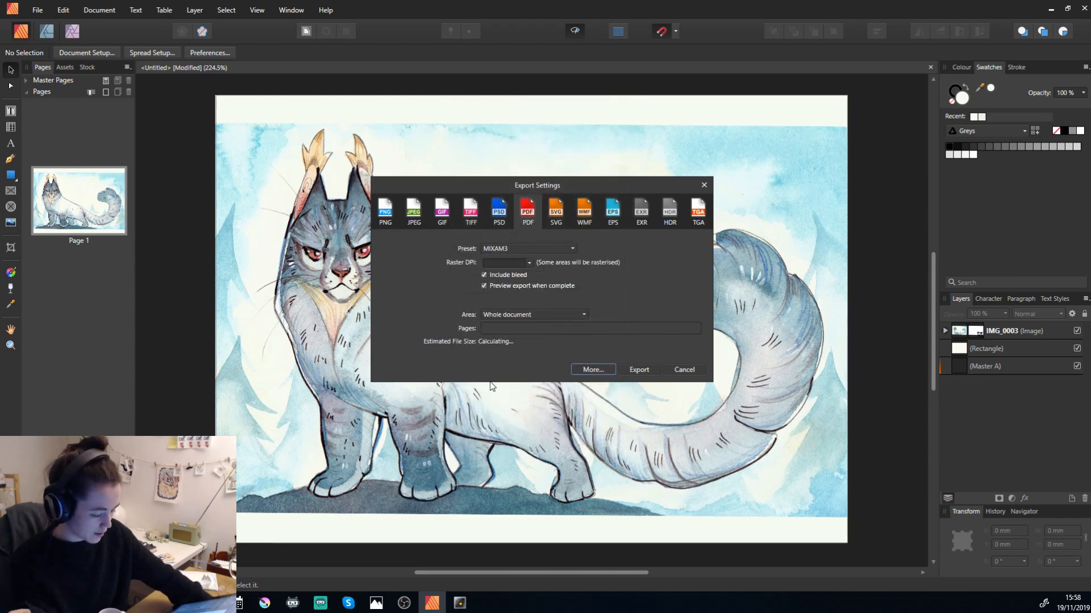
Export the PDF as Untitled into the 2019_11_19 folder in Documents.
left_click(628, 371)
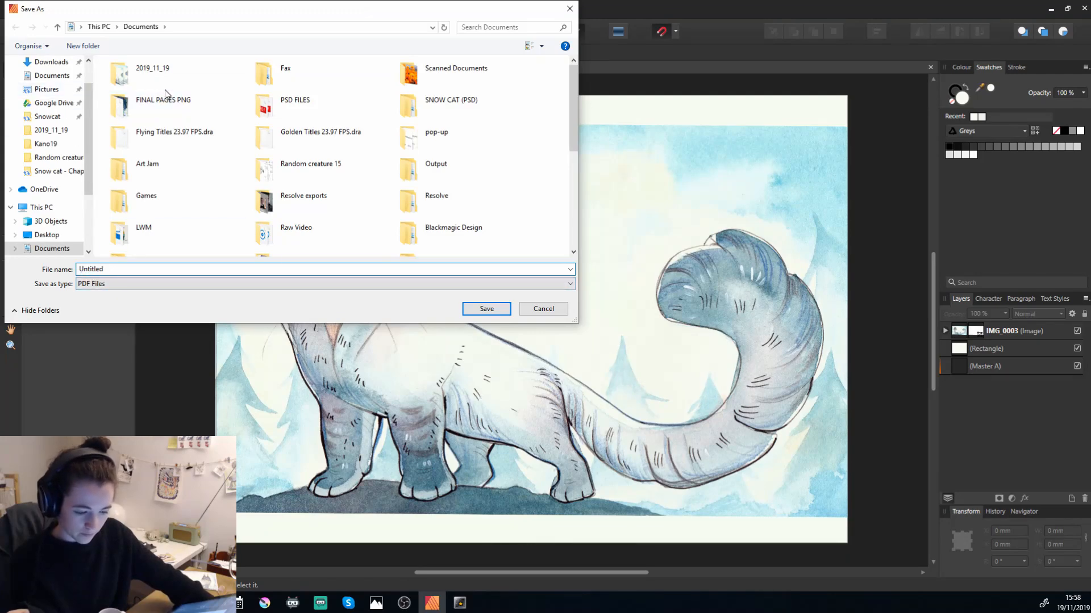
double_click(162, 73)
left_click(486, 310)
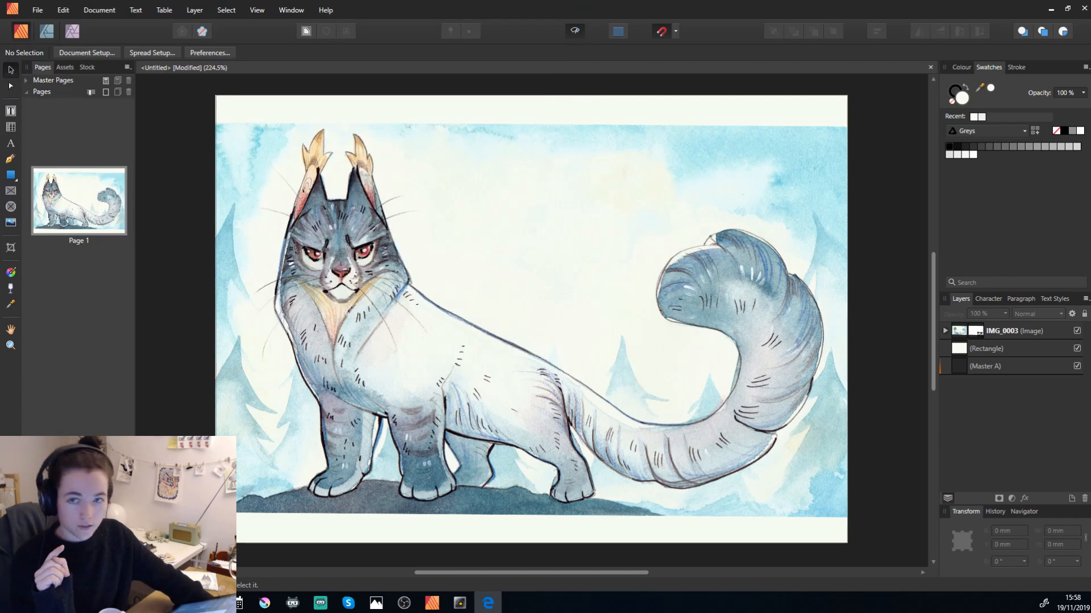
Examine the artwork, bleed and crop marks in the exported PDF preview, and close the preview.
left_click_drag(0, 114, 358, 76)
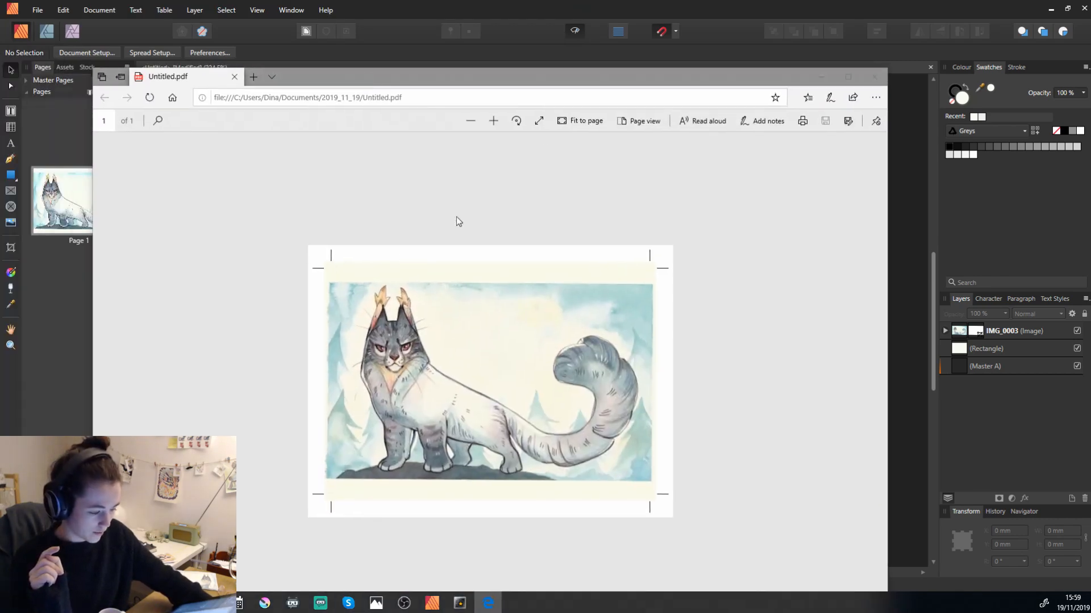
left_click(492, 121)
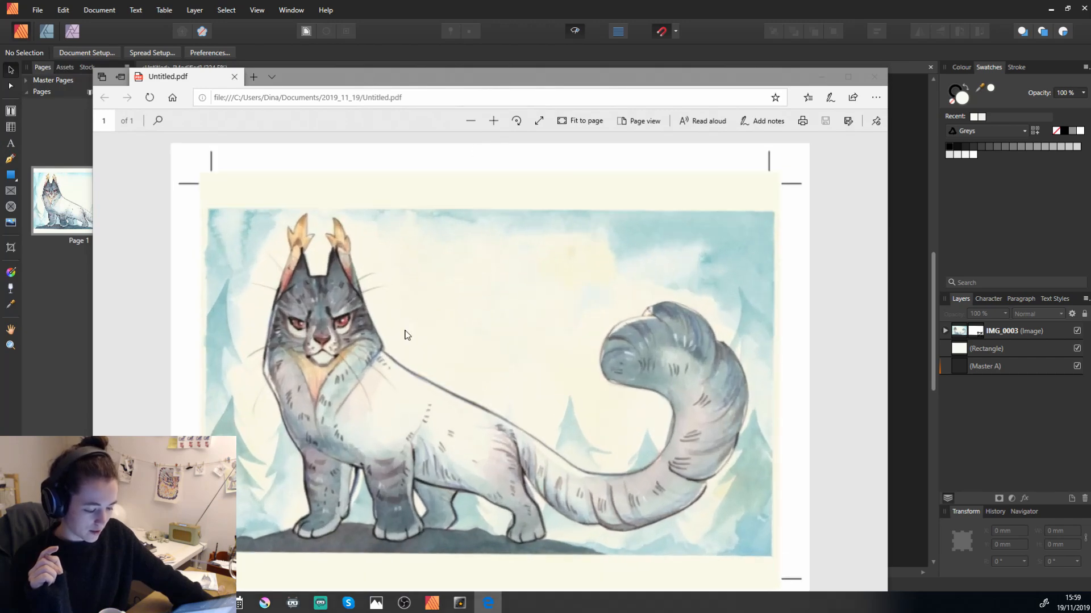
left_click(875, 84)
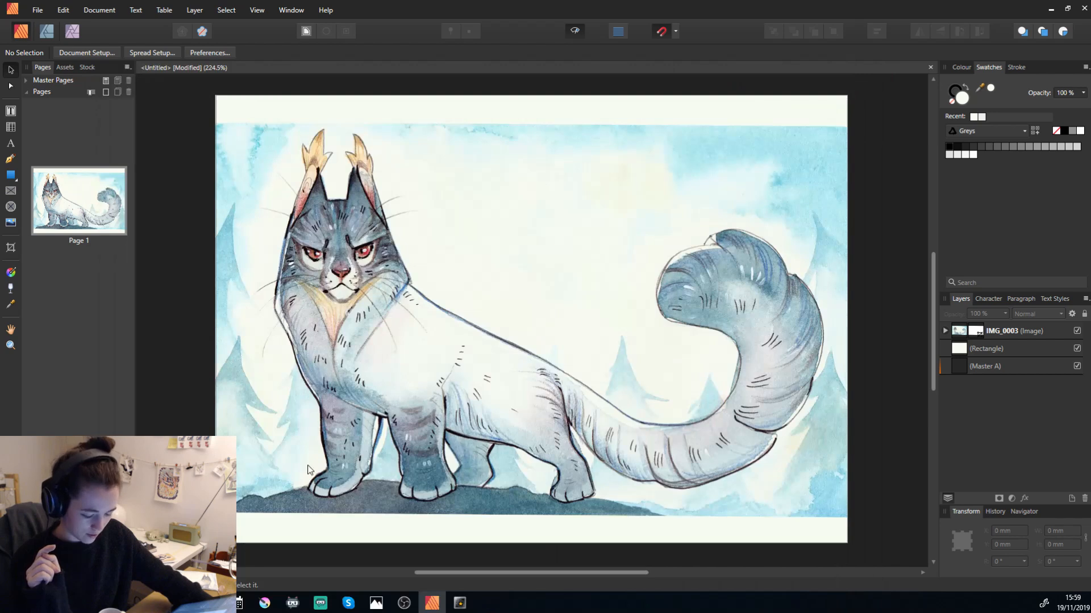
Open the Untitled PDF from the 2019_11_19 folder in Chrome and examine its colours and crop marks enlarged.
left_click(210, 603)
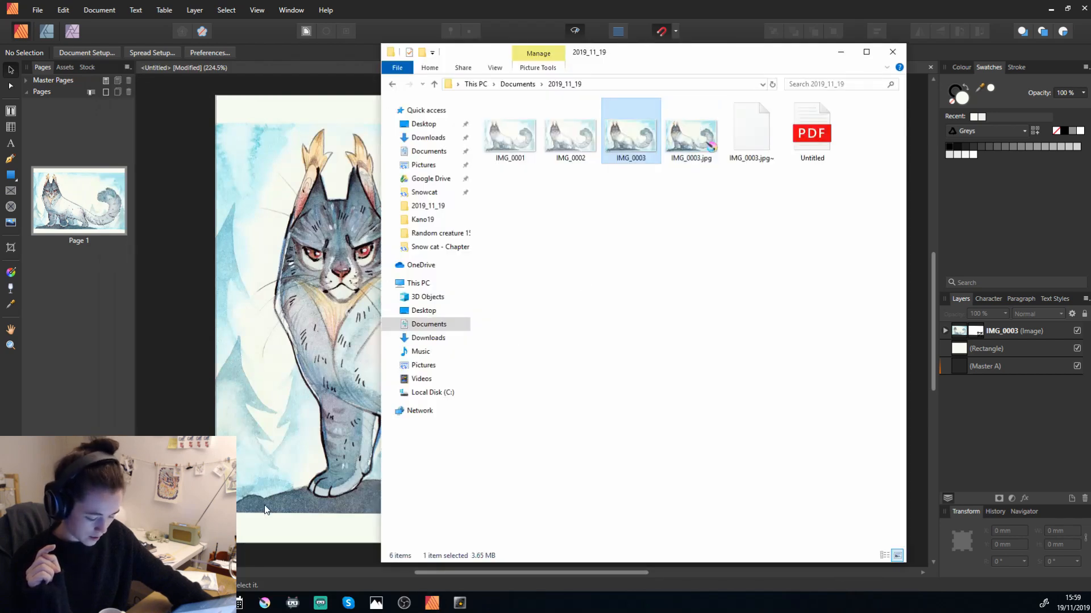
left_click(209, 603)
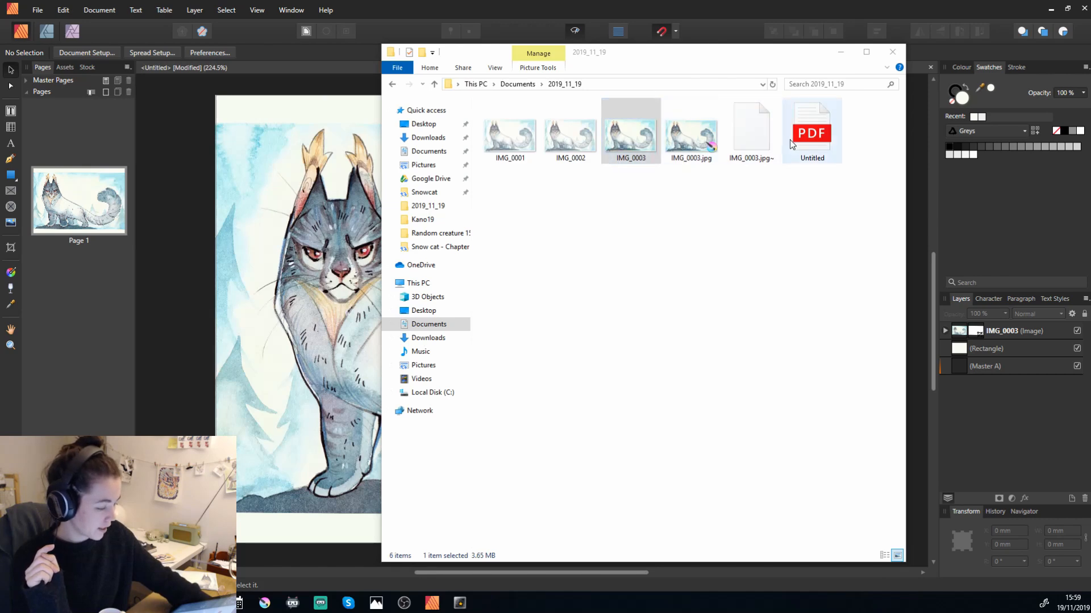
left_click(807, 134)
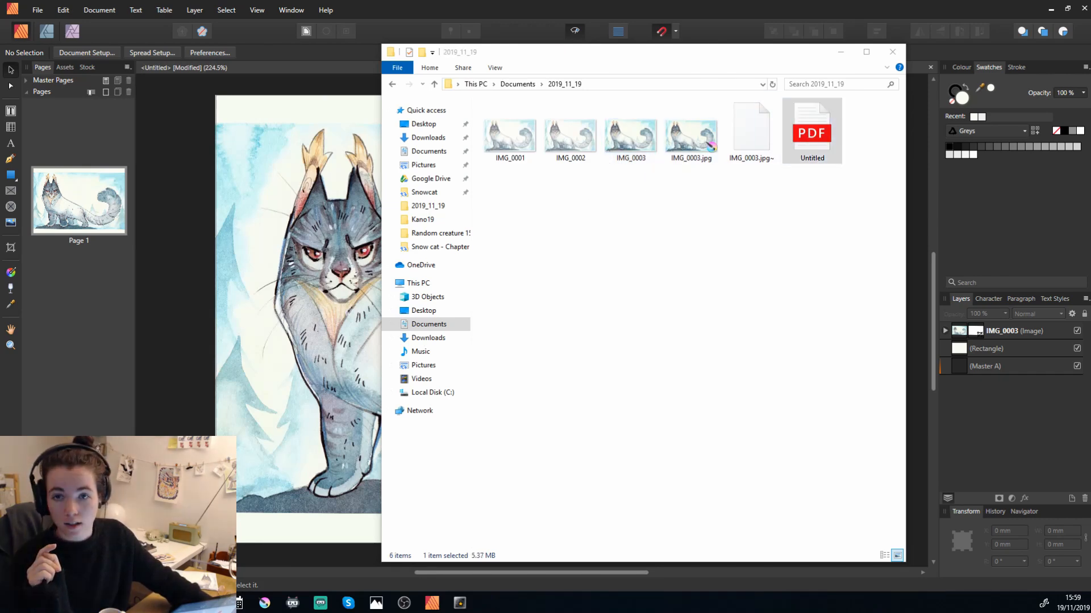
left_click_drag(0, 192, 503, 59)
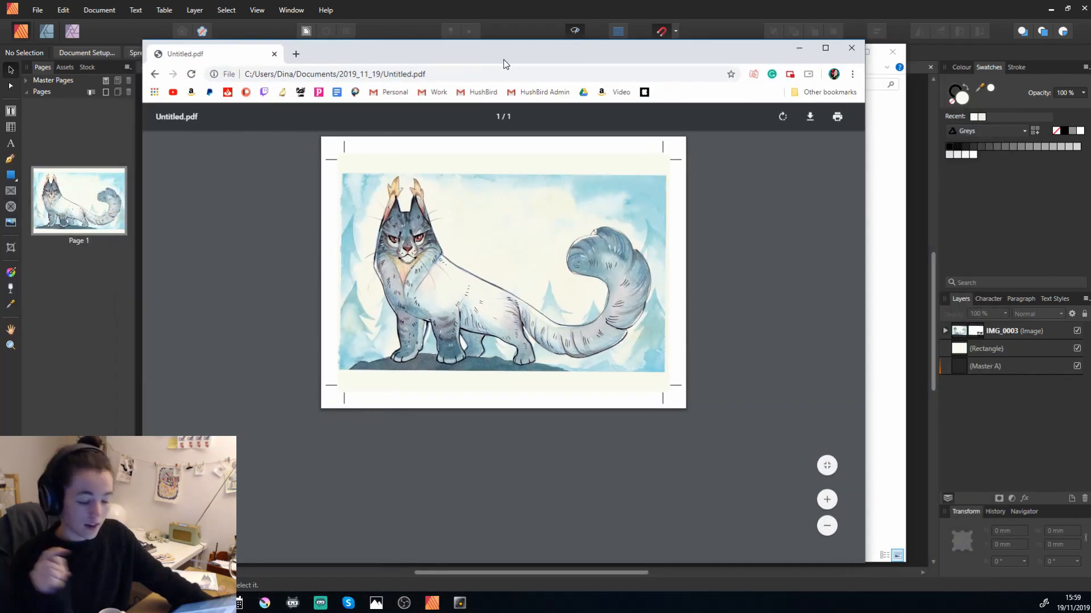
left_click(831, 501)
left_click(831, 501)
left_click(831, 501)
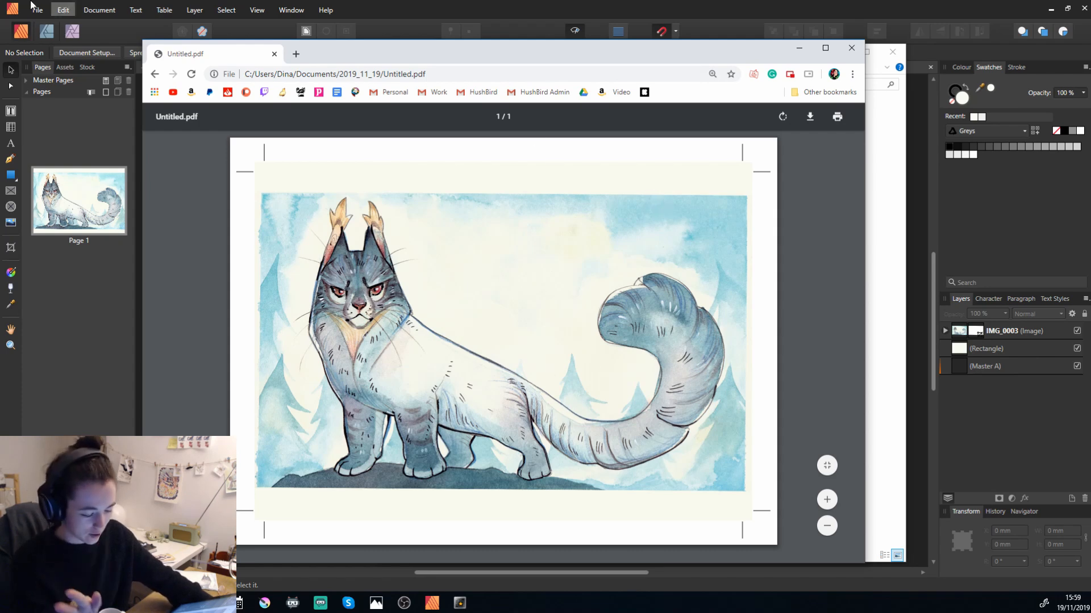
Go to printed.com in the browser and start a new order for Postcards.
left_click(294, 55)
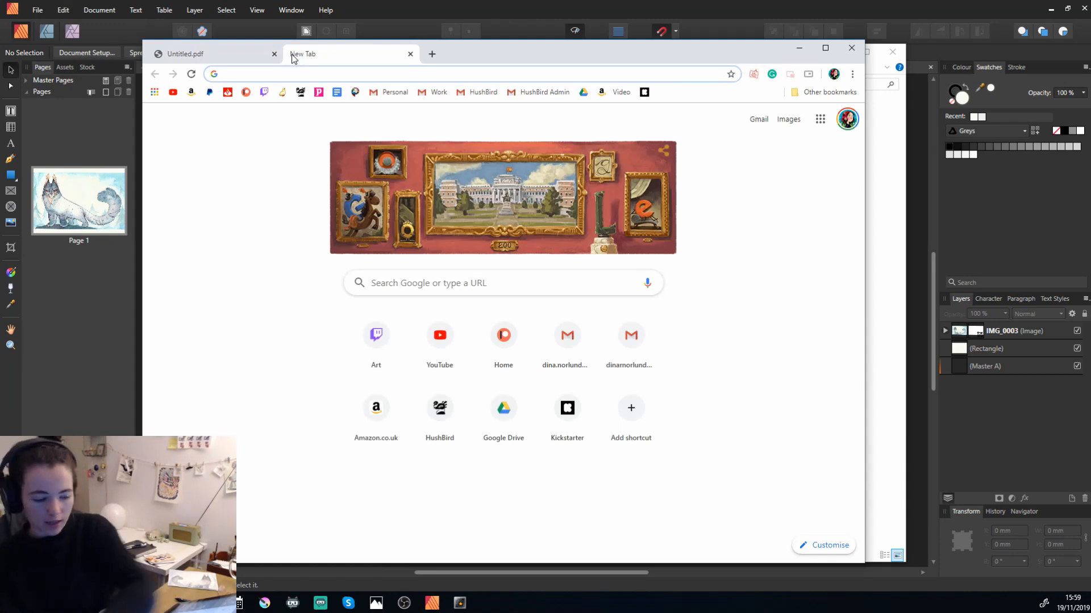
left_click_drag(527, 53, 0, 55)
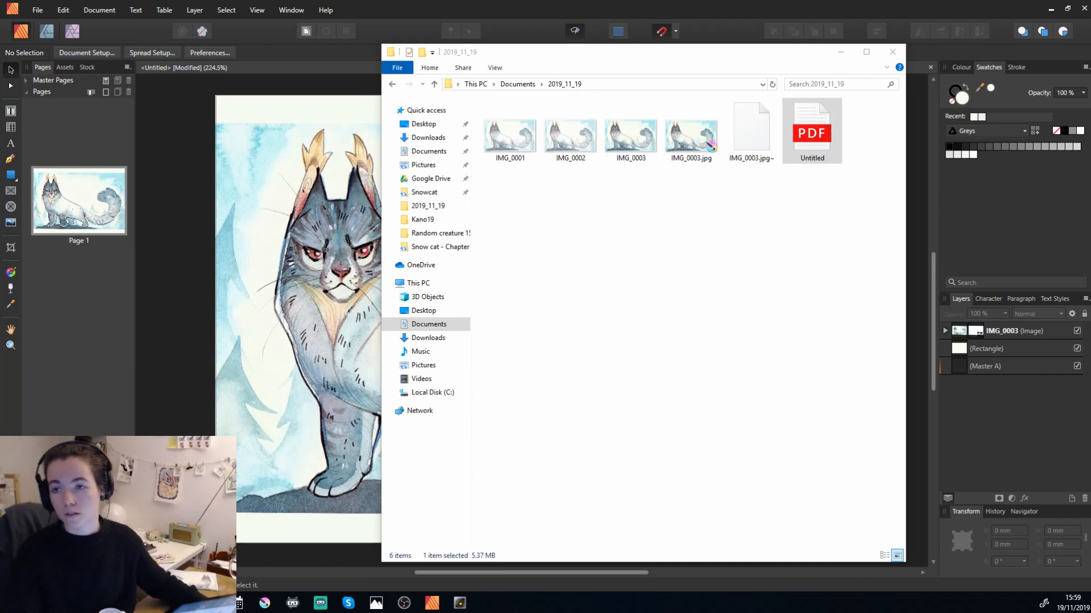
left_click_drag(0, 171, 459, 64)
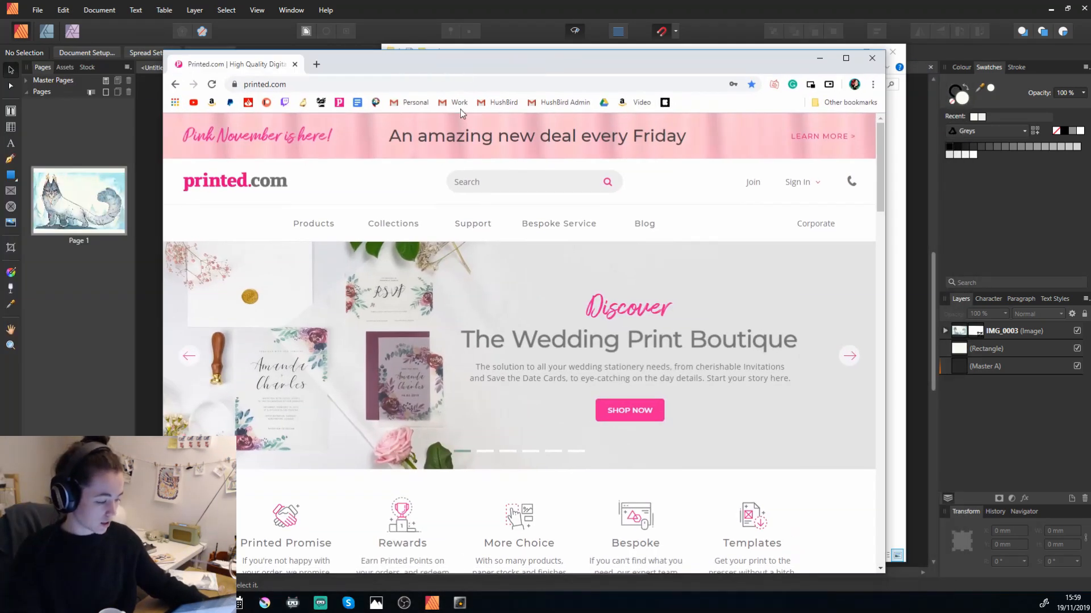
mouse_move(301, 229)
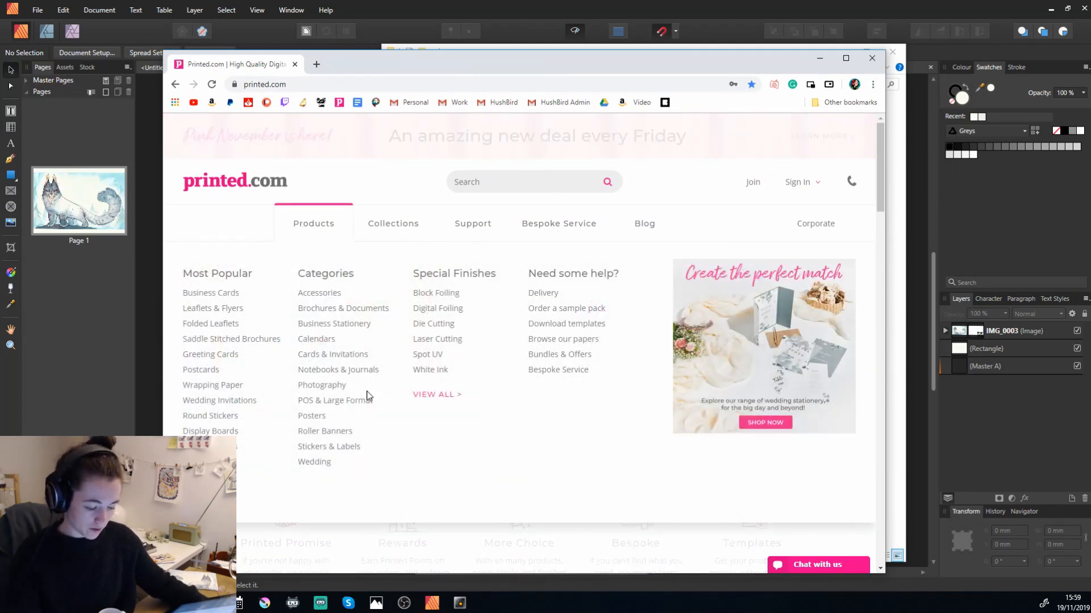
left_click(189, 372)
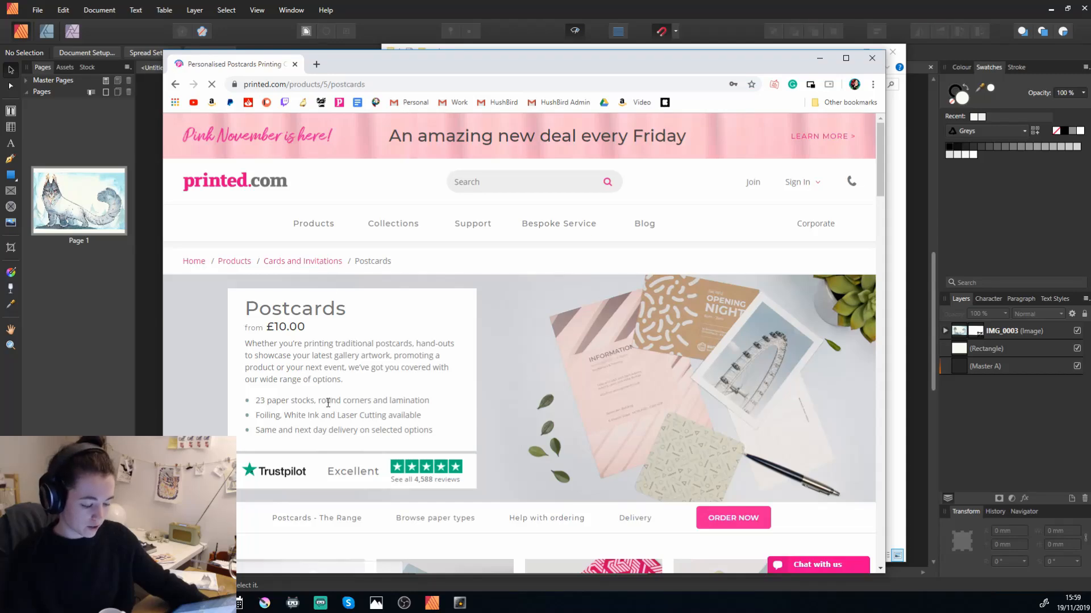
scroll(363, 412, "down", 4)
left_click(733, 296)
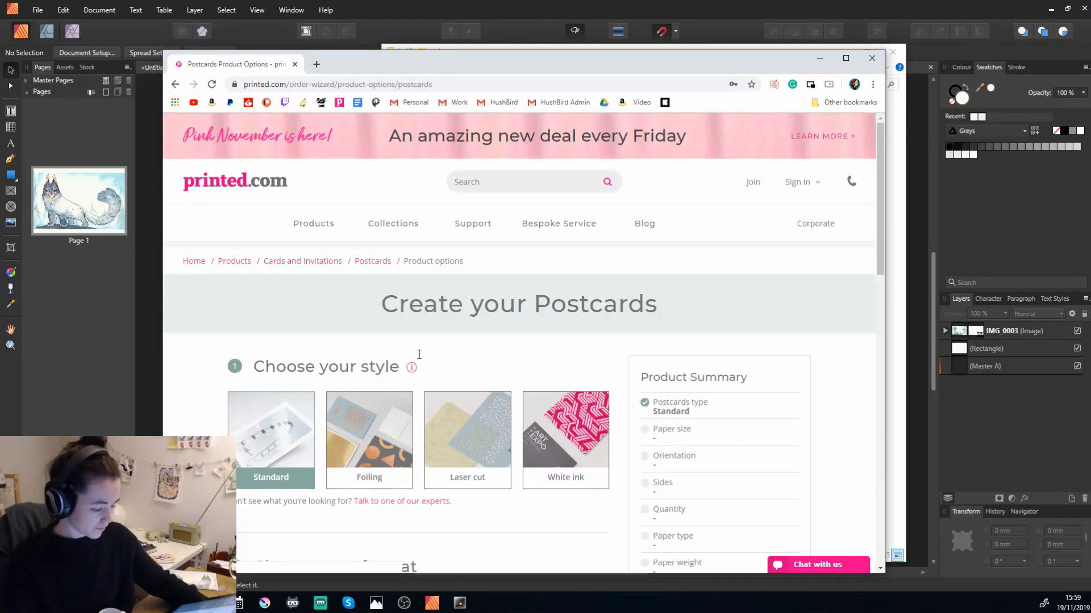
Configure the postcards as A6 (105mm x 148mm), landscape, printed on one side, with a quantity of 100.
scroll(301, 409, "down", 6)
left_click(275, 318)
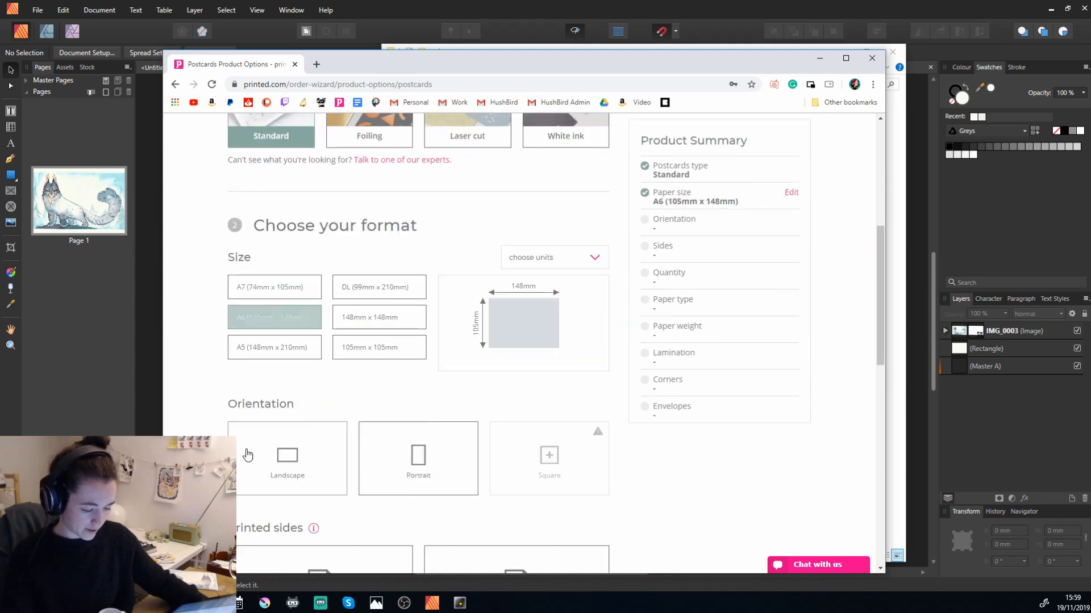
scroll(341, 397, "down", 2)
left_click(286, 352)
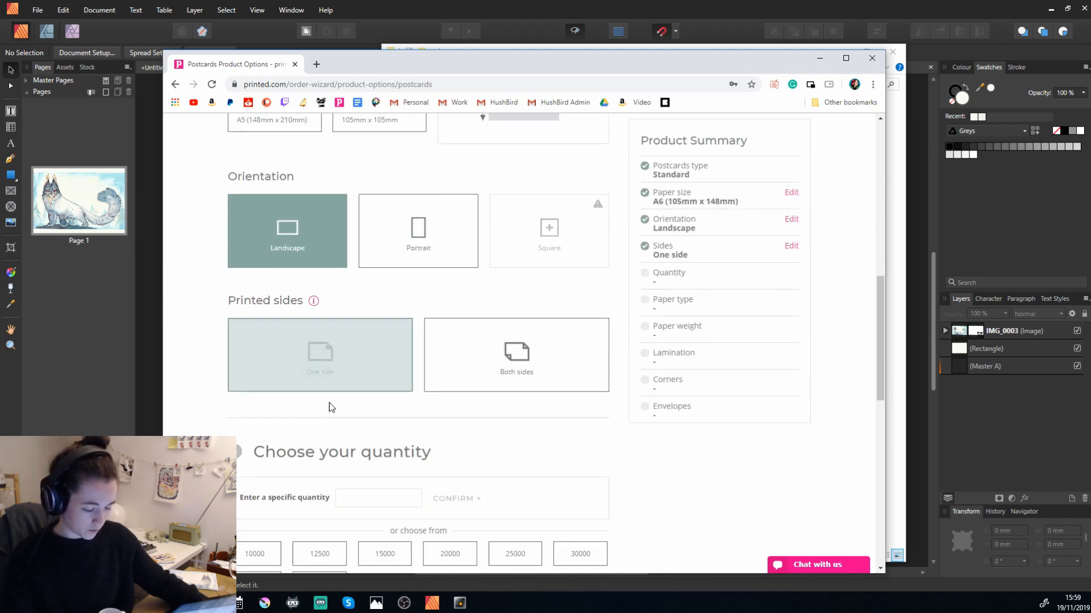
left_click(328, 377)
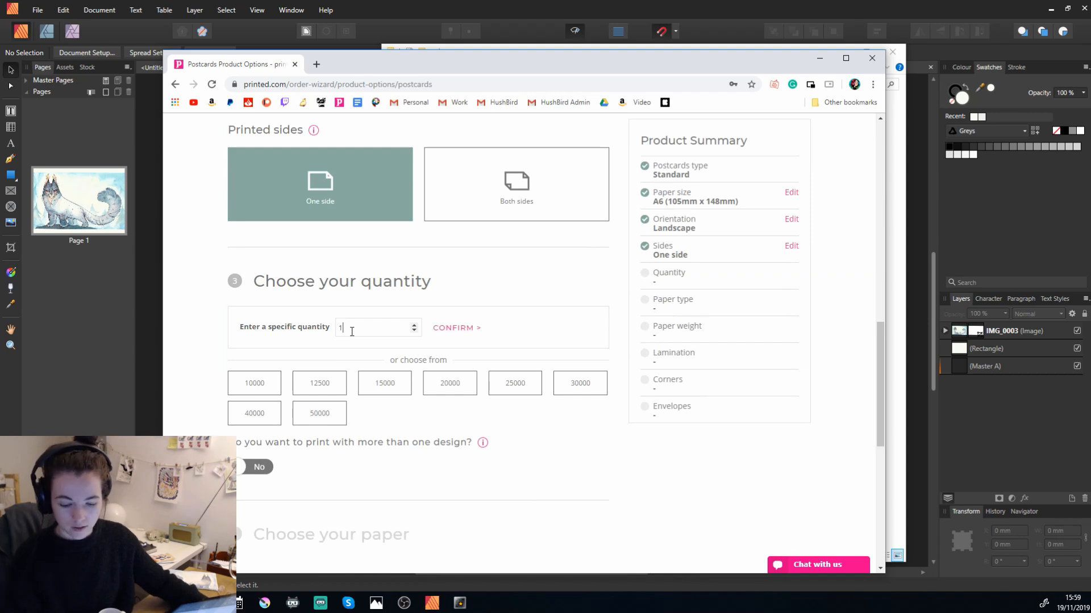
left_click(457, 330)
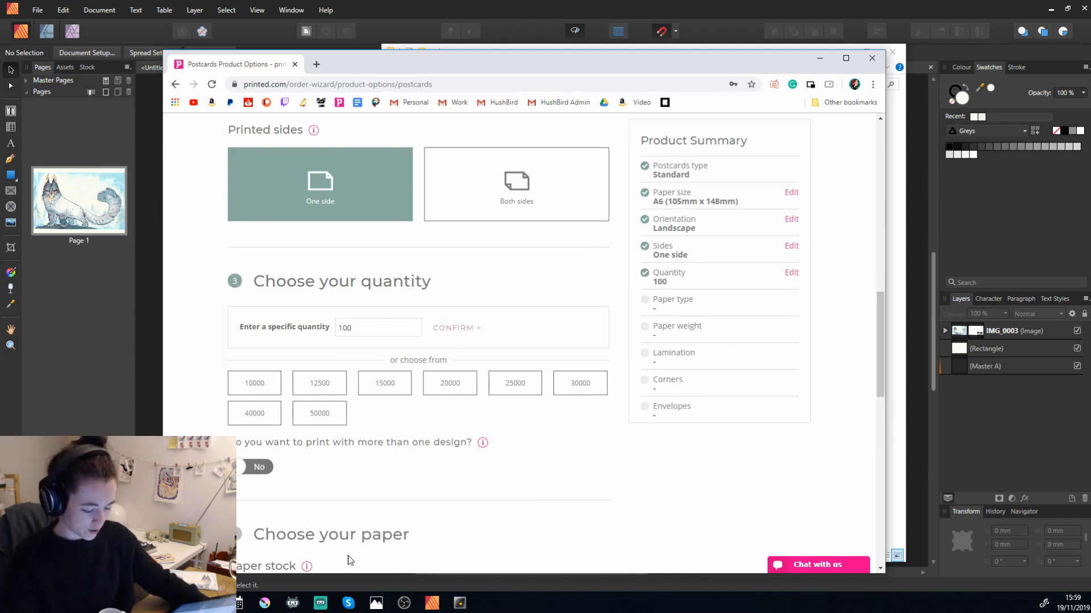
Try the Fresco Gesso, Rives Shetland and Tintoretto Gesso paper stocks, and settle on Silk at 300gsm.
left_click(252, 312)
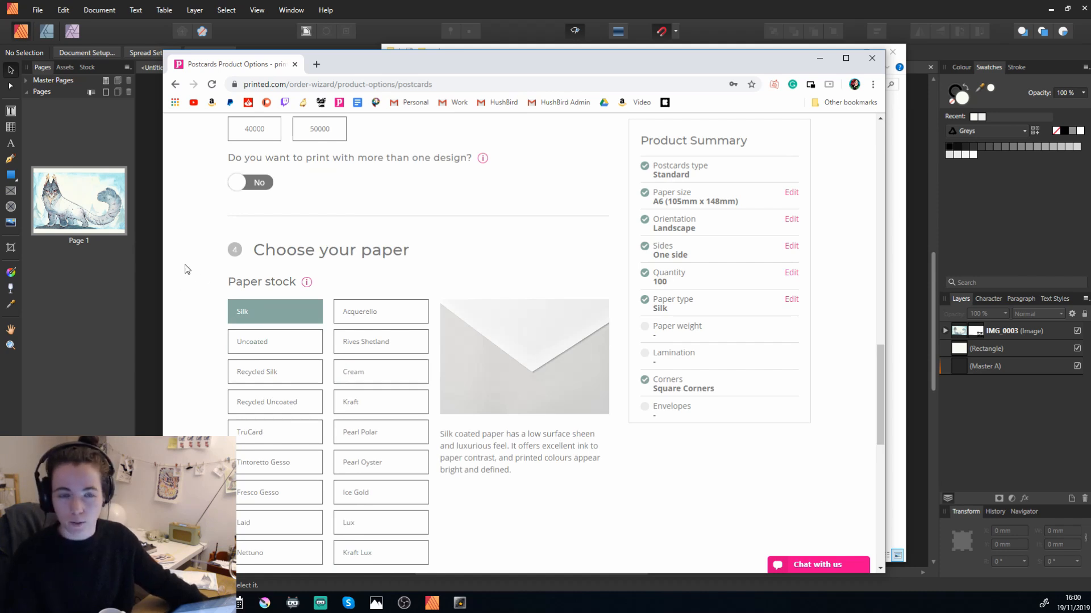
scroll(234, 393, "down", 2)
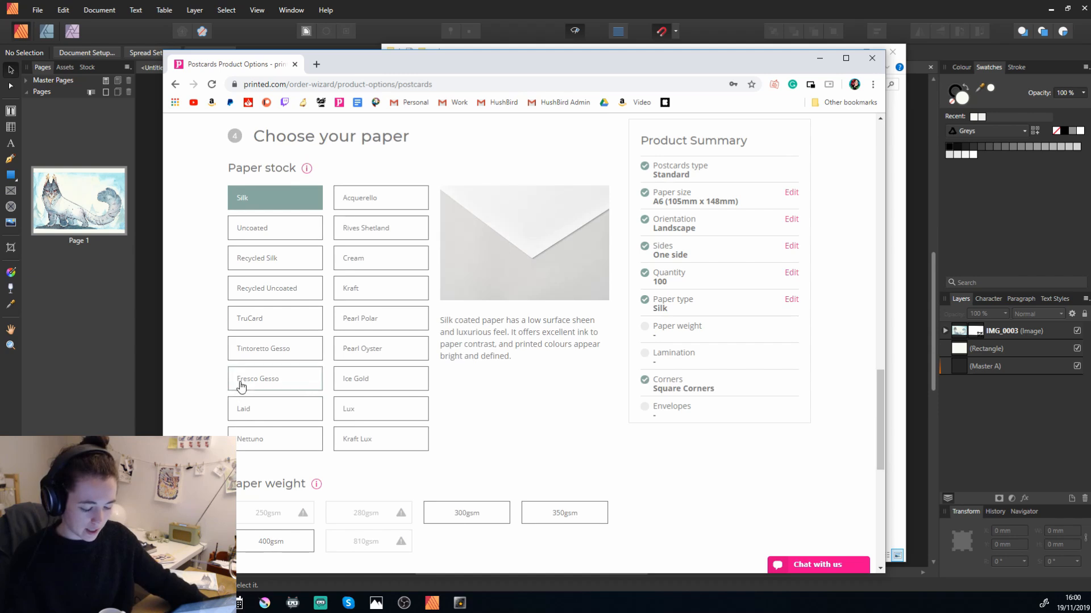
left_click(258, 380)
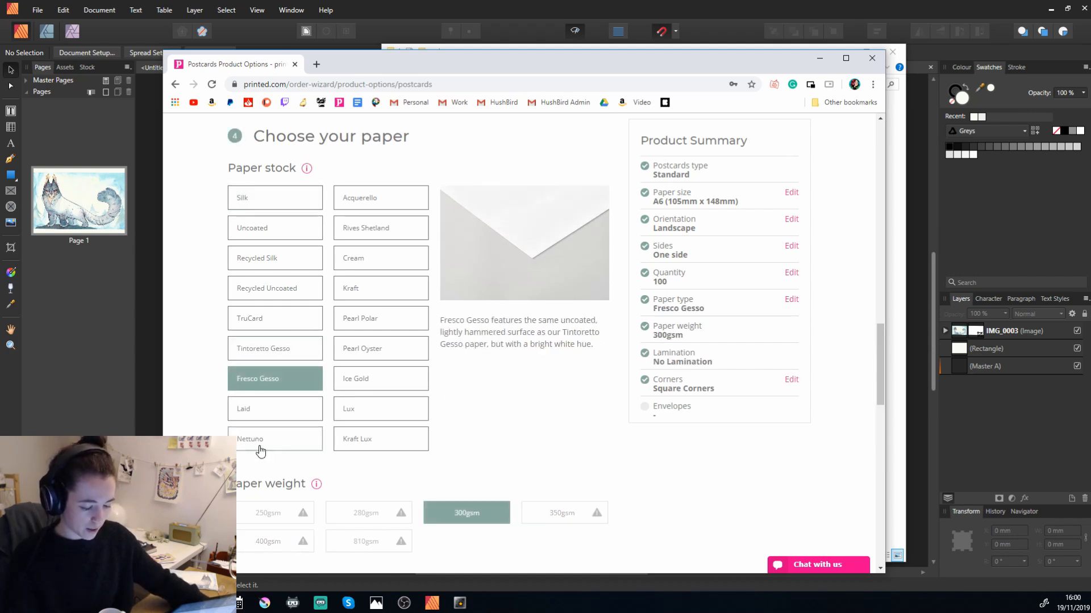
left_click(369, 234)
left_click(276, 349)
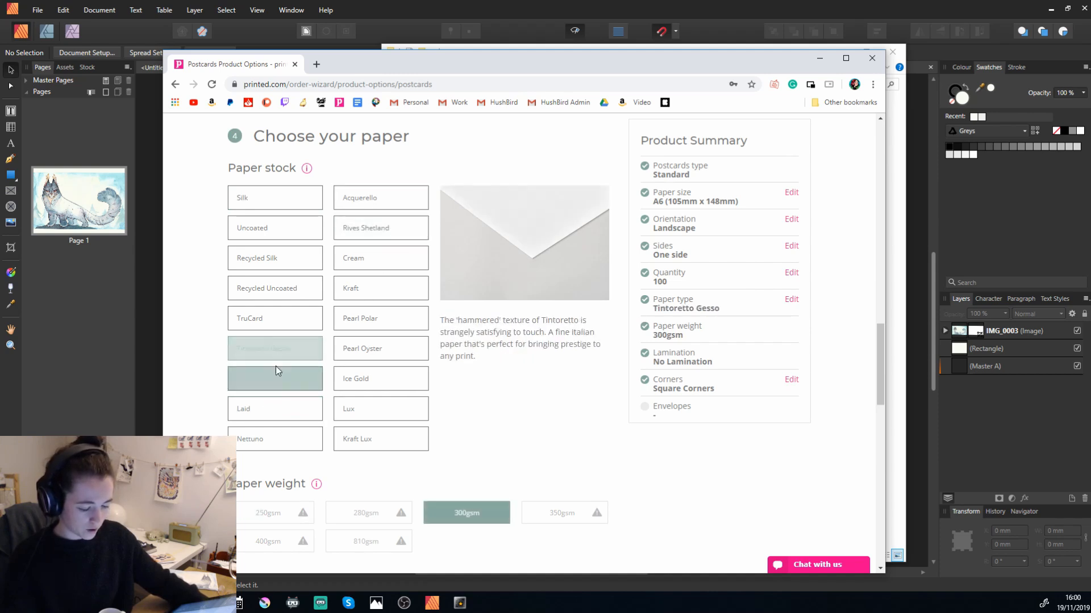
left_click(278, 375)
left_click(270, 199)
Review the lamination and corner options, choose no envelopes, and continue to the artwork upload page.
scroll(502, 487, "down", 3)
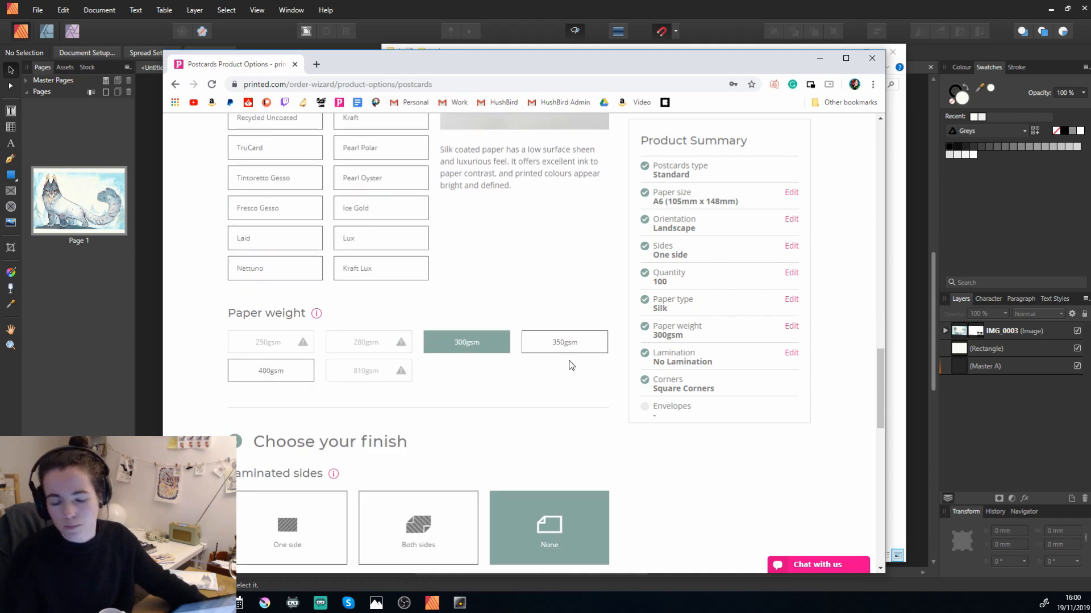
scroll(571, 364, "down", 2)
scroll(422, 352, "down", 3)
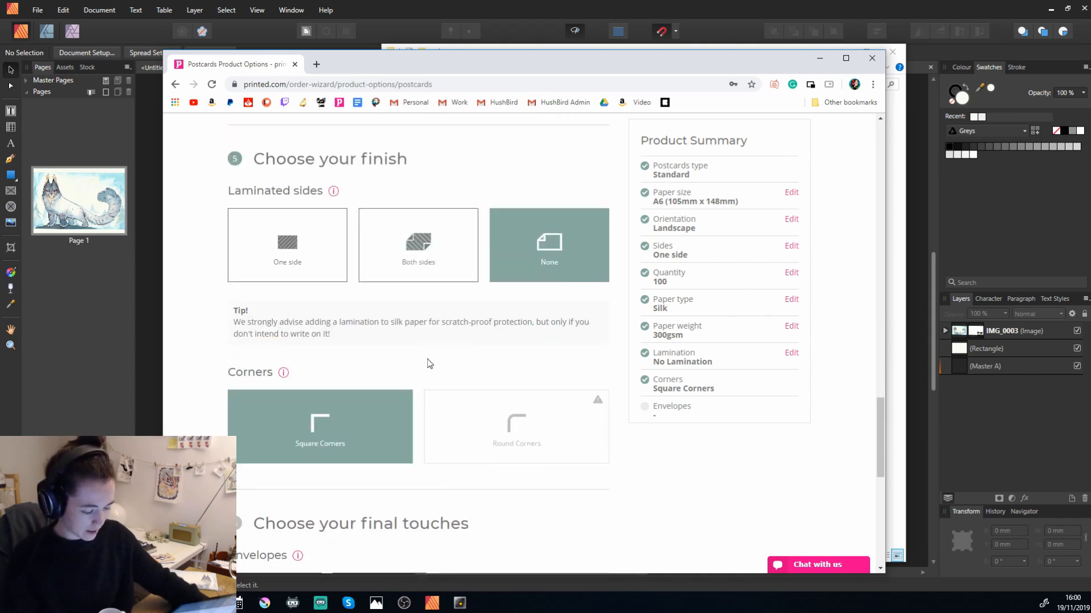
scroll(330, 452, "down", 3)
scroll(332, 426, "up", 3)
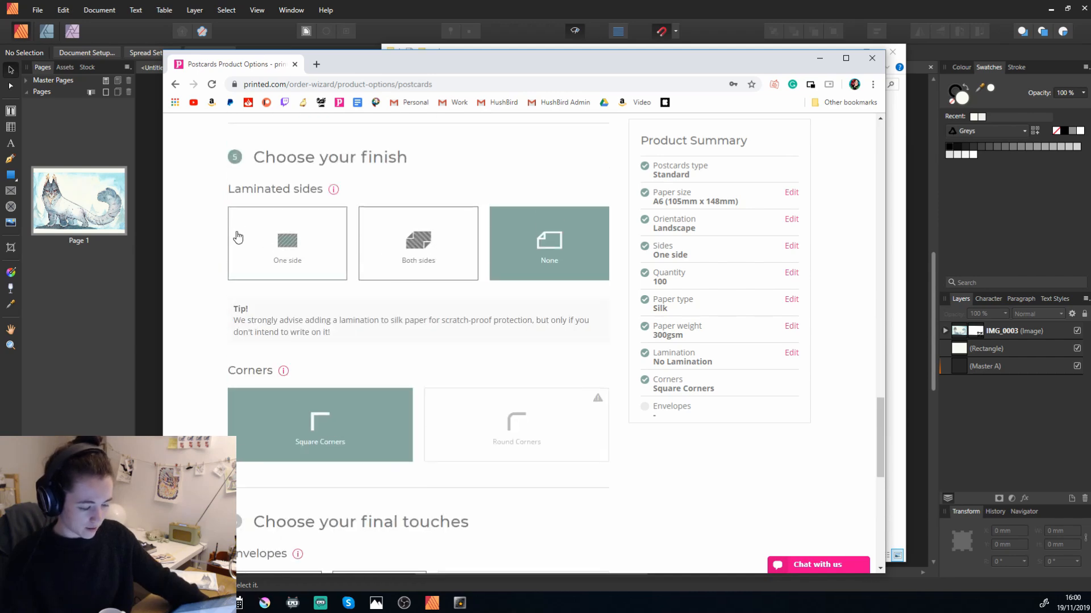
scroll(395, 493, "down", 2)
scroll(396, 494, "down", 4)
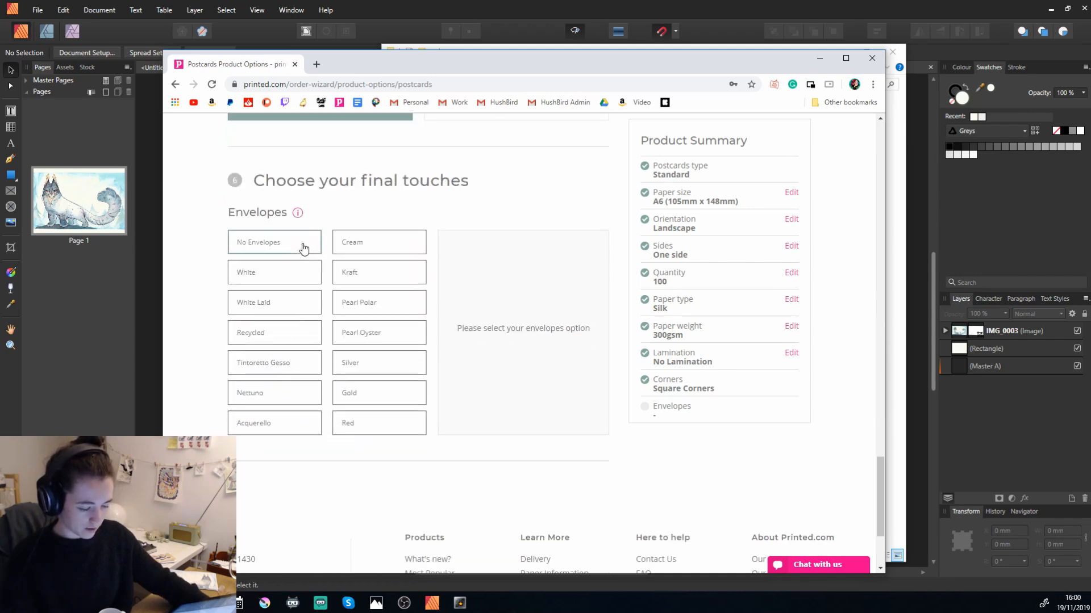
left_click(302, 243)
scroll(452, 510, "down", 3)
scroll(369, 488, "up", 12)
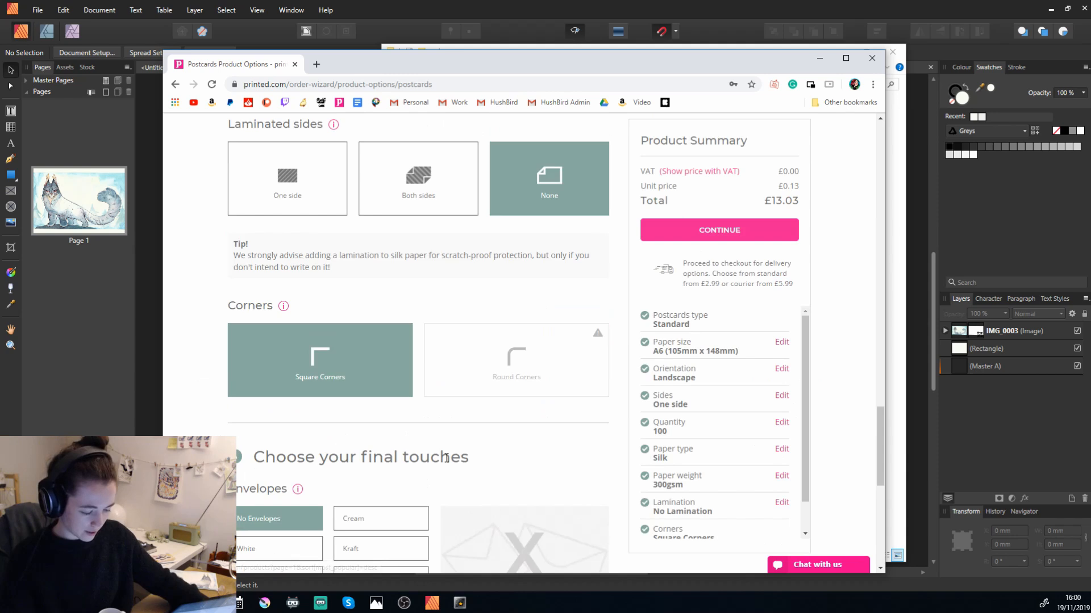
scroll(379, 504, "down", 8)
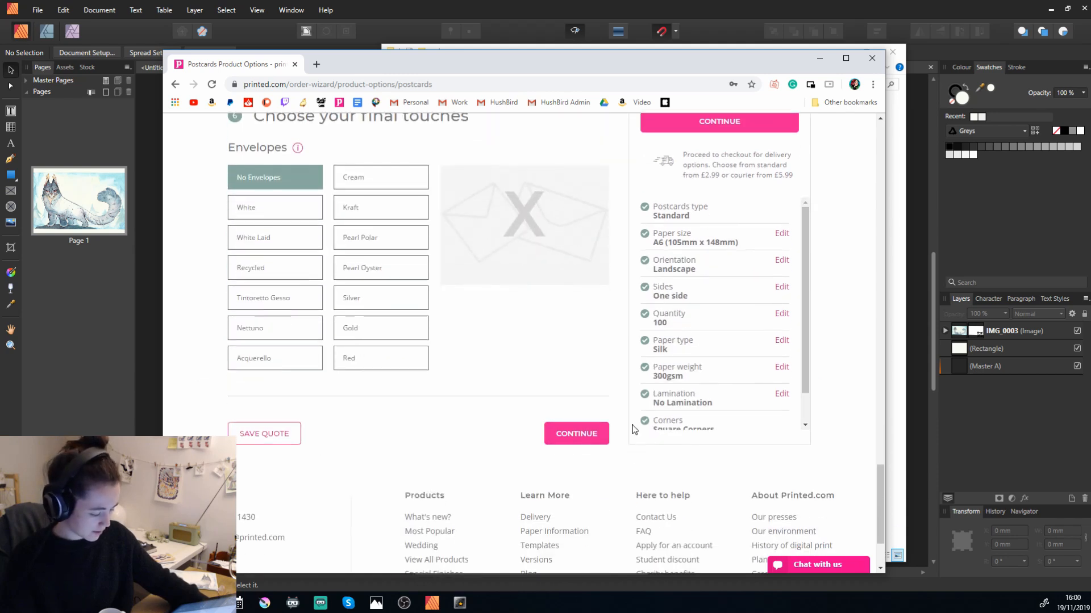
left_click(569, 435)
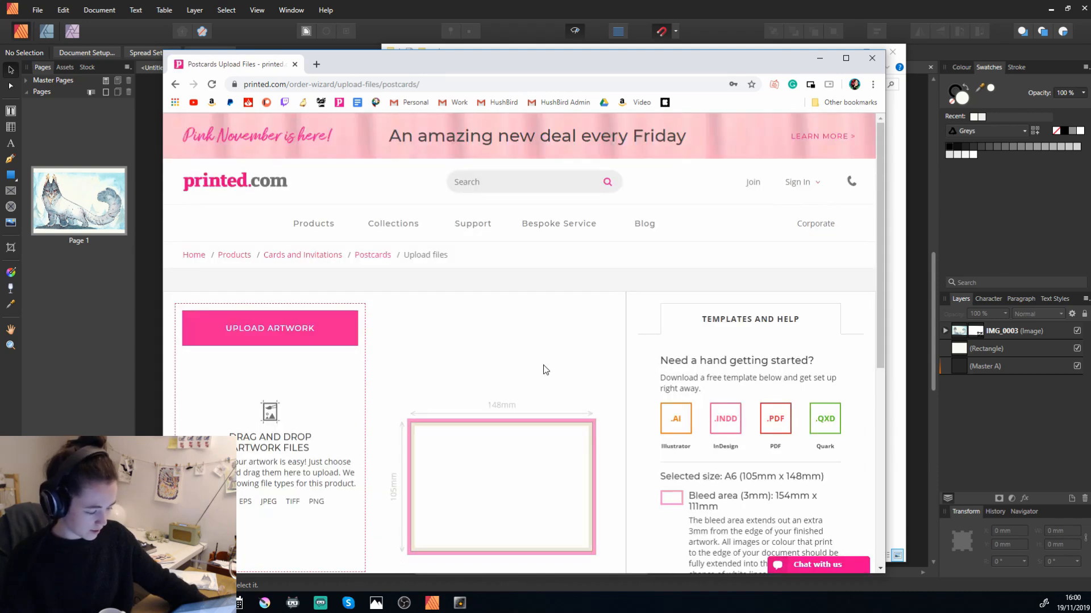
Upload the Untitled PDF from the 2019_11_19 folder in Documents as the postcard artwork.
scroll(440, 316, "down", 4)
scroll(257, 147, "up", 1)
left_click(258, 147)
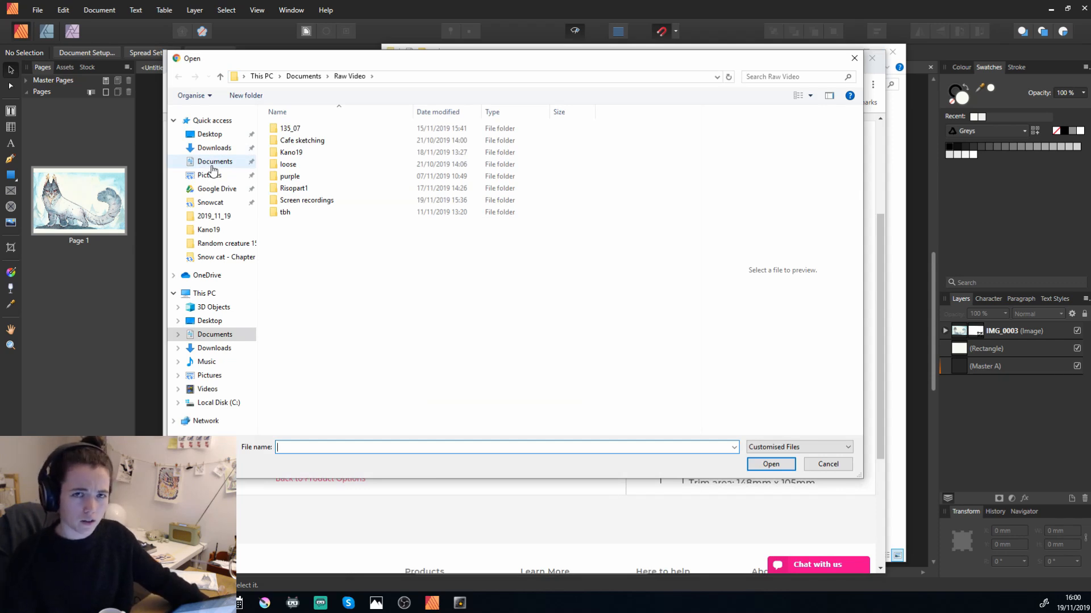
left_click(214, 164)
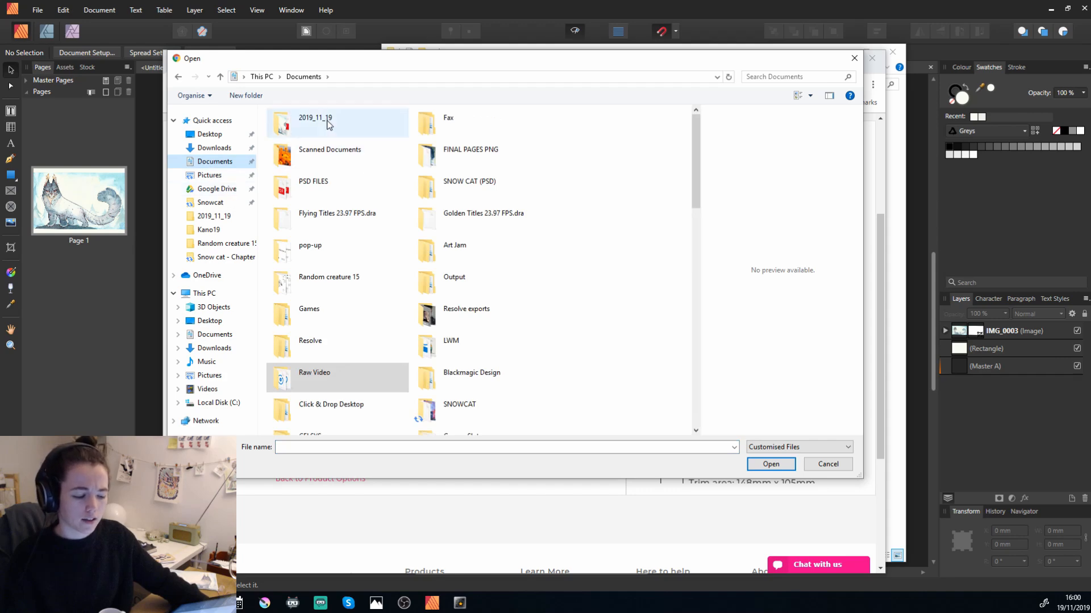
double_click(328, 124)
left_click(482, 145)
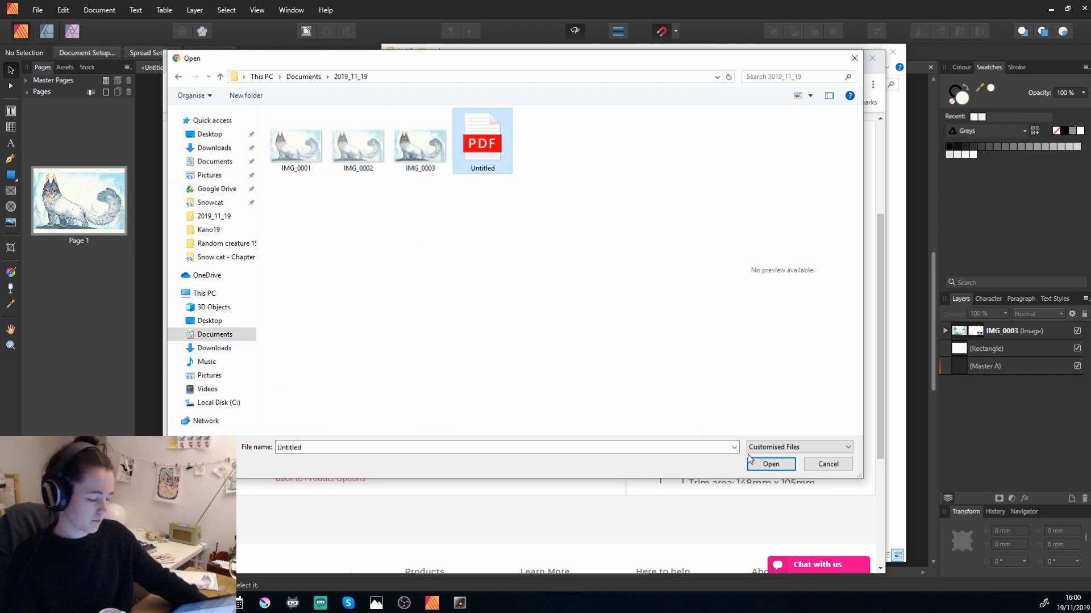
left_click(768, 463)
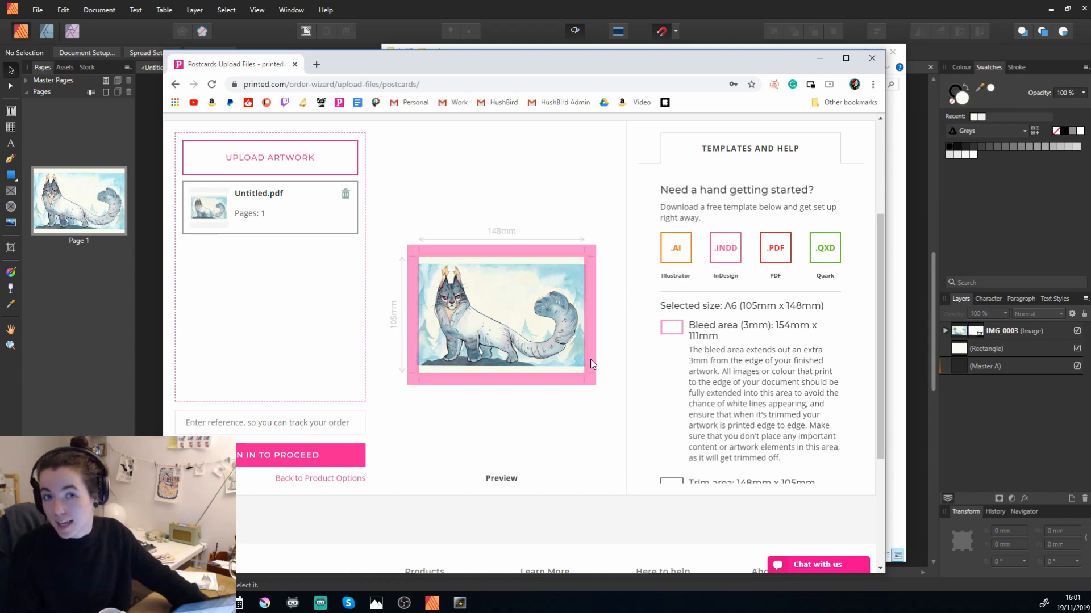
Examine the uploaded artwork preview against the bleed, trim and safe area guidance.
scroll(591, 361, "up", 3)
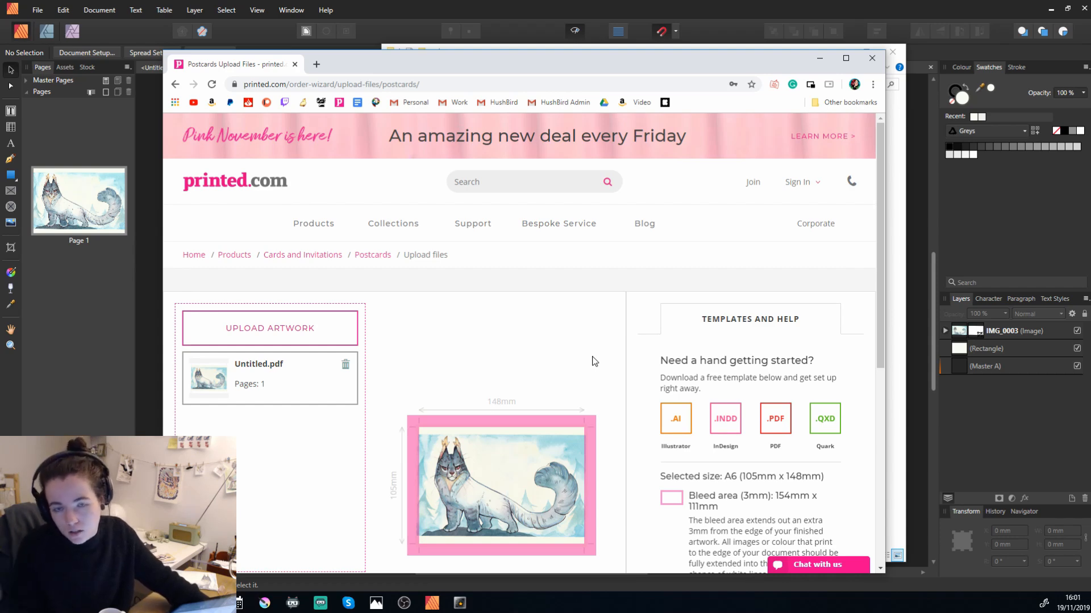
scroll(667, 357, "down", 1)
scroll(667, 357, "down", 2)
scroll(528, 355, "down", 3)
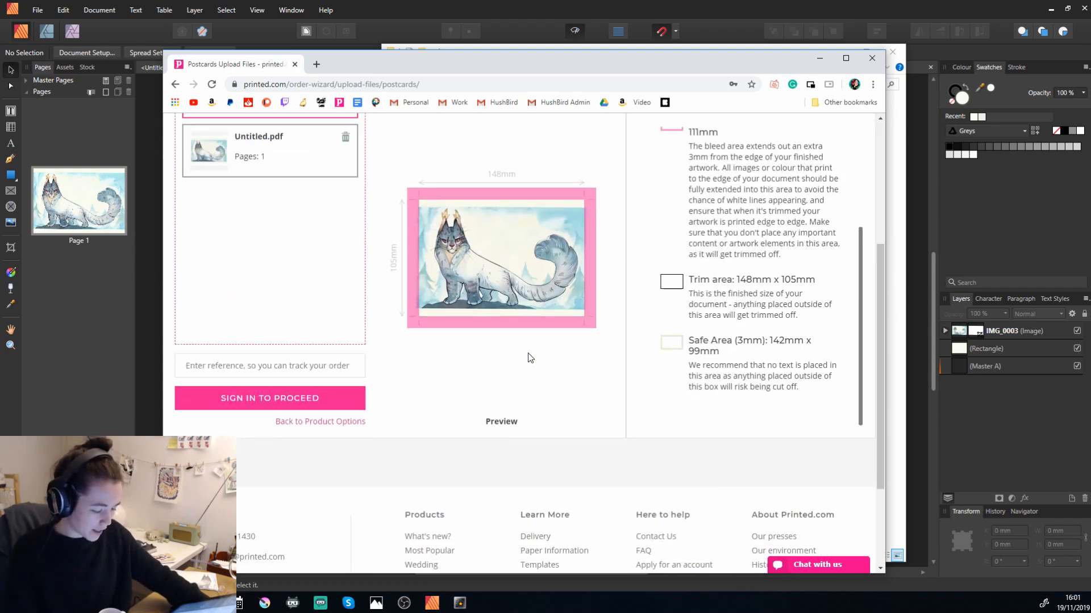
scroll(527, 354, "up", 3)
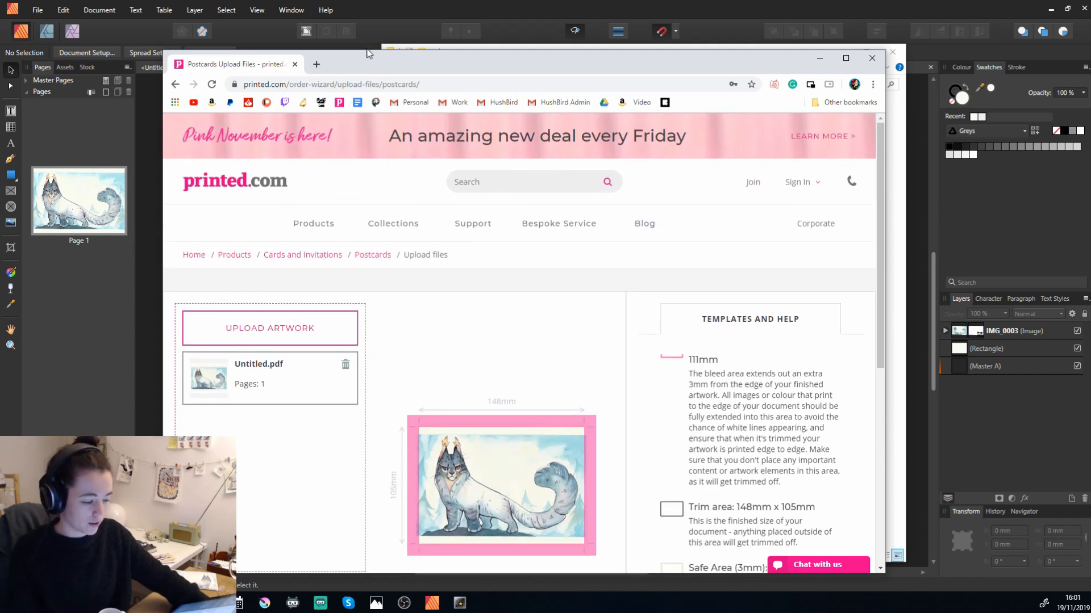
Switch to Affinity Publisher, examine the detailed PDF export settings including the ICC profile, and close them without exporting.
left_click_drag(394, 67, 436, 41)
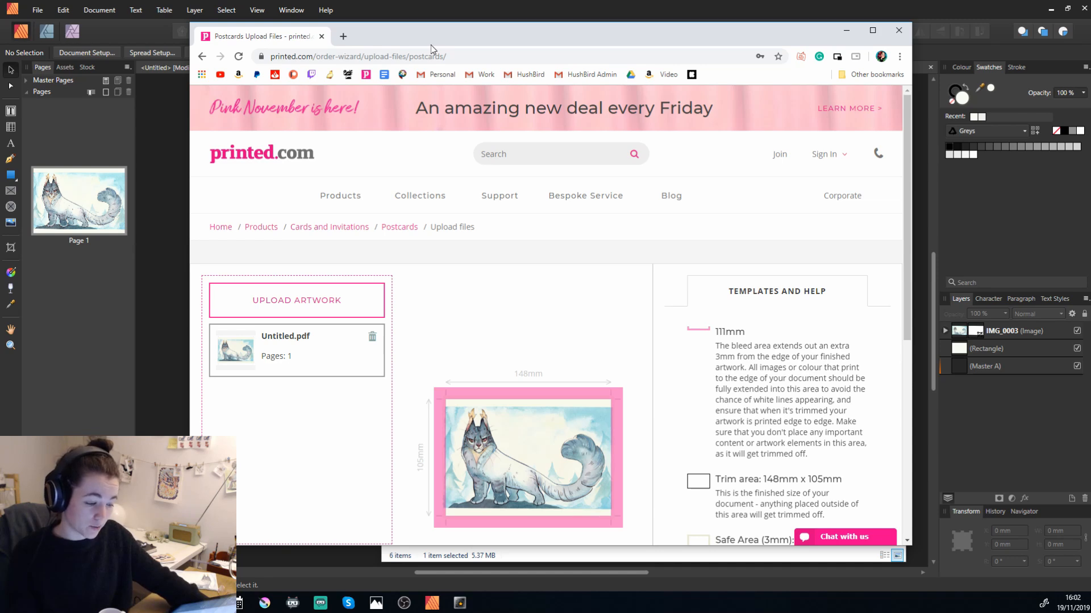
left_click(396, 2)
left_click(36, 9)
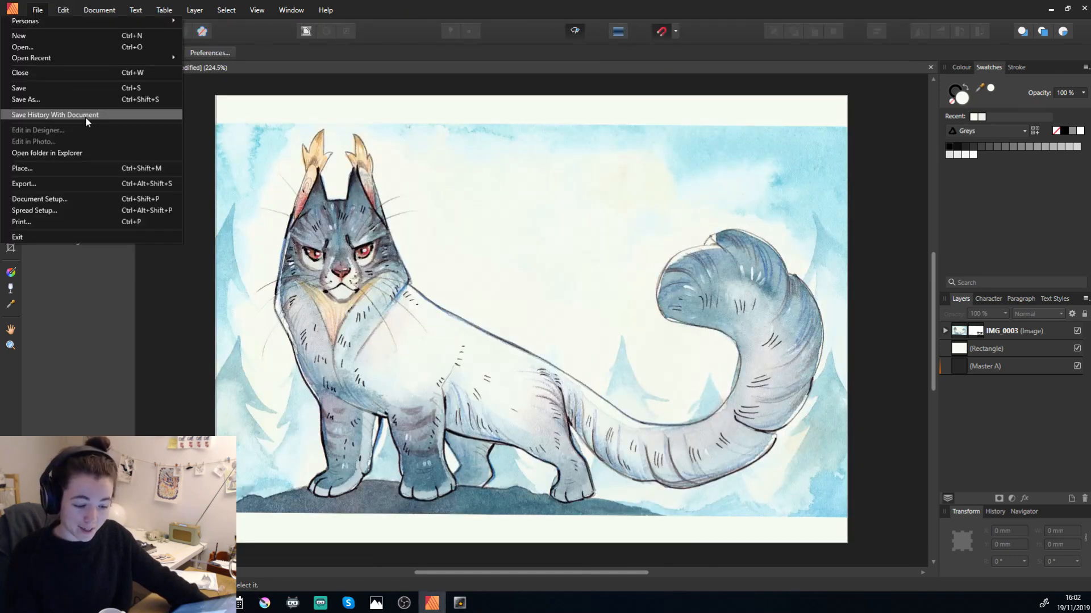
left_click(35, 184)
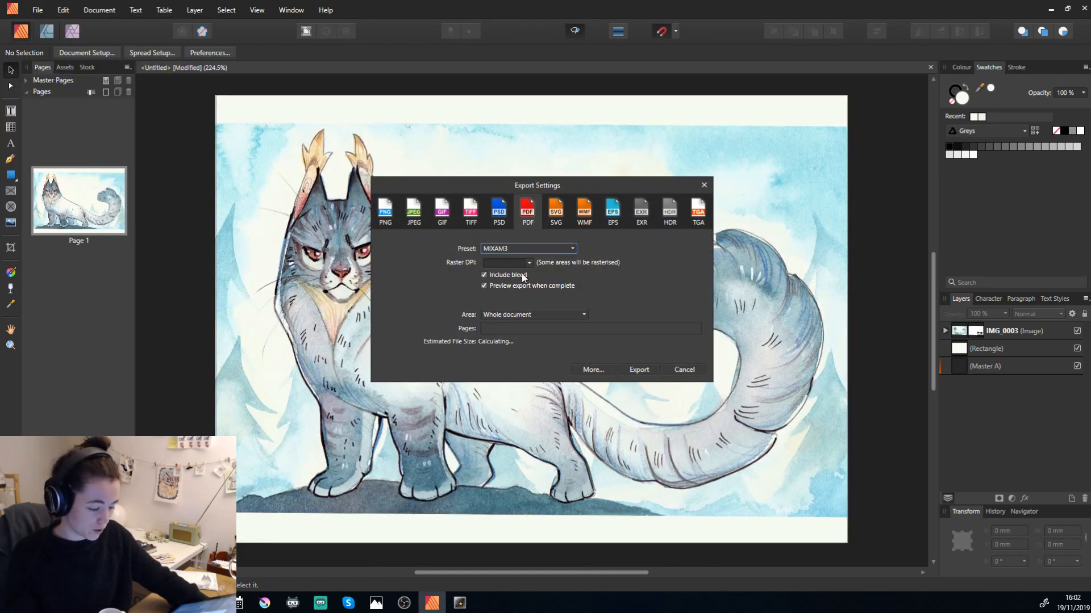
left_click(591, 368)
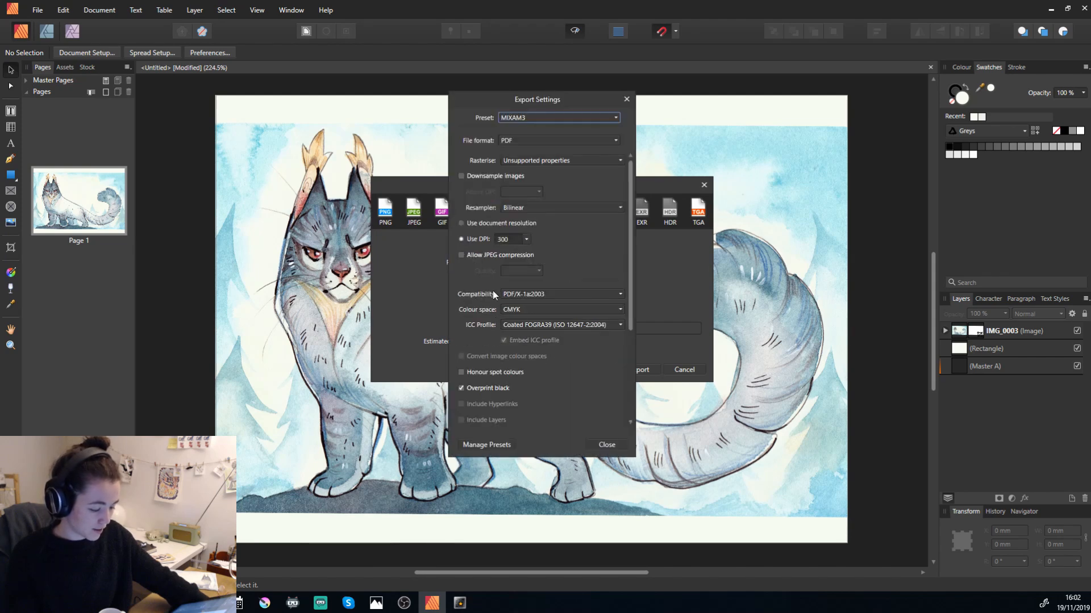
left_click(510, 326)
left_click(500, 324)
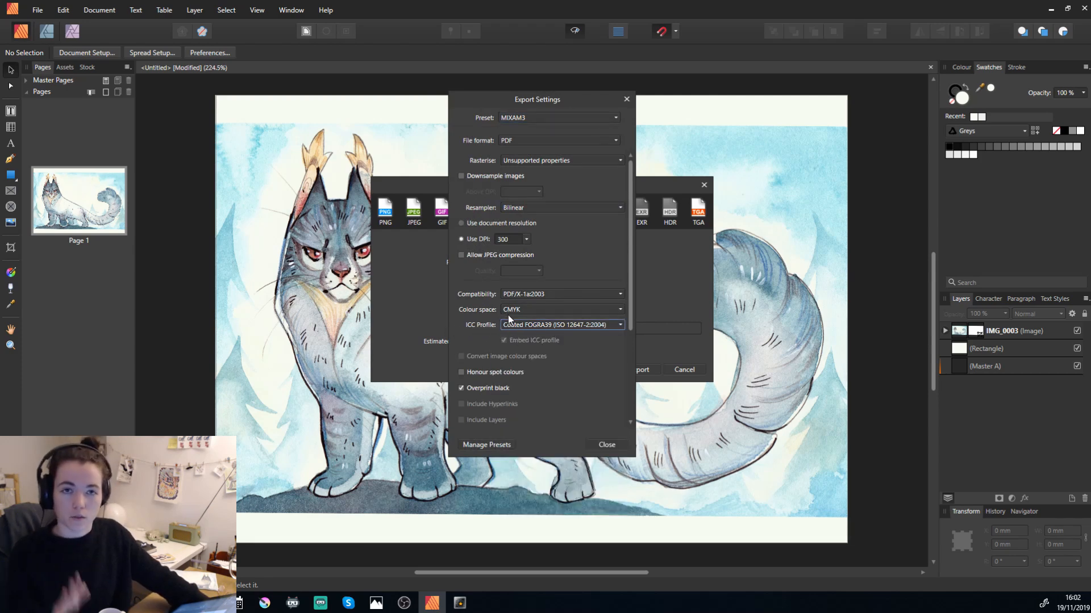
left_click(613, 444)
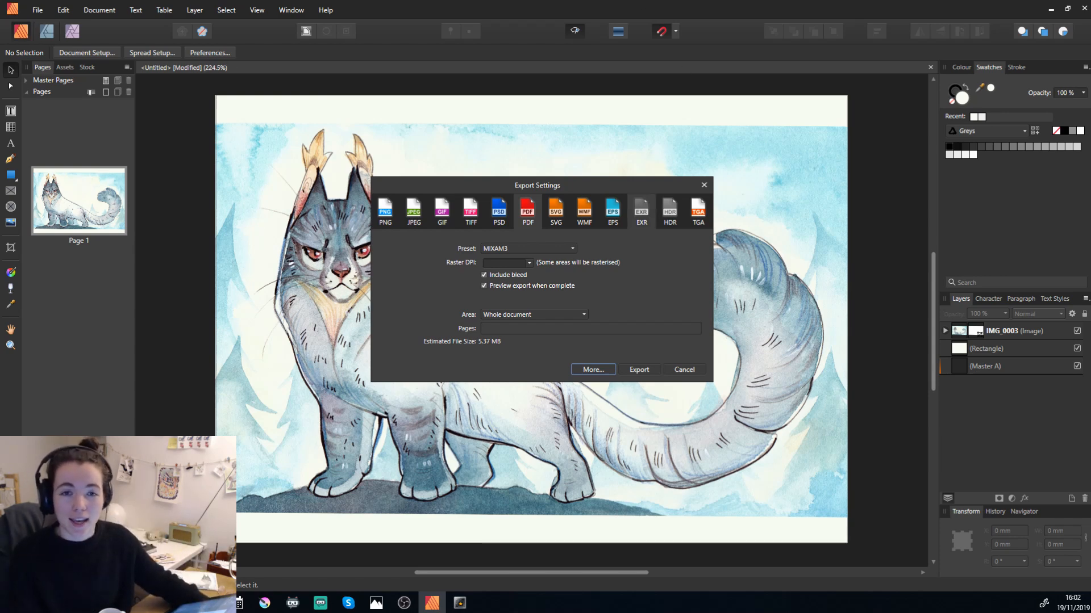
left_click(704, 185)
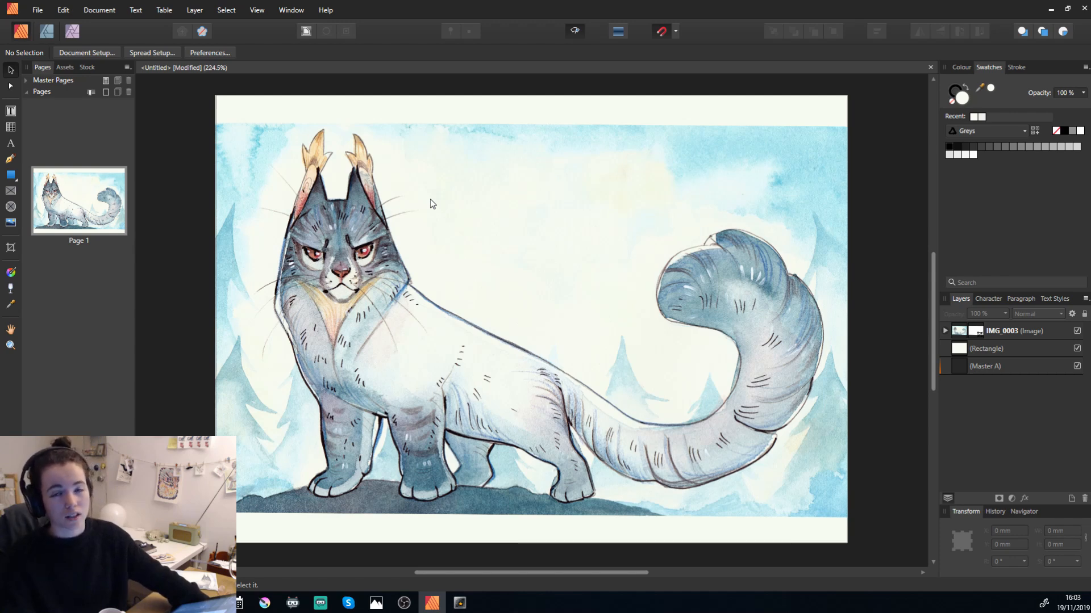
right_click(436, 203)
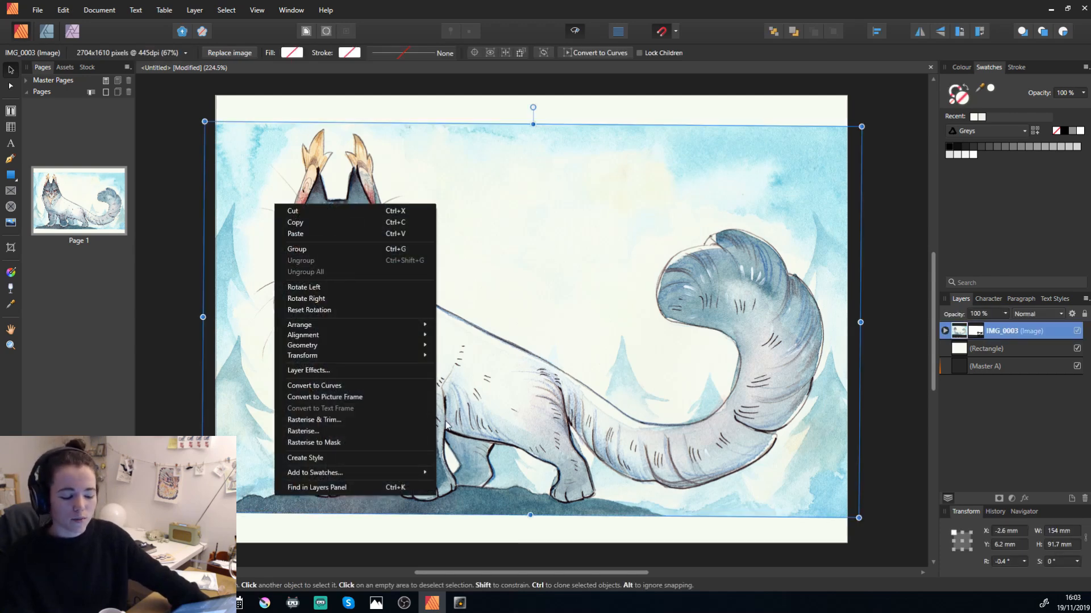
left_click(159, 125)
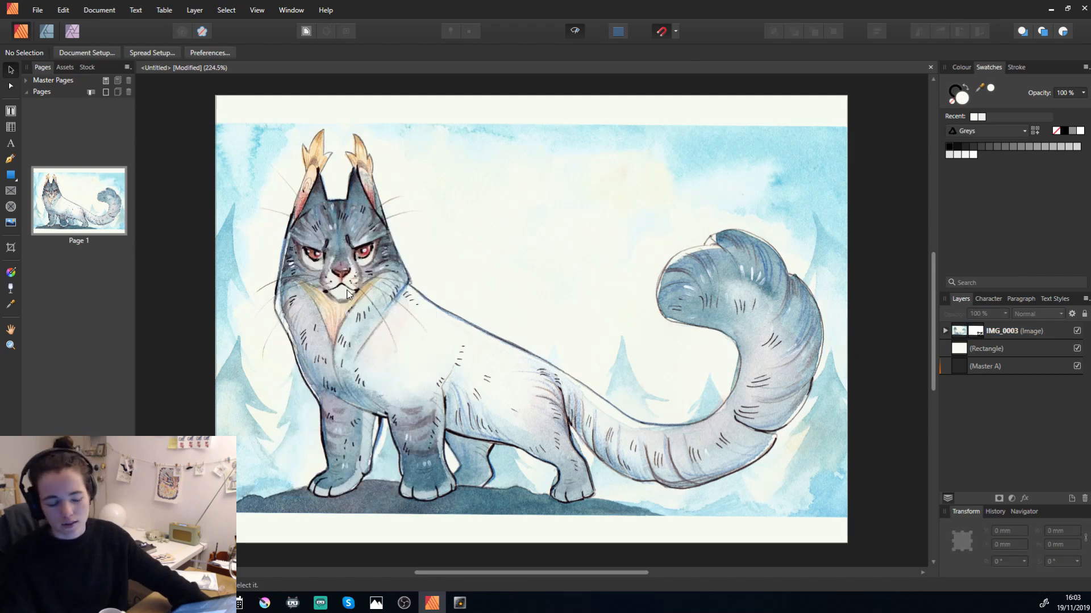